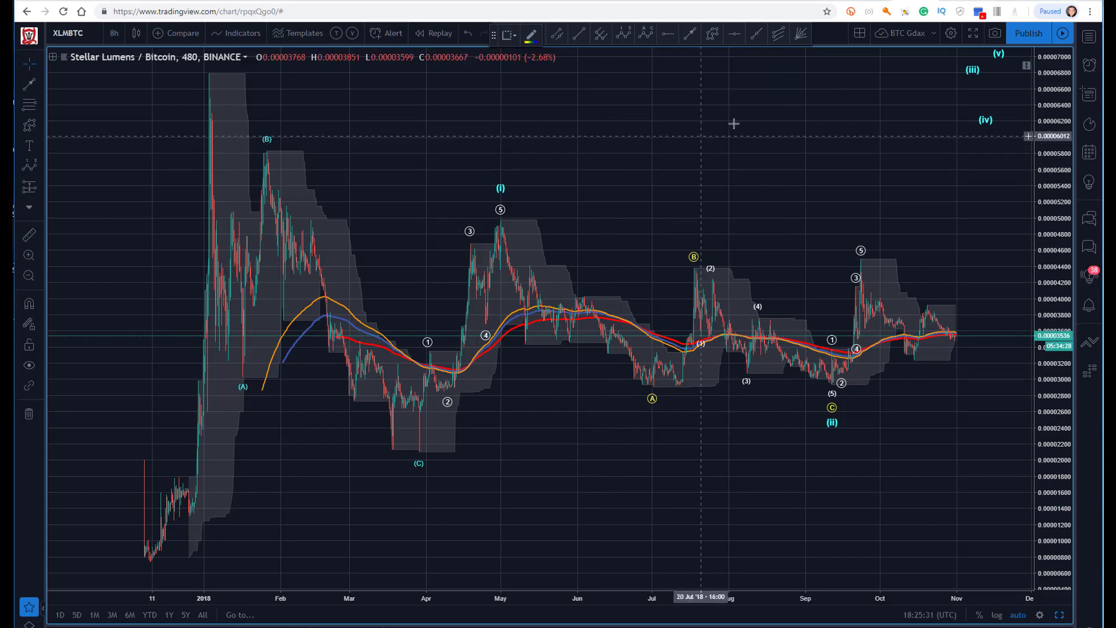
Step: Switch to the Coinbase blog post about exploring new assets and review its headline and list of candidate coins, including Stellar Lumens
click(959, 1)
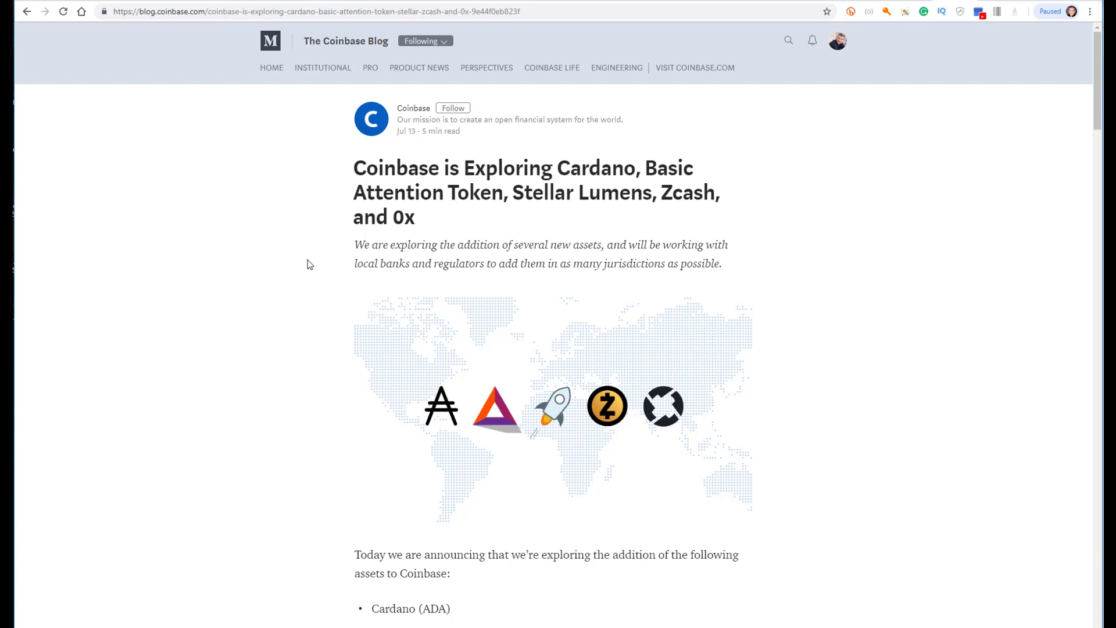
scroll(273, 275, down, 2)
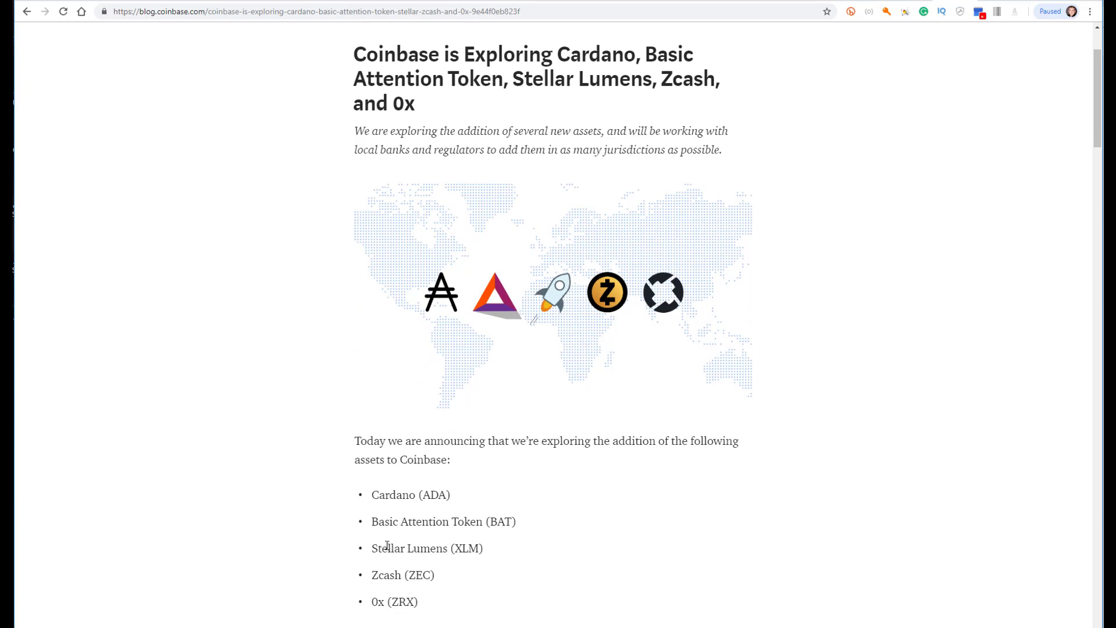
scroll(245, 391, up, 2)
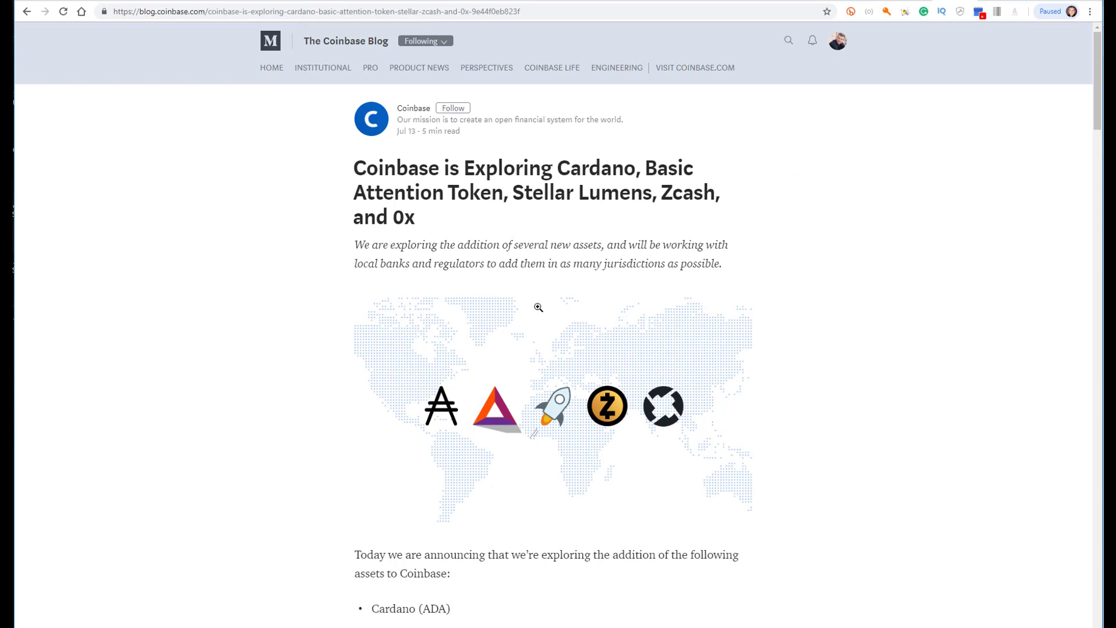
scroll(506, 278, down, 2)
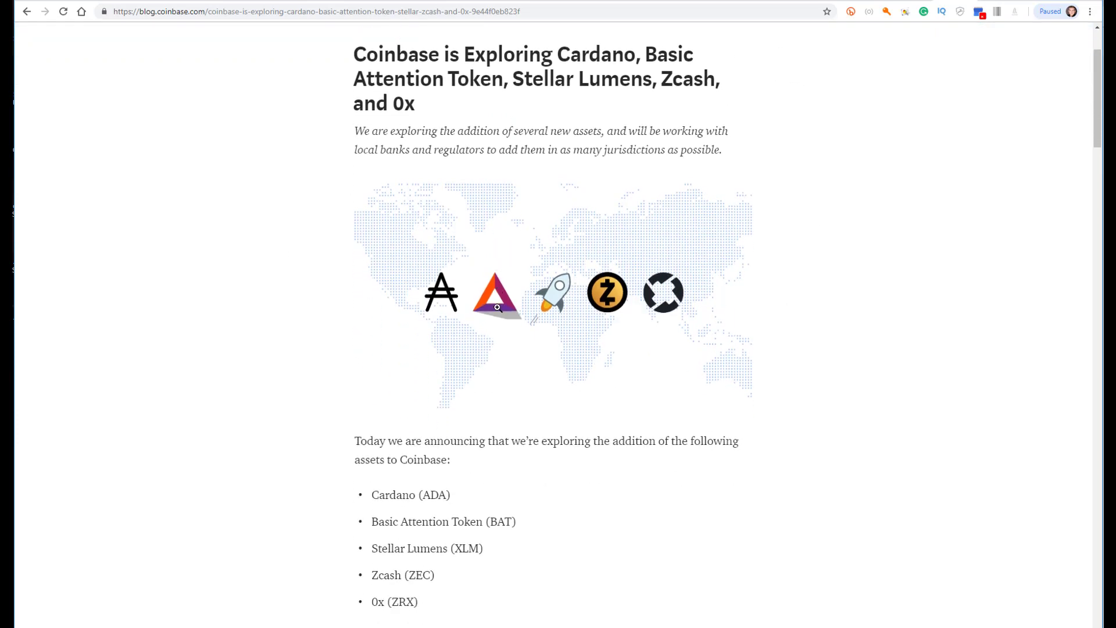
scroll(356, 353, up, 2)
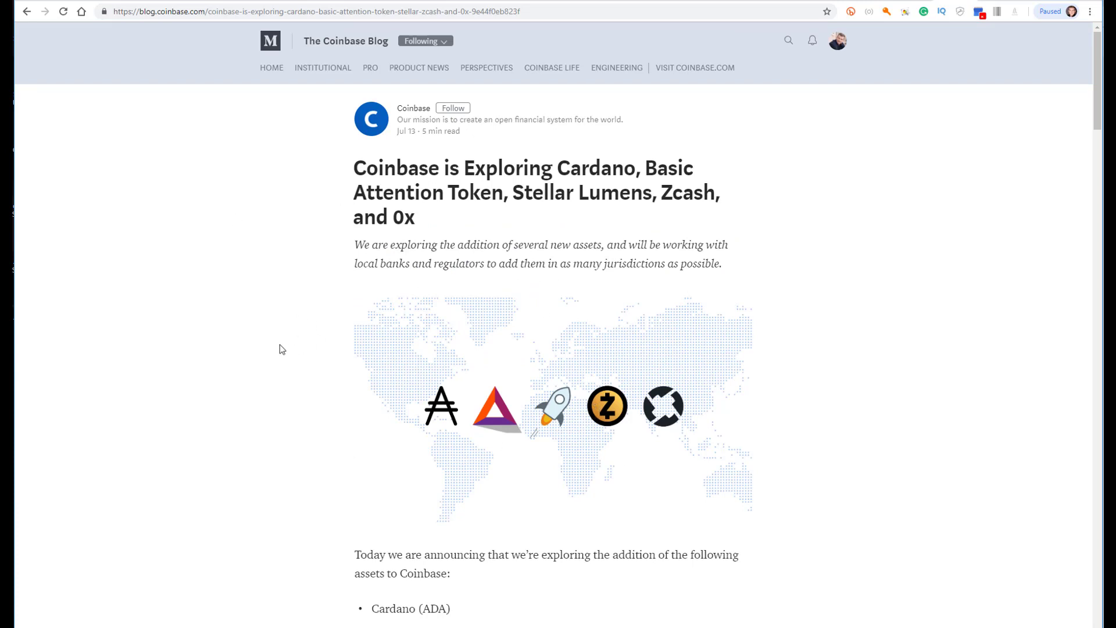
scroll(281, 347, down, 3)
scroll(844, 373, up, 3)
Step: Switch back to the XLMBTC chart in TradingView
click(909, 1)
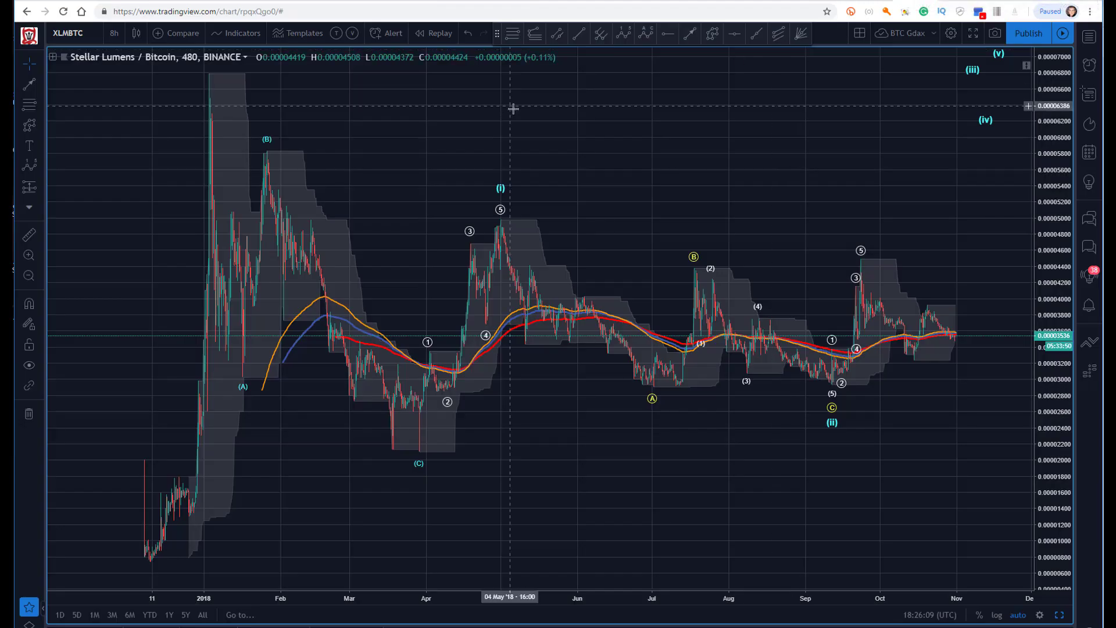
drag(443, 128, 431, 132)
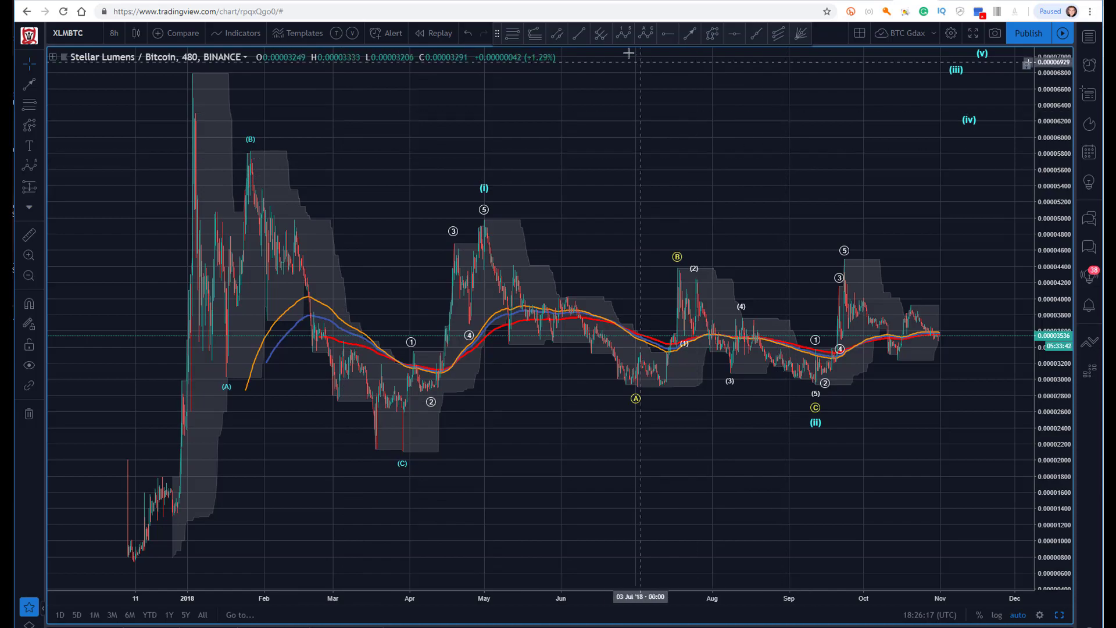
Step: Switch to CoinCheckup's Stellar markets page and review the exchanges, trading pairs, prices and 24-hour volumes
click(879, 0)
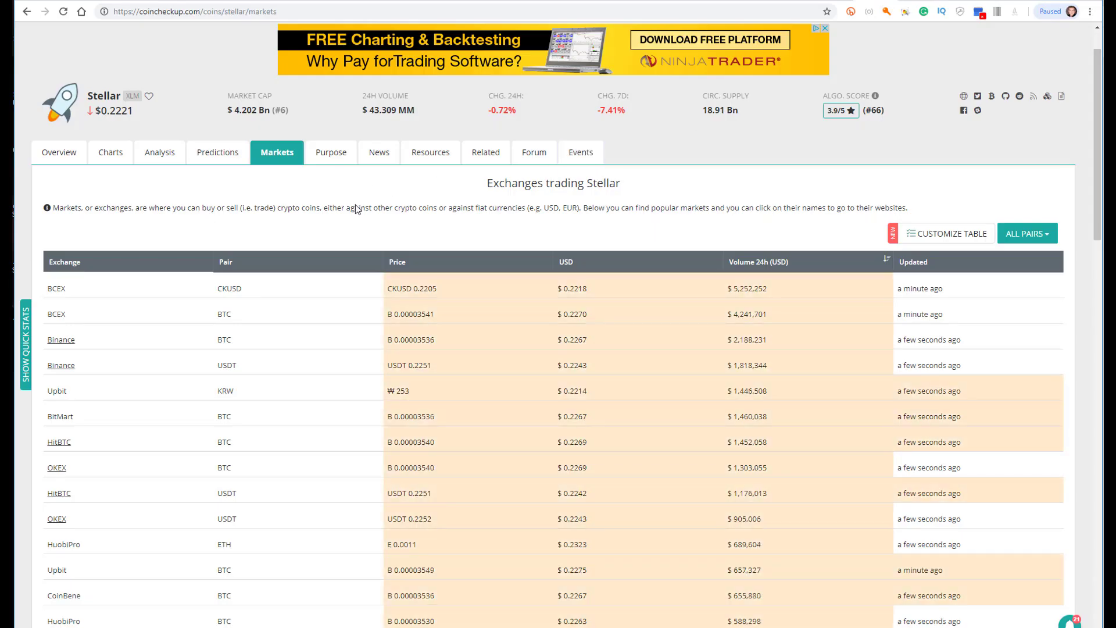
scroll(356, 211, up, 1)
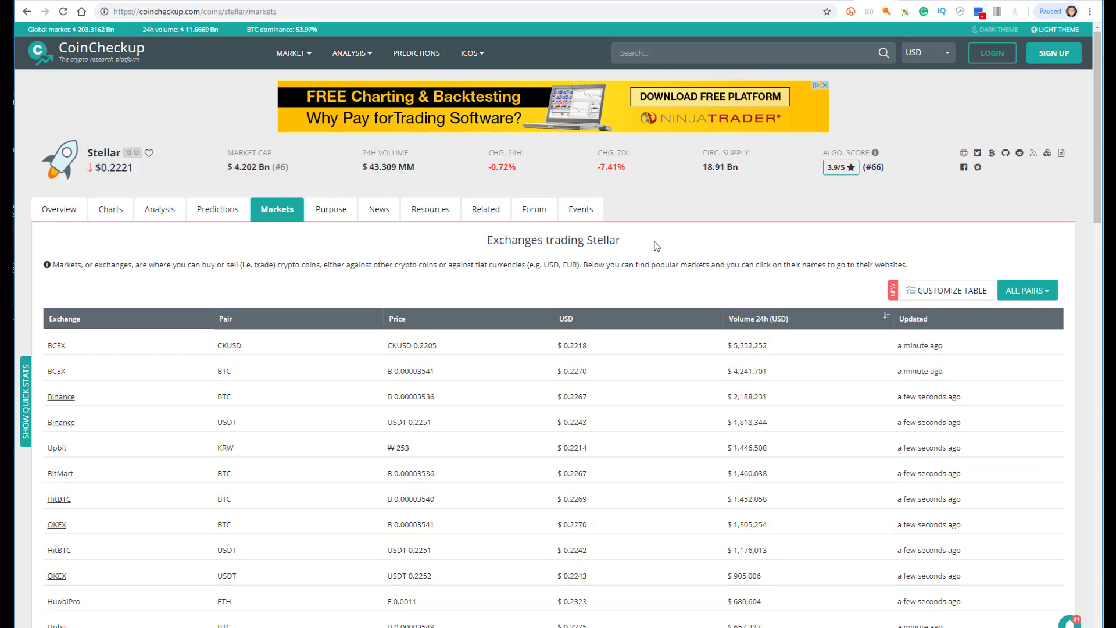
scroll(637, 254, down, 2)
scroll(630, 265, up, 2)
scroll(628, 265, down, 2)
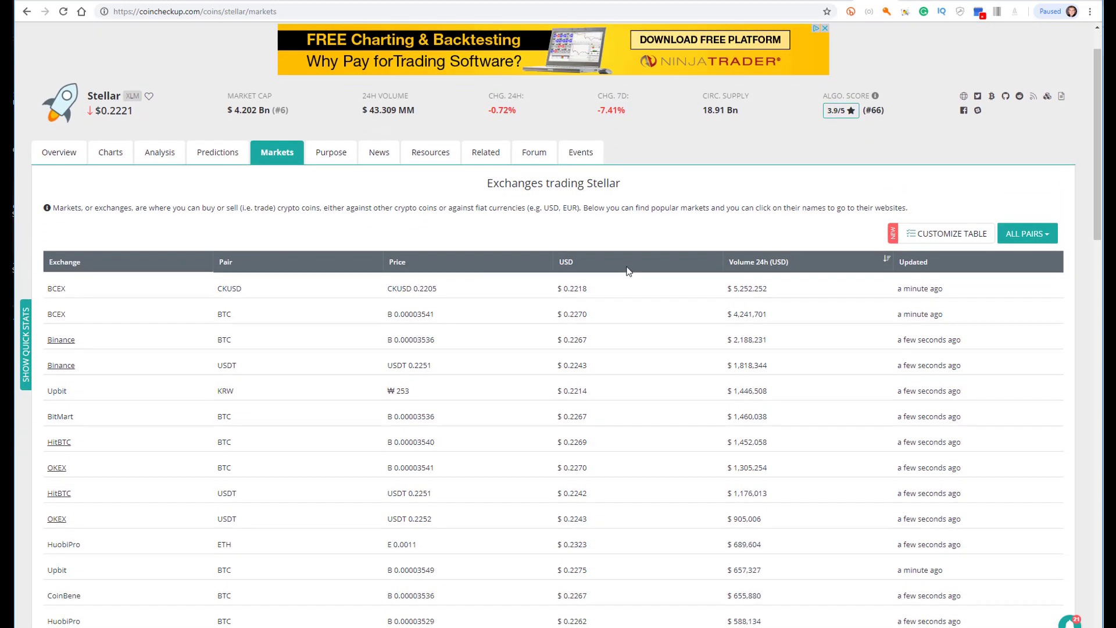
scroll(273, 318, down, 2)
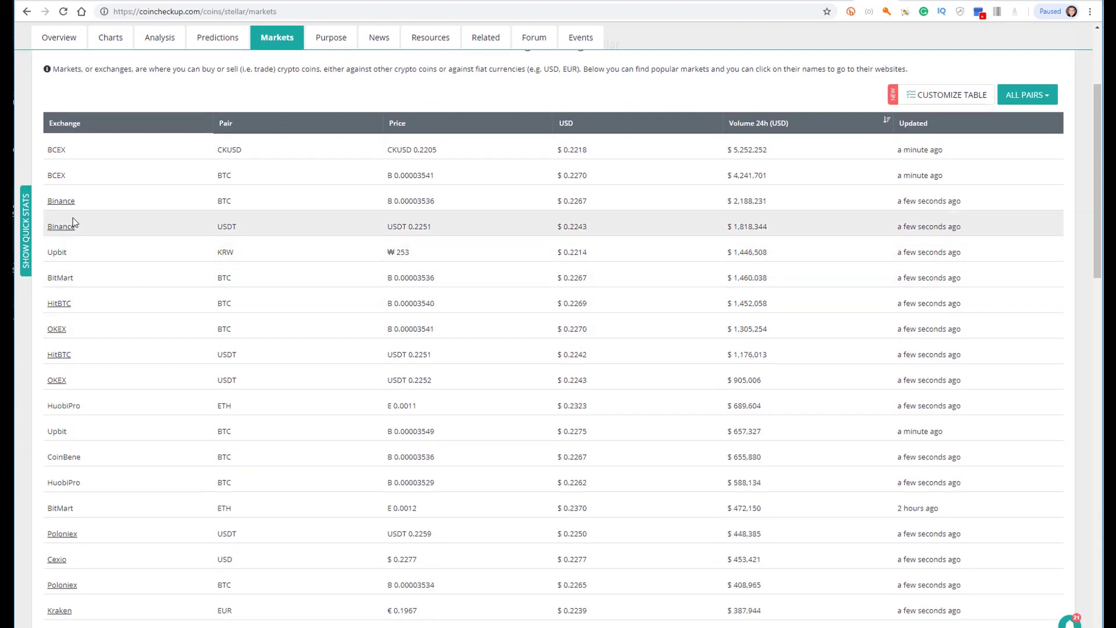
scroll(695, 293, up, 3)
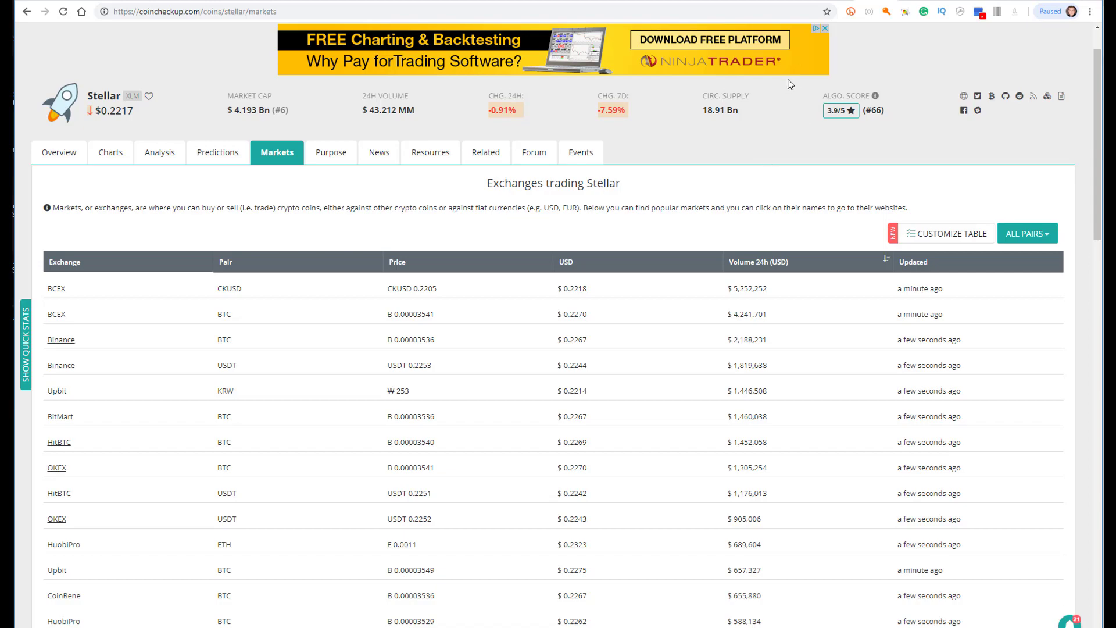
Step: Return to TradingView and examine the labelled Elliott wave structure on the Stellar Lumens / Bitcoin chart
click(921, 1)
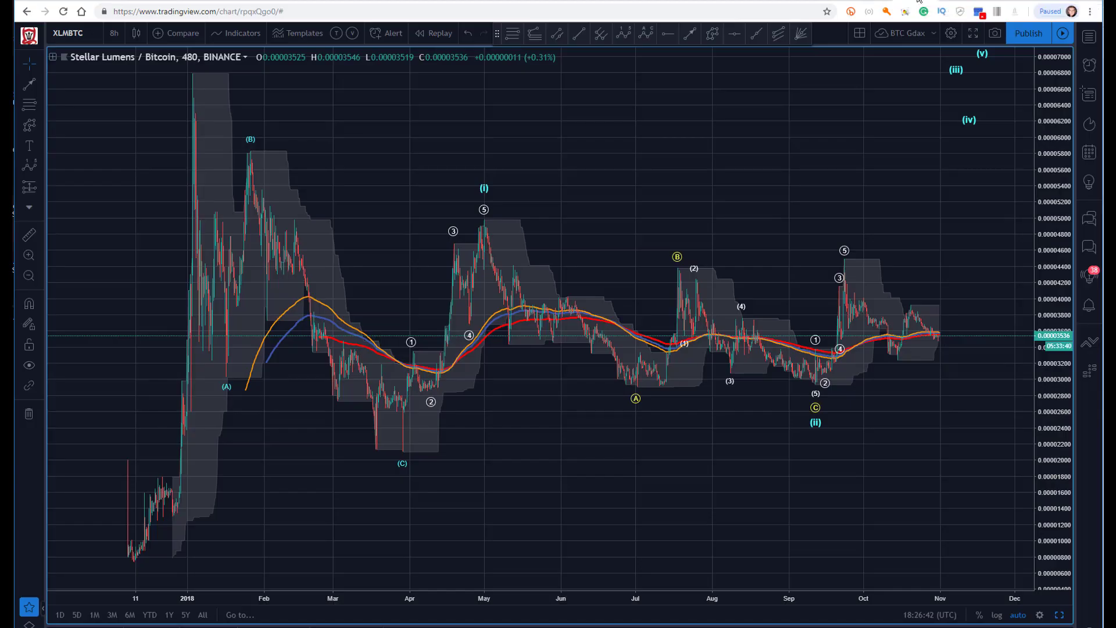
drag(395, 144, 398, 141)
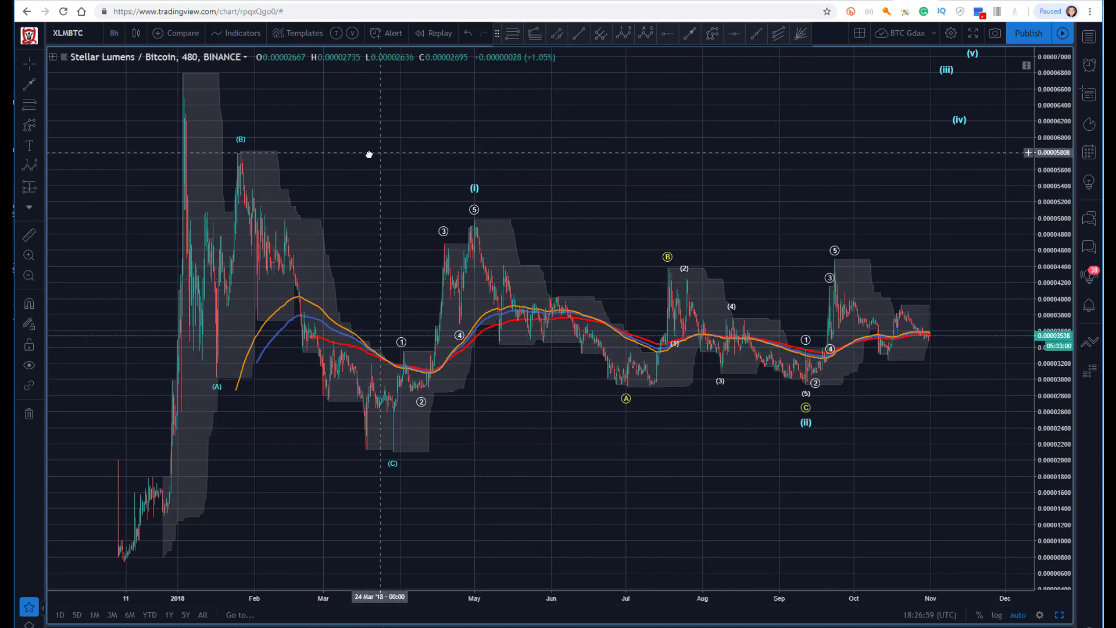
drag(369, 154, 353, 156)
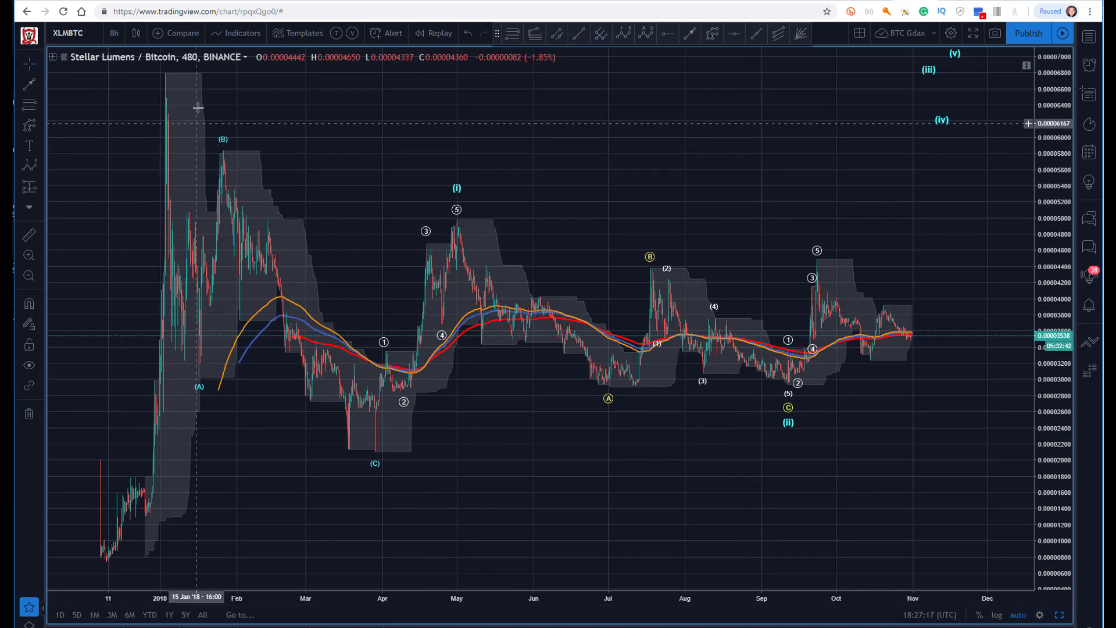
drag(464, 124, 533, 130)
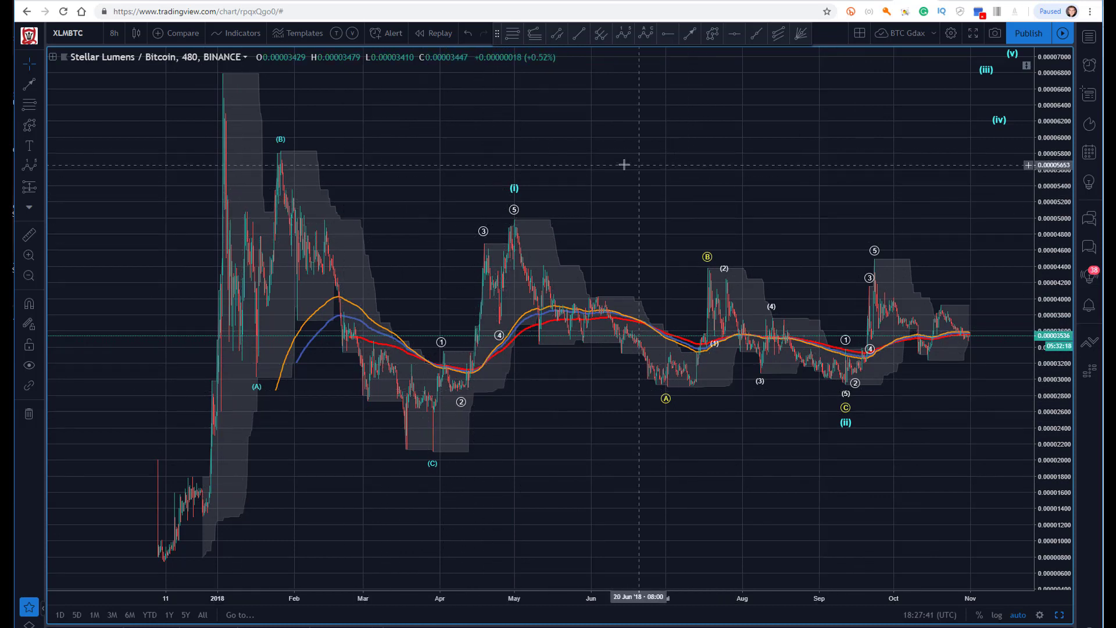
drag(639, 165, 624, 165)
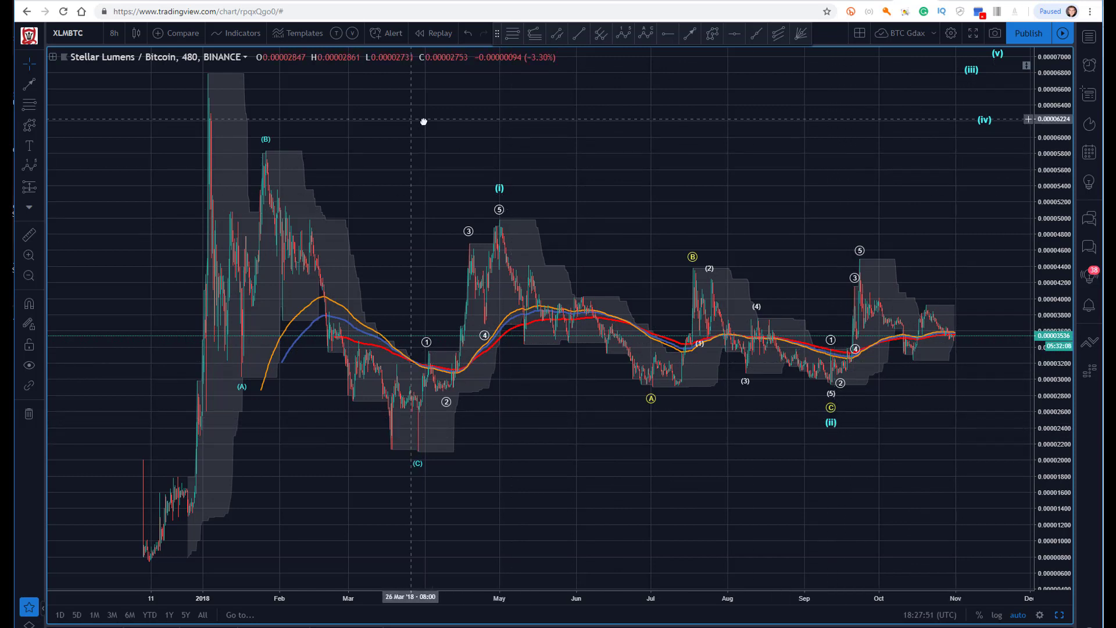
drag(424, 117, 436, 117)
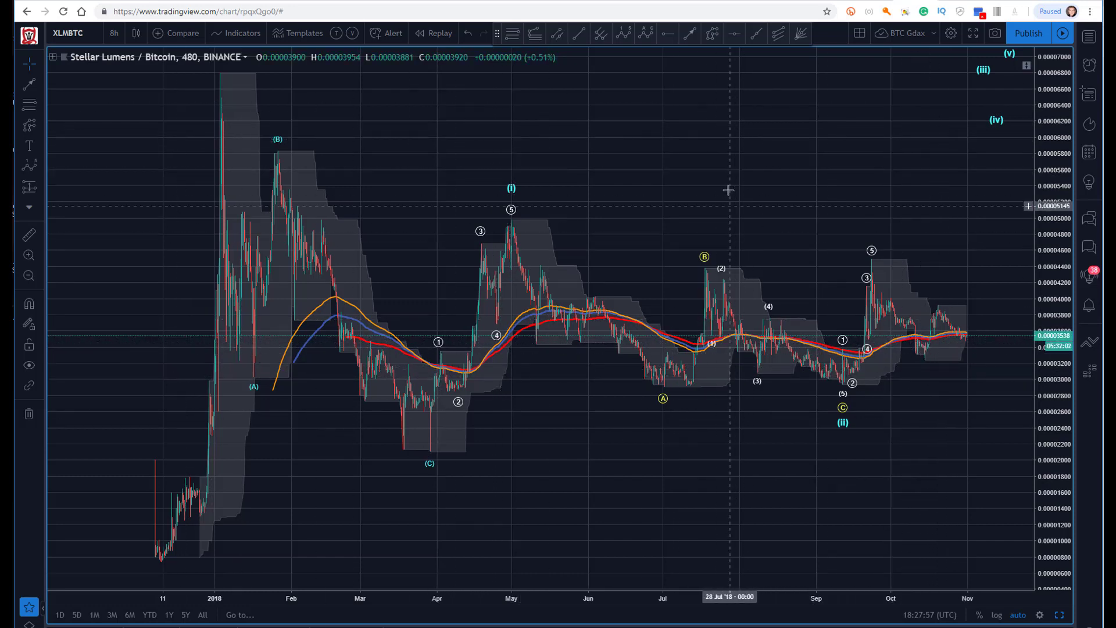
Step: Draw a Fibonacci retracement from the early January 2018 high to the wave (A) low, adjust its lower anchor, and delete it
click(511, 36)
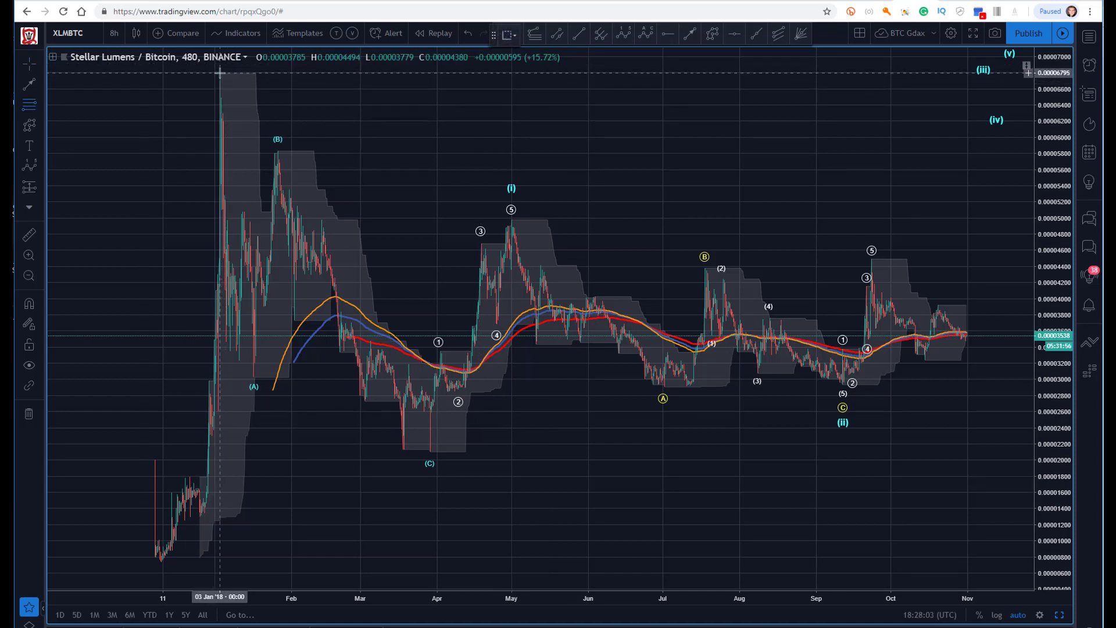
click(220, 73)
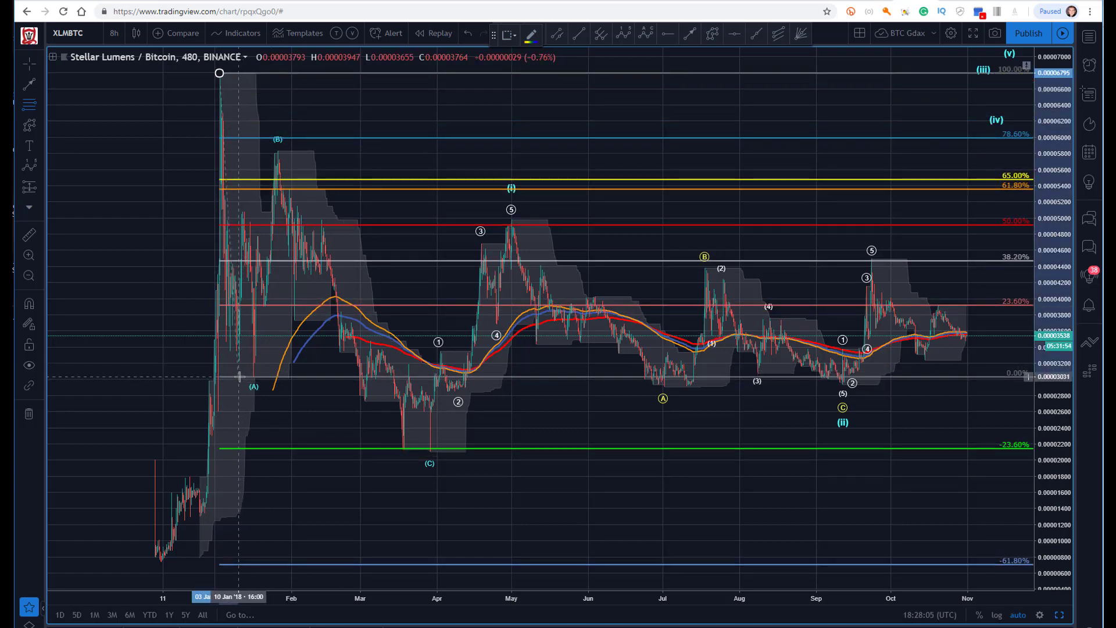
click(238, 377)
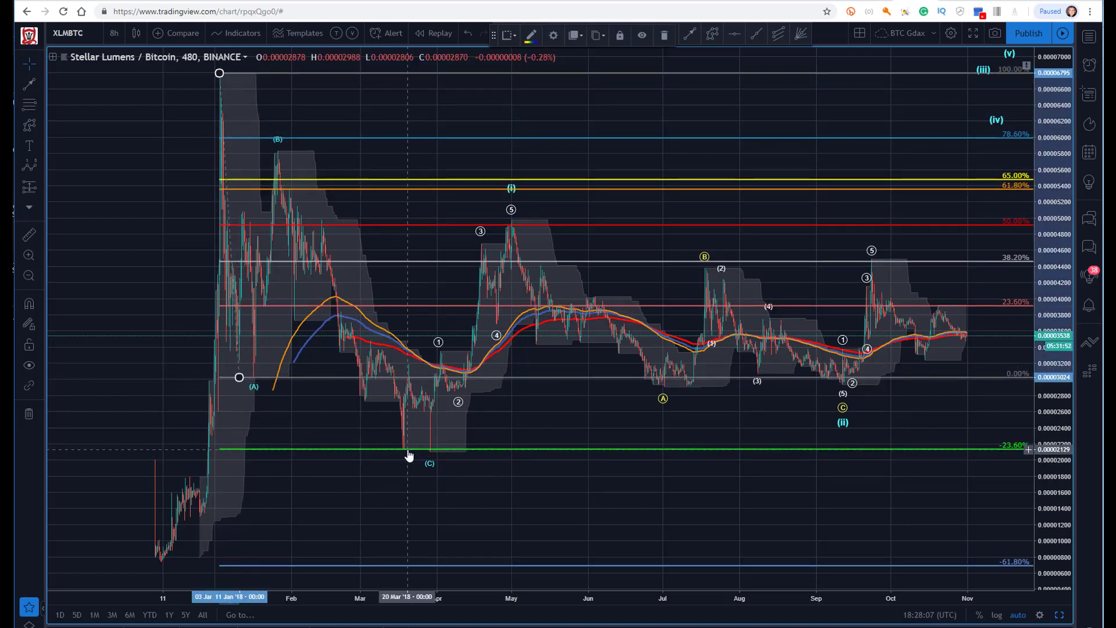
click(100, 197)
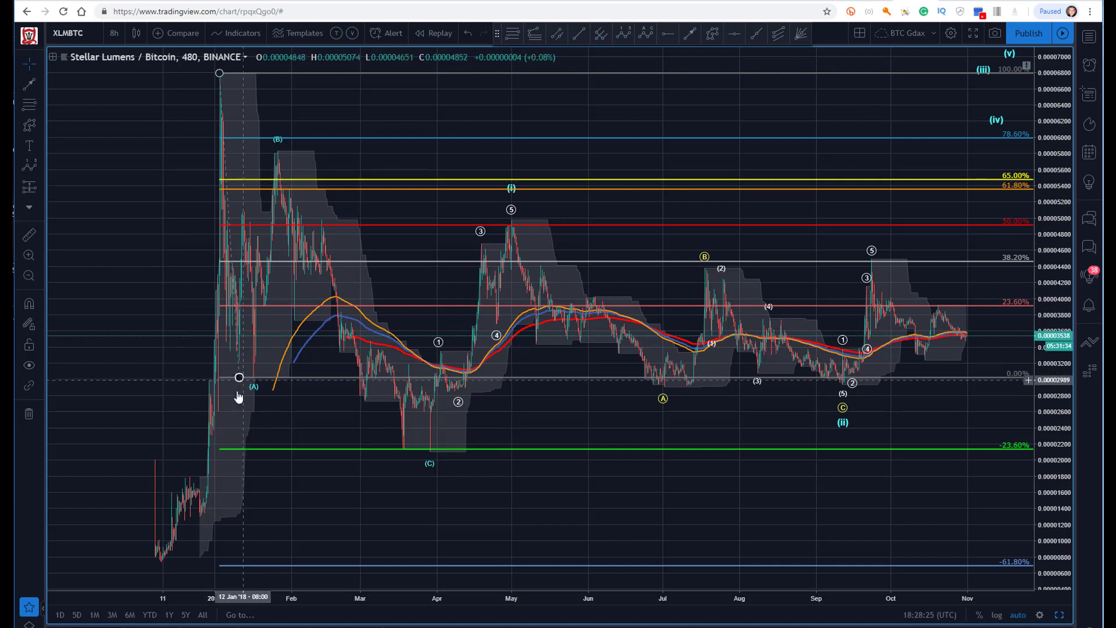
drag(239, 378, 239, 375)
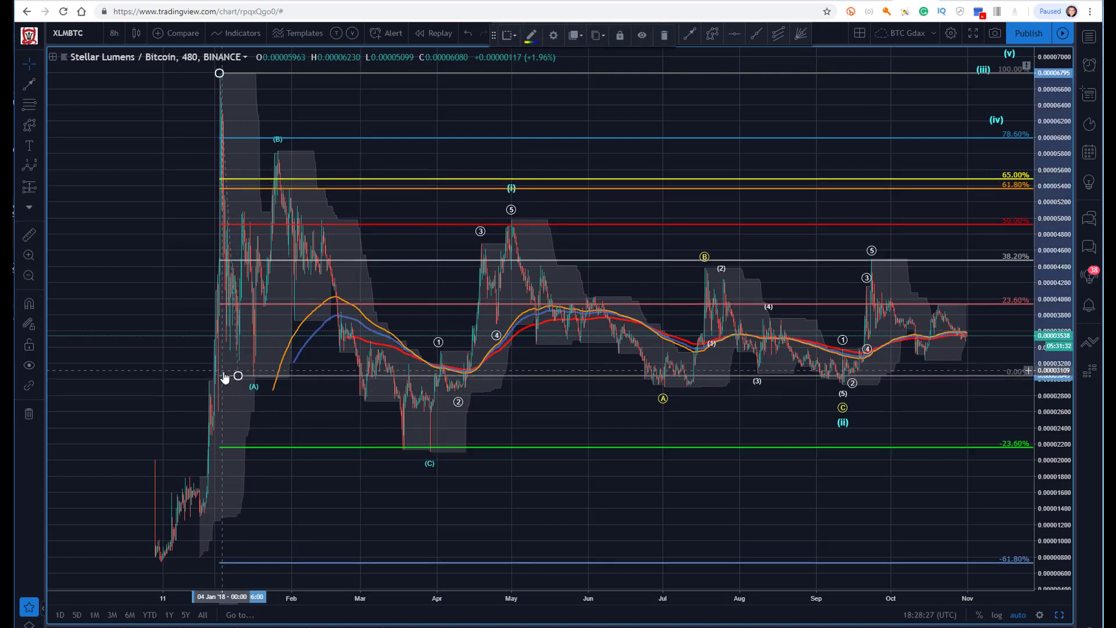
key(Delete)
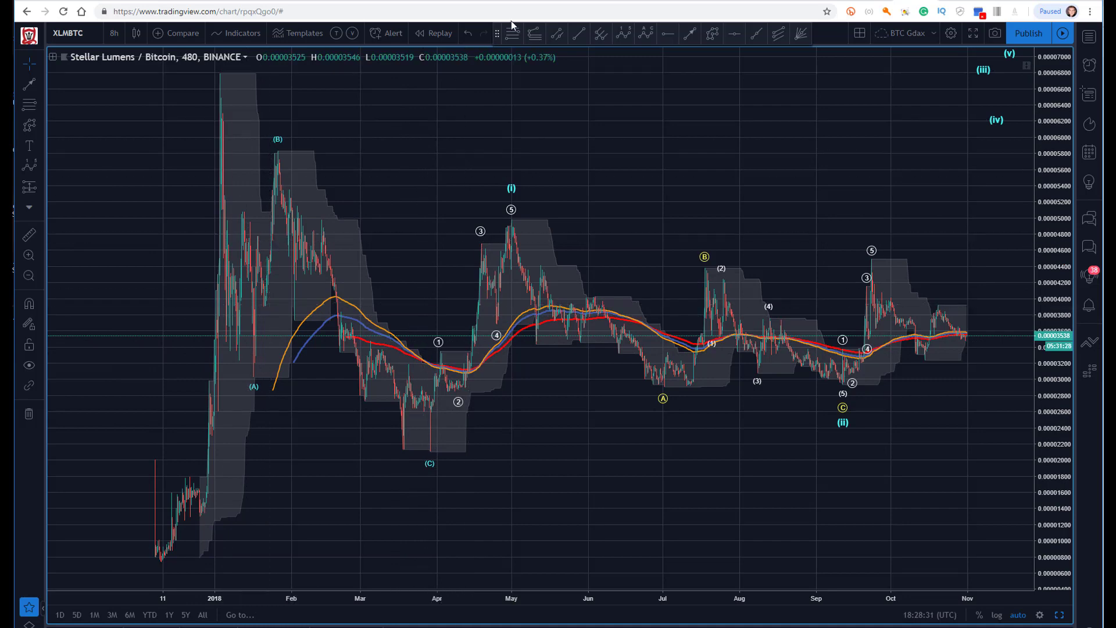
Step: Draw a Fibonacci retracement from the wave (A) low at about 0.00003017 up to the mid-January high at about 0.00004765
click(250, 377)
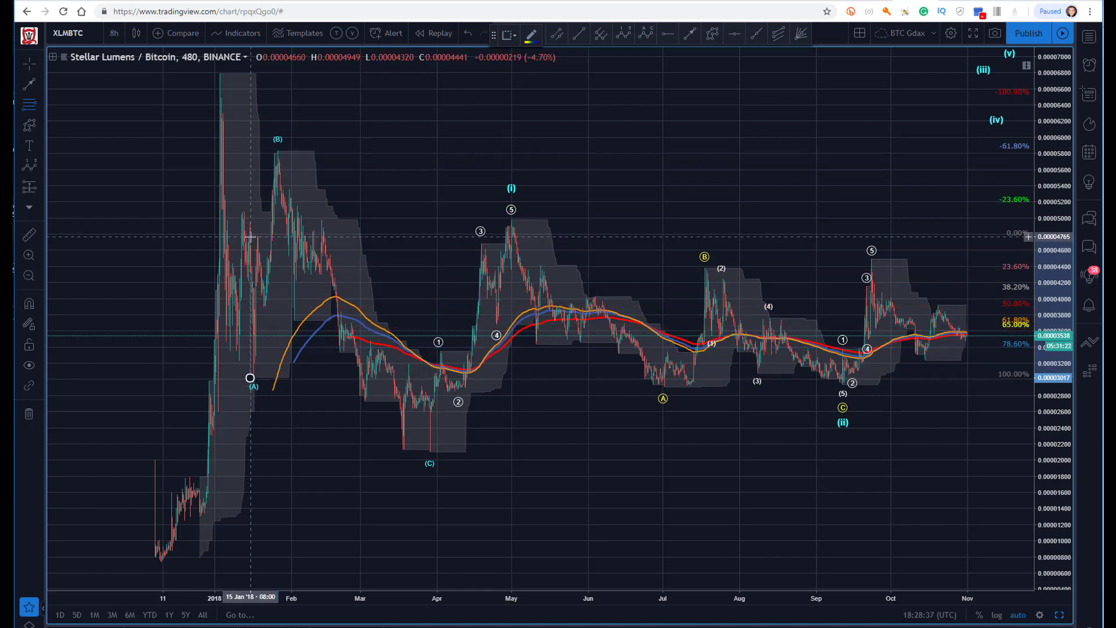
click(250, 236)
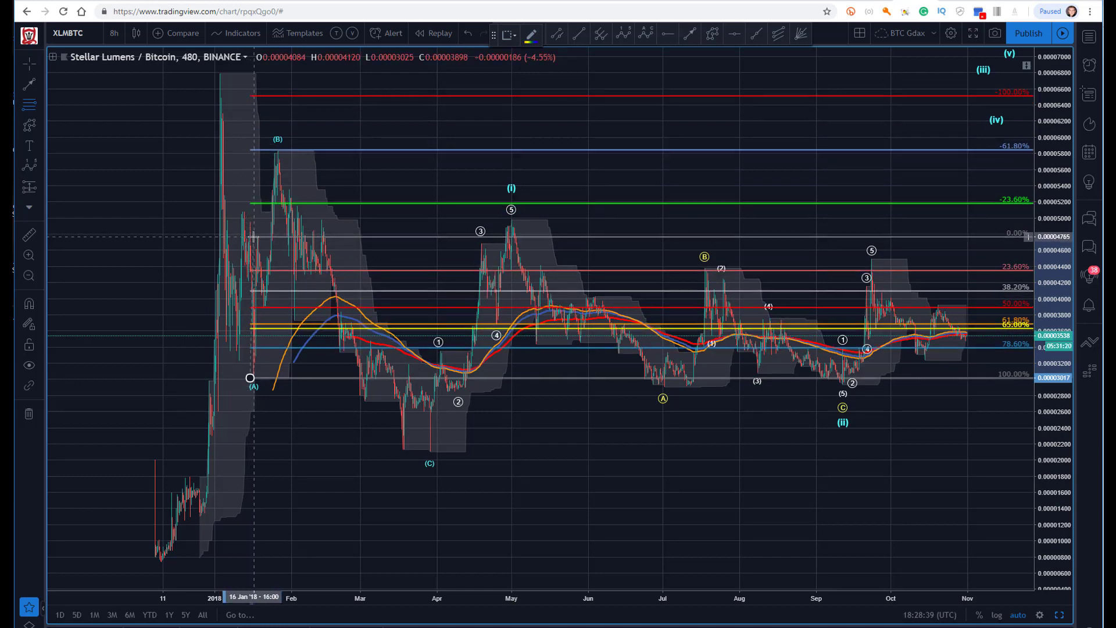
click(161, 180)
Step: Draw a dashed arrow from the 21 January pullback low up to the wave (B) high
click(265, 315)
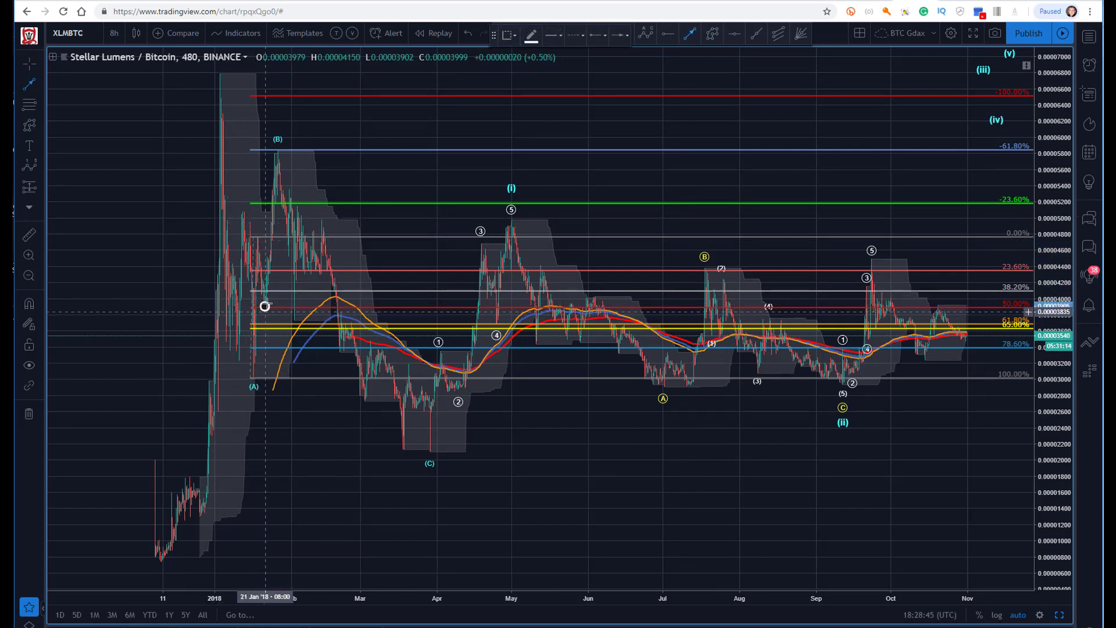
click(277, 150)
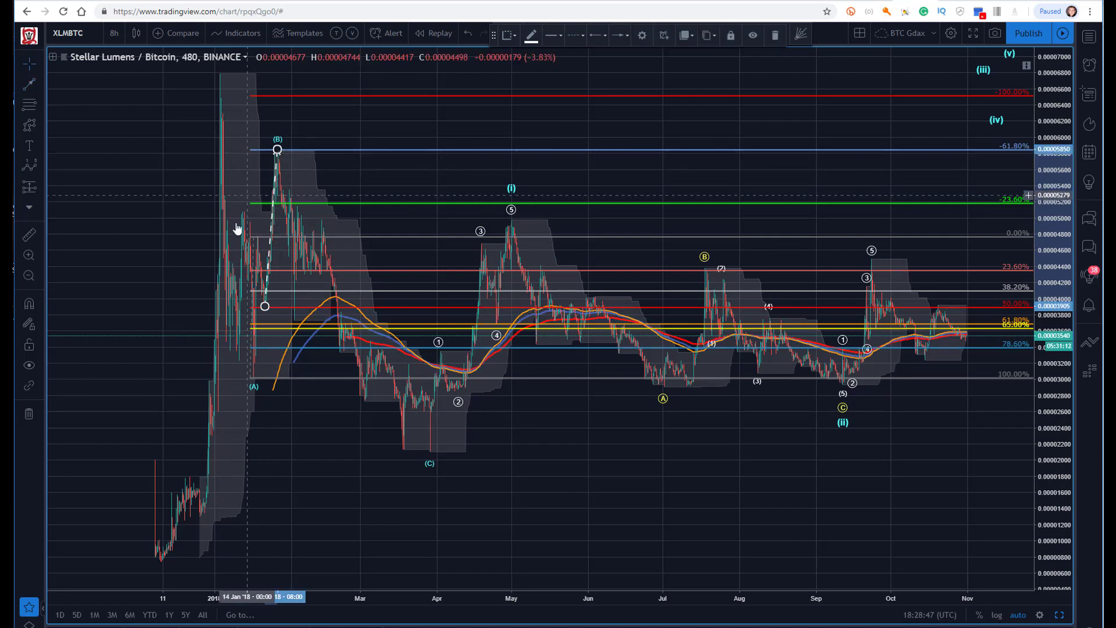
click(174, 248)
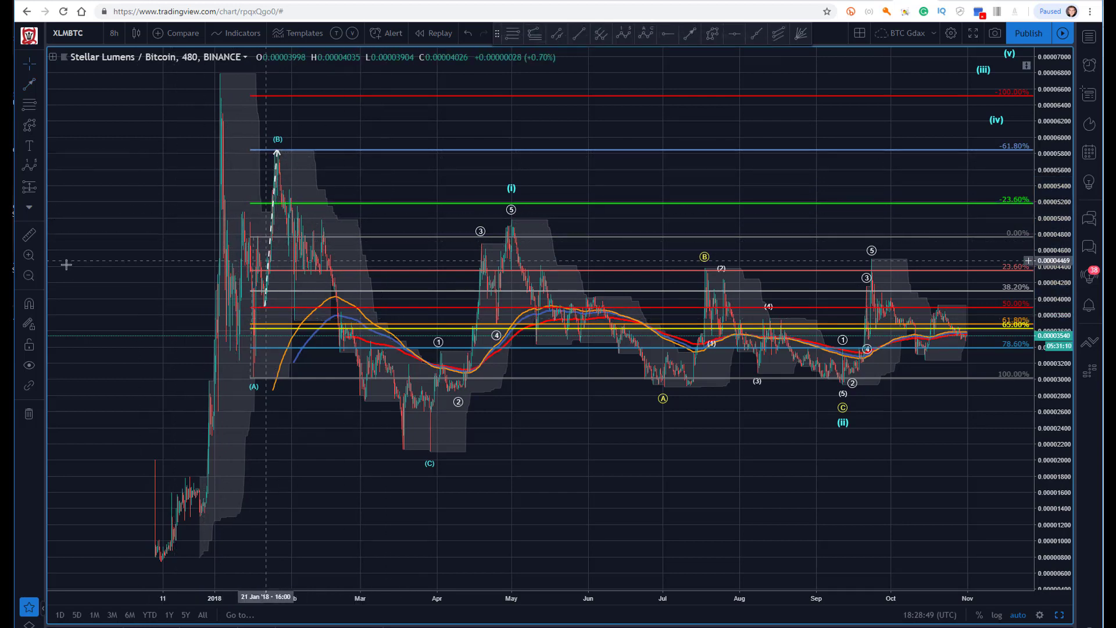
Step: Draw a Fibonacci retracement from the 0.00006795 high to the wave (A) low near 0.00003003, and remove the smaller retracement and the arrow
click(220, 72)
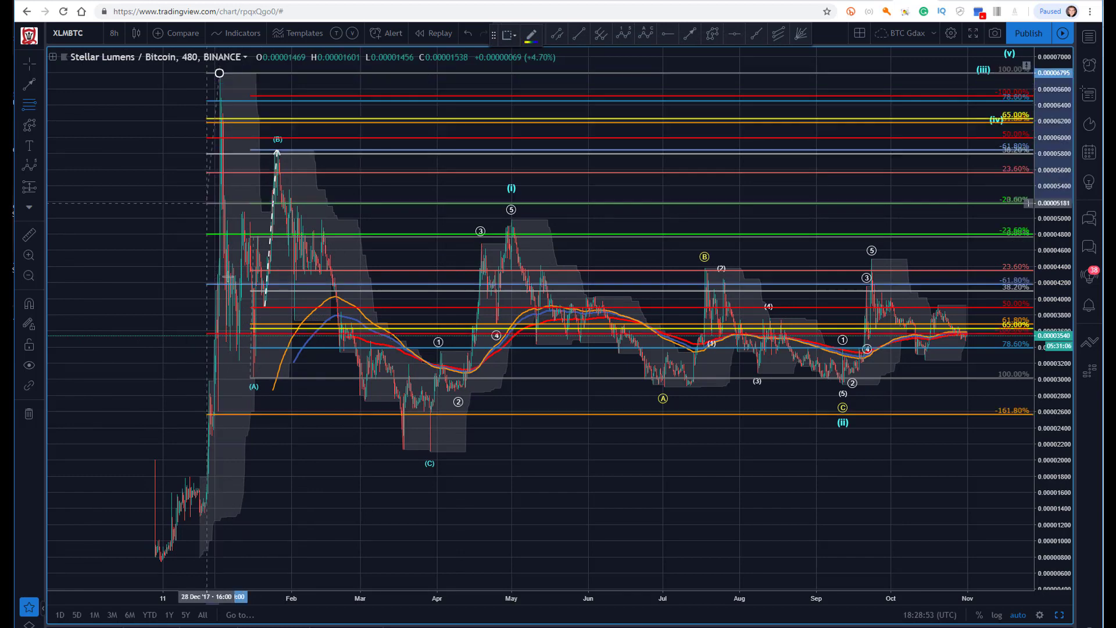
click(239, 378)
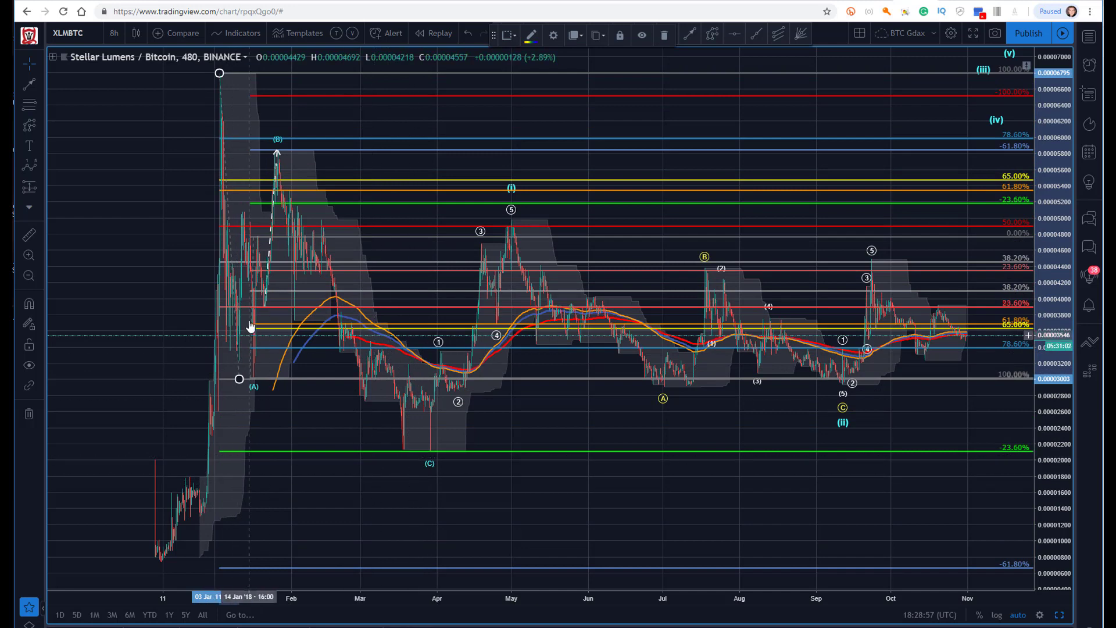
click(305, 151)
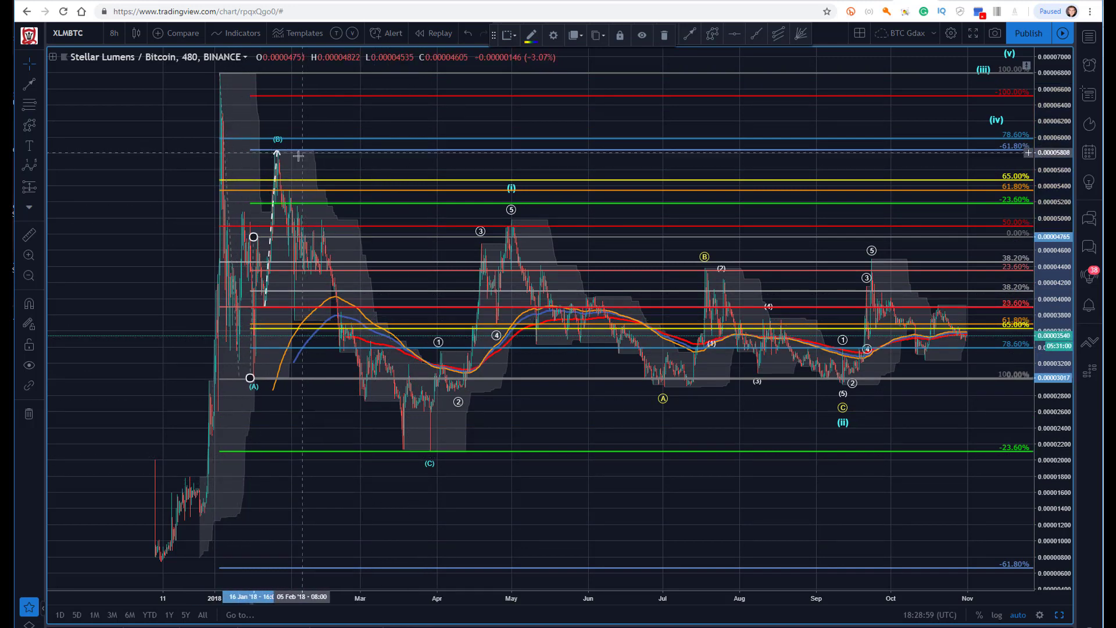
key(Delete)
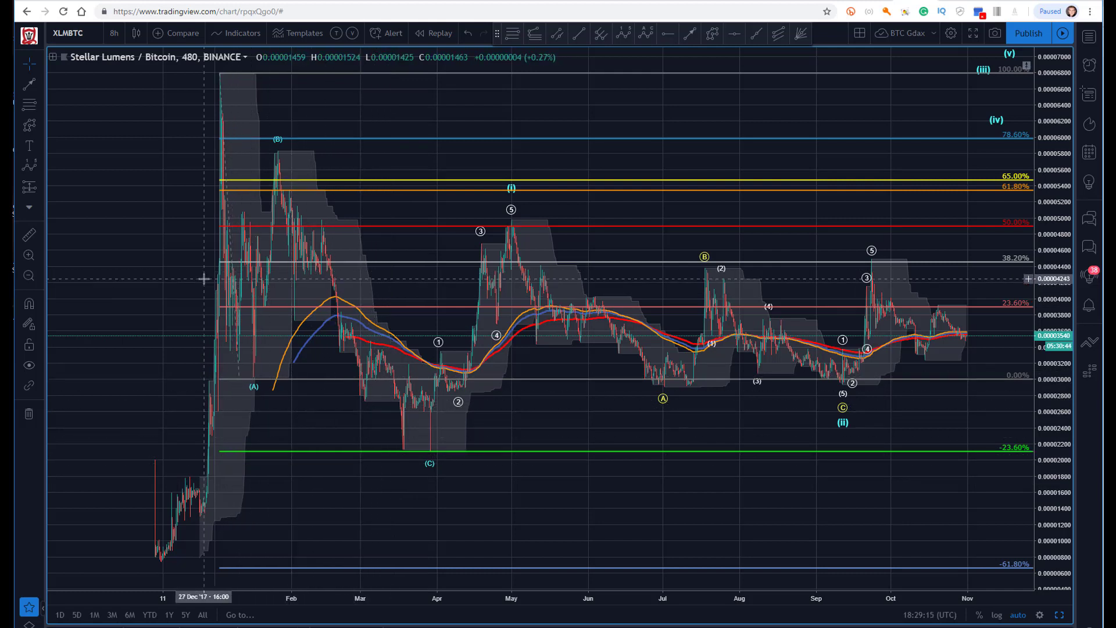
drag(531, 514, 491, 529)
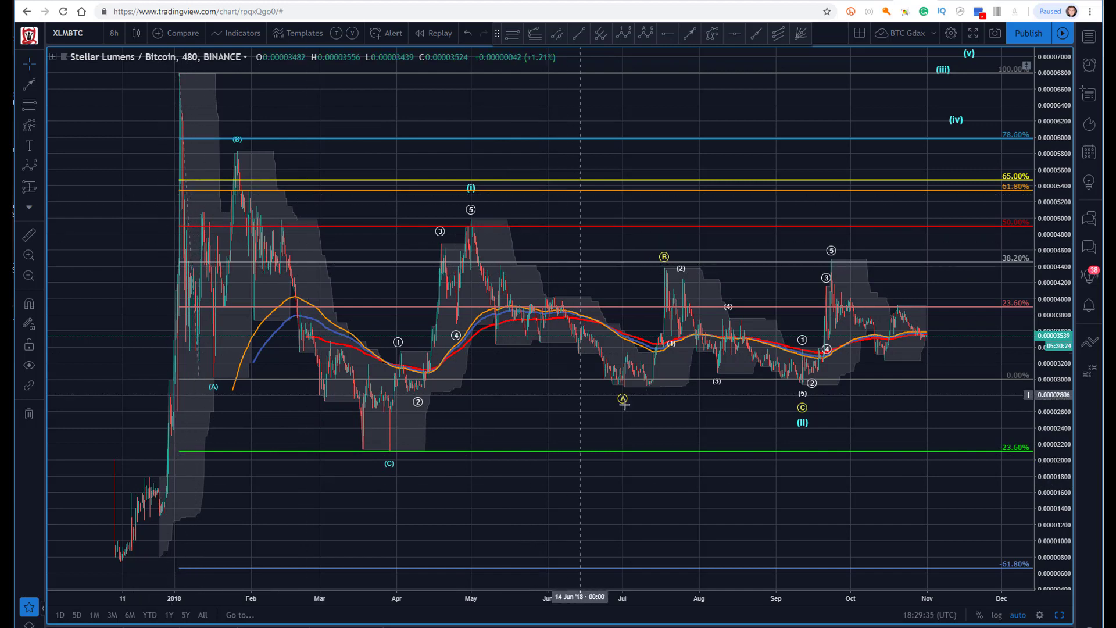
drag(573, 474, 588, 476)
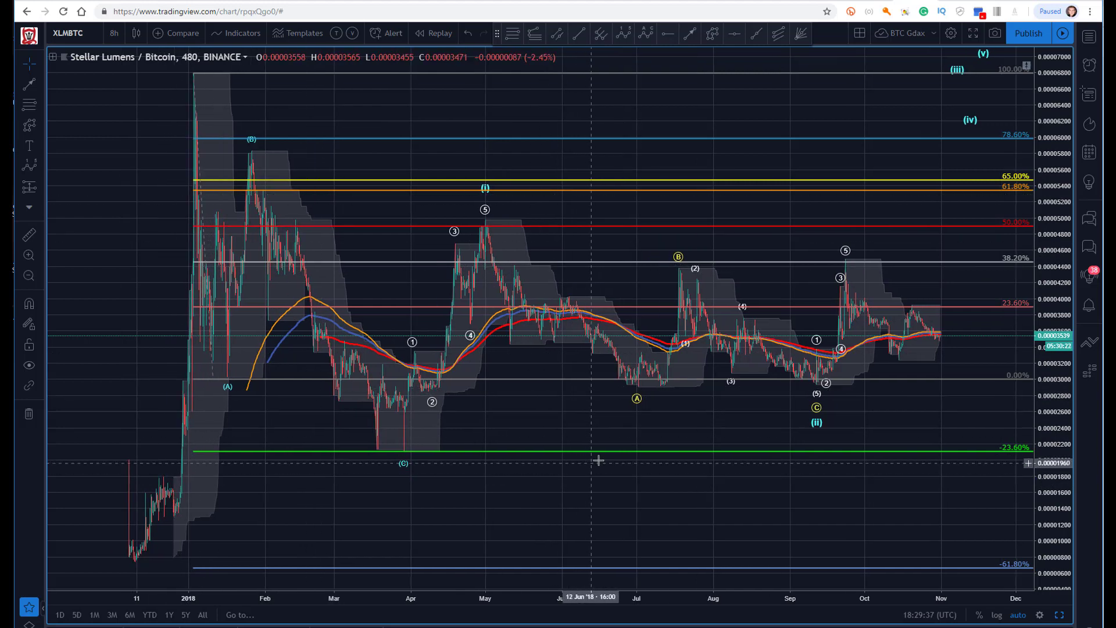
Step: Delete the Fibonacci retracement spanning the January high and wave (A) low, and adjust the wave (C) point at the late-March low
drag(213, 380, 246, 379)
key(Delete)
drag(589, 479, 543, 481)
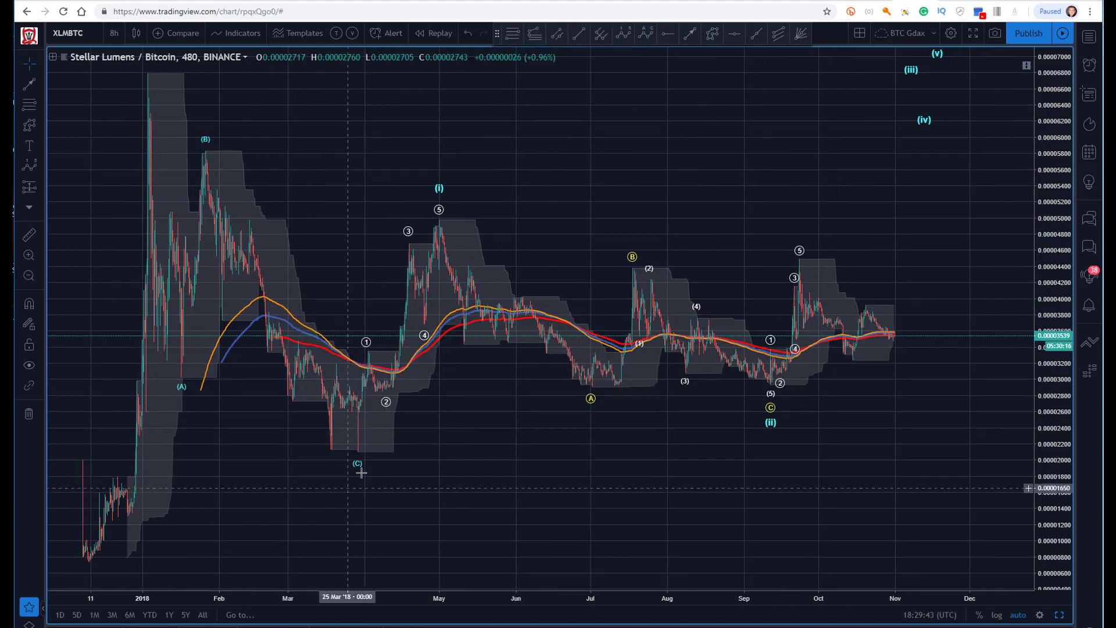
drag(356, 464, 359, 451)
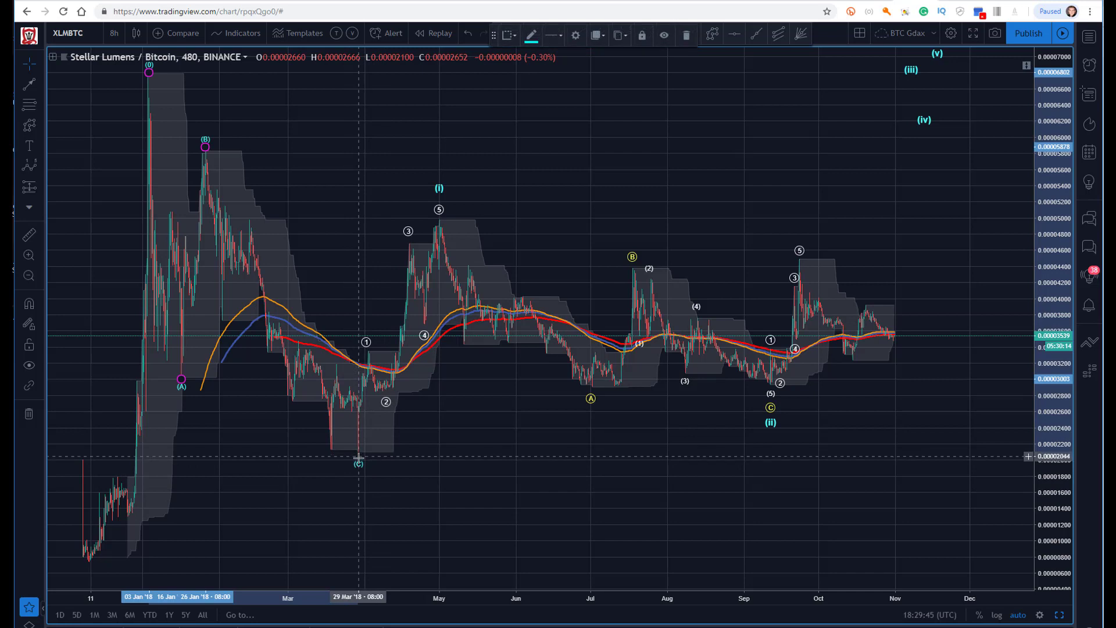
click(737, 268)
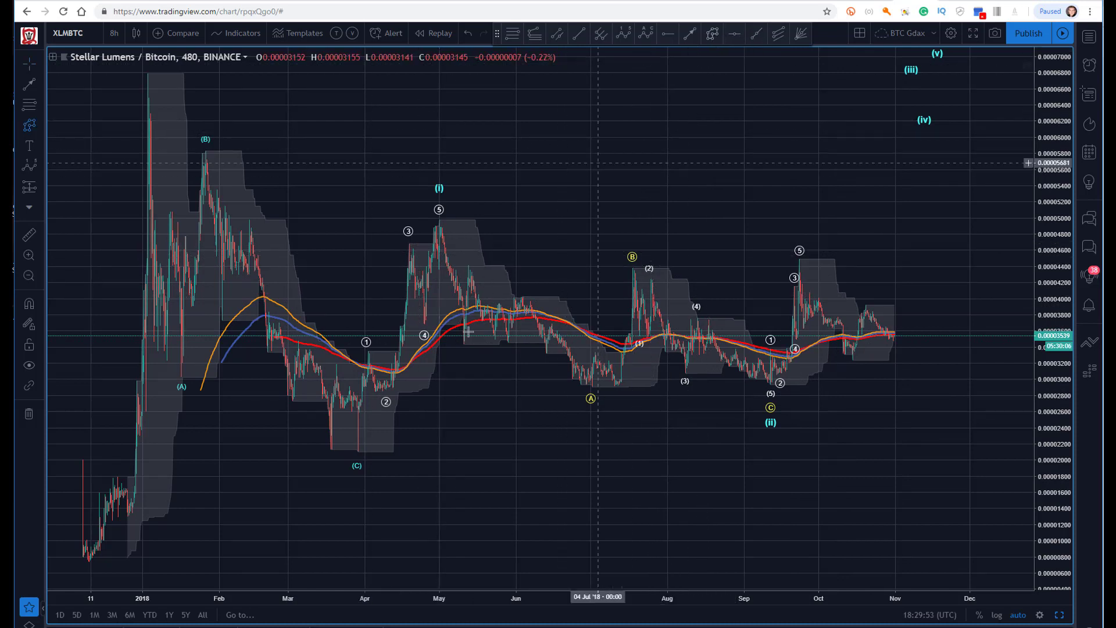
Step: Trace a path from the wave (C) low through the wave (i) high, circled A and B, to the wave (ii) low, and discard it
click(357, 450)
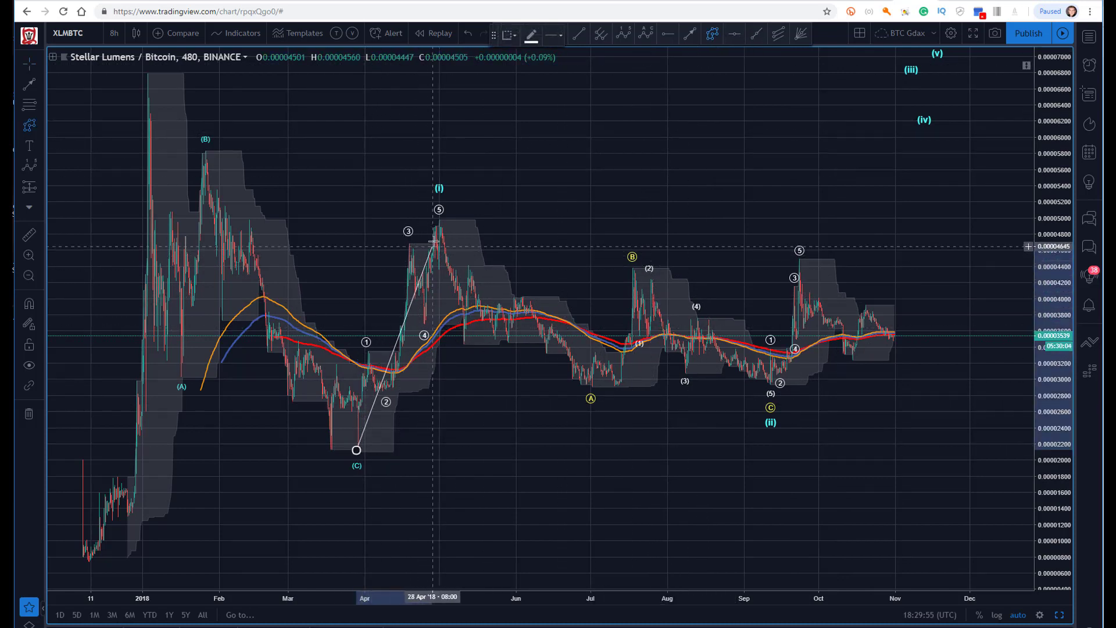
click(438, 221)
click(593, 392)
click(634, 269)
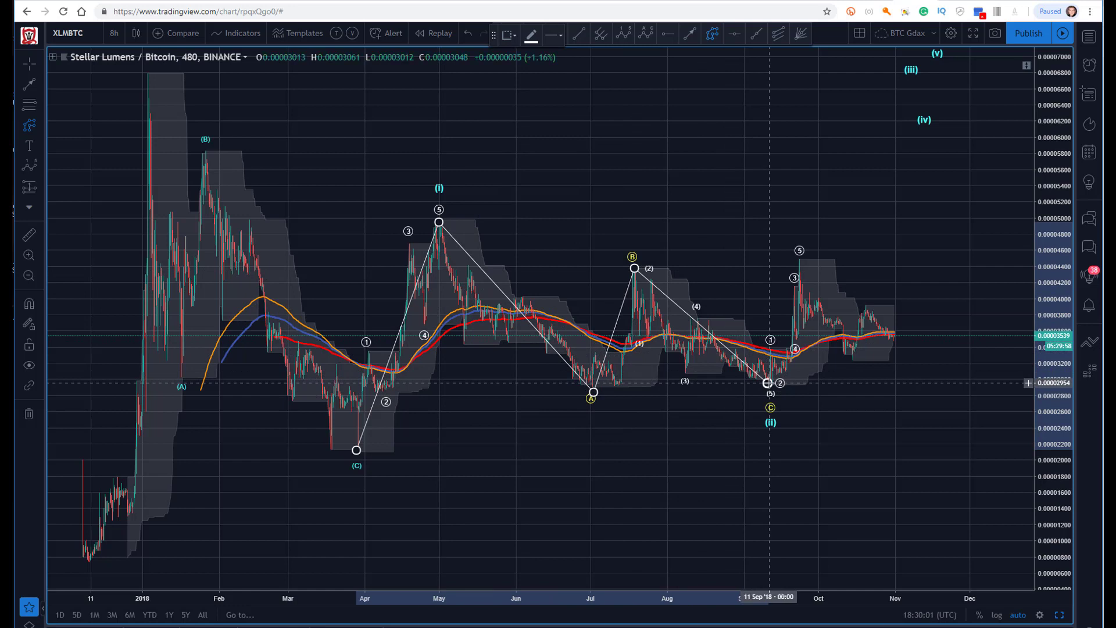
click(767, 383)
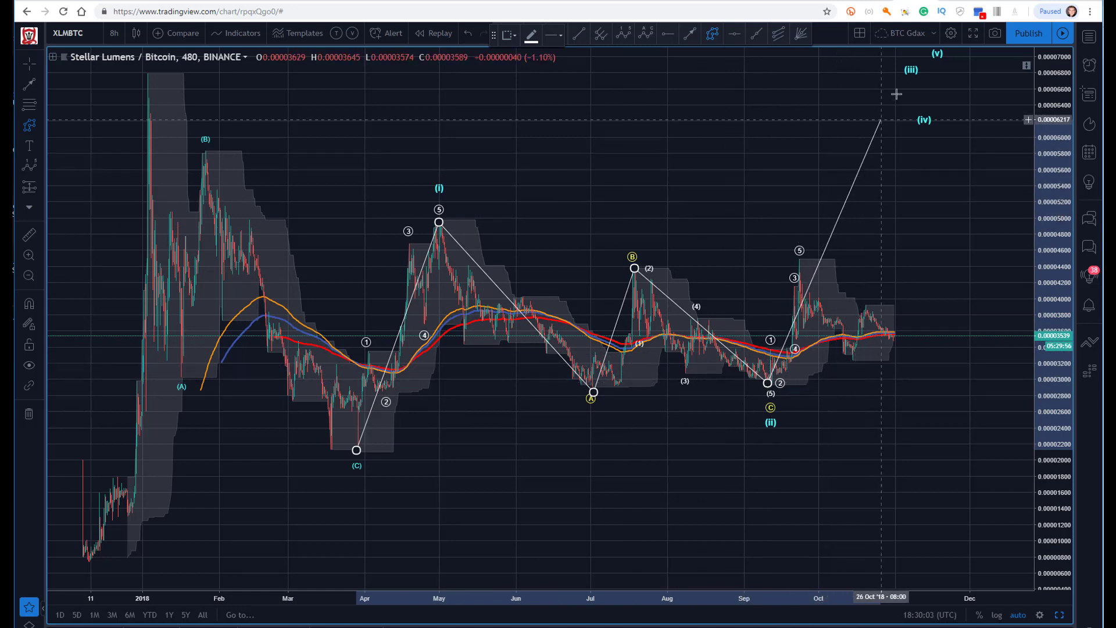
key(Escape)
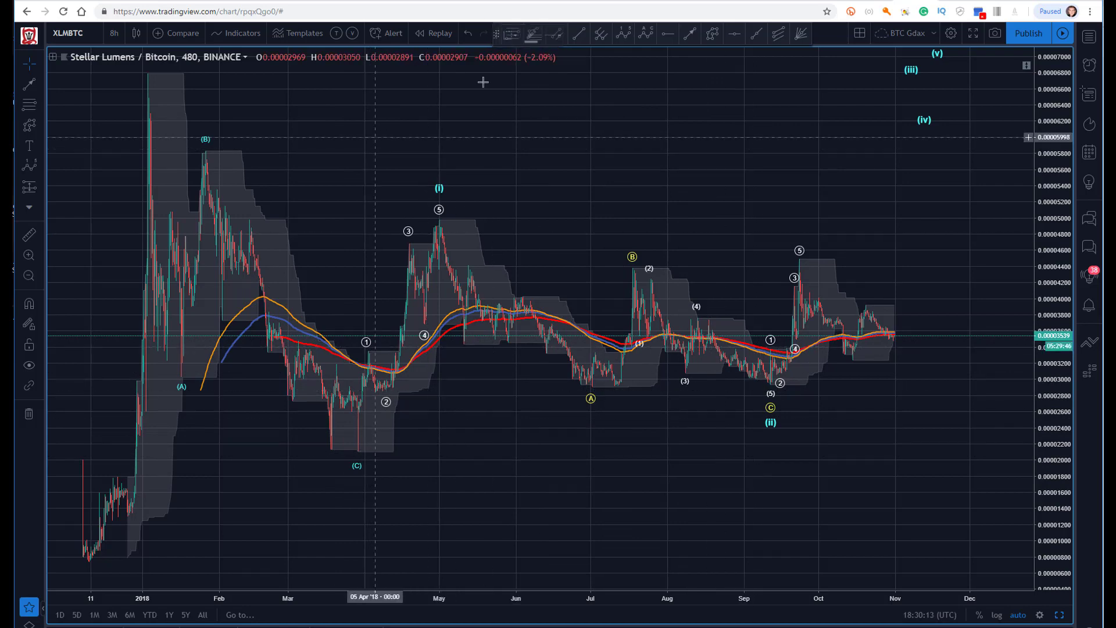
Step: Draw a Fibonacci retracement from the wave (i) high at about 0.00004976 to the circled A low at about 0.00002890, and delete it
click(513, 35)
click(438, 220)
click(586, 388)
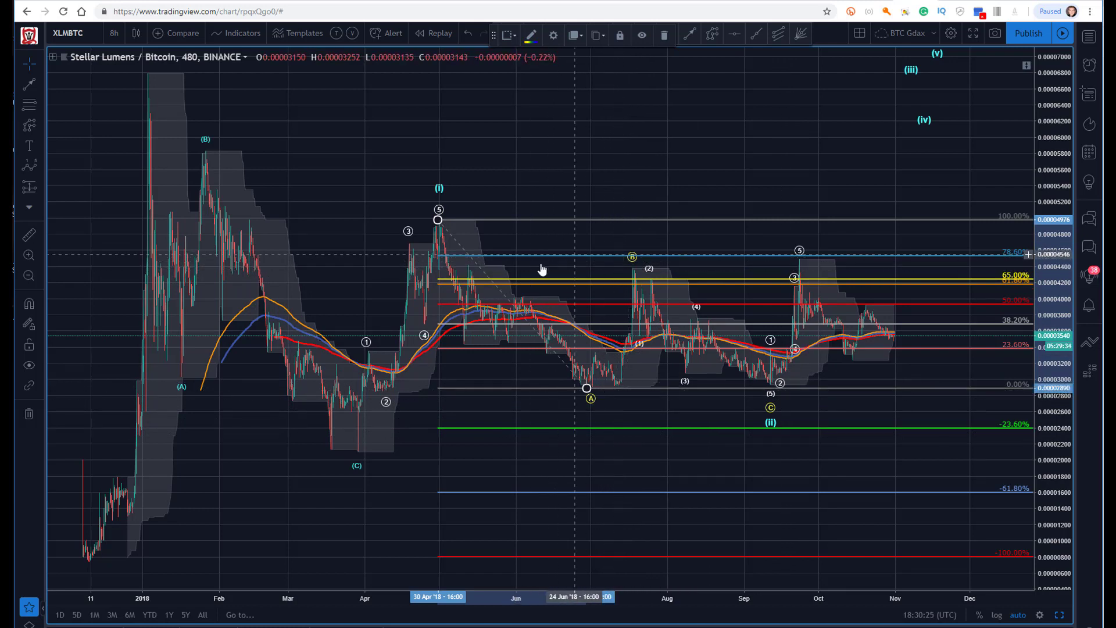
key(Delete)
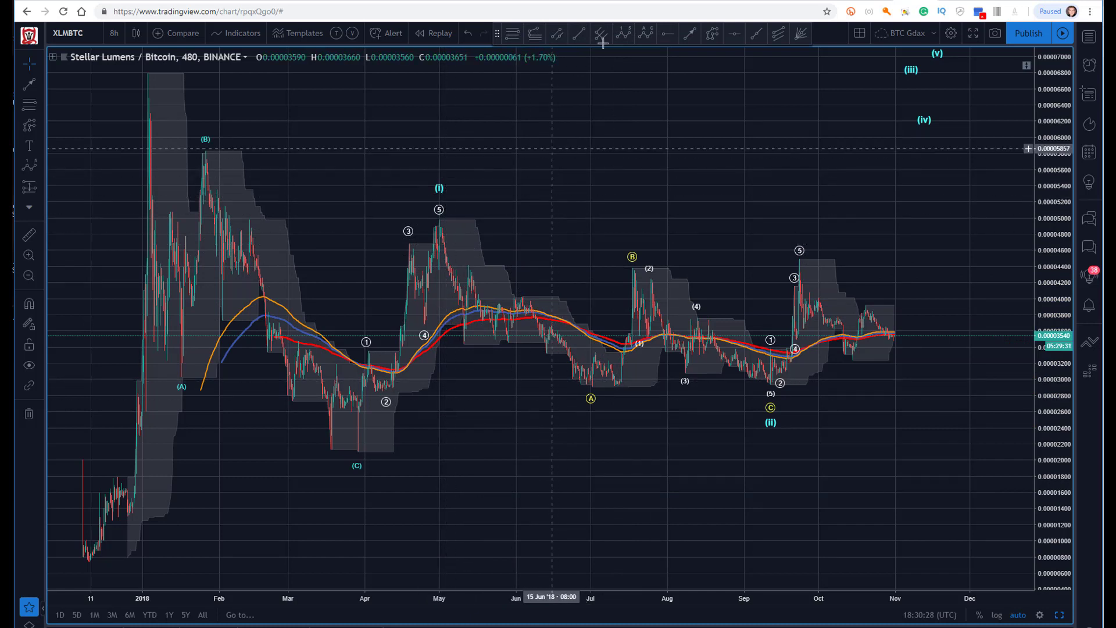
Step: Draw a pitchfork from the wave (i) high at about 0.00004983 through the circled A low at about 0.00002904 to the circled B high
click(599, 35)
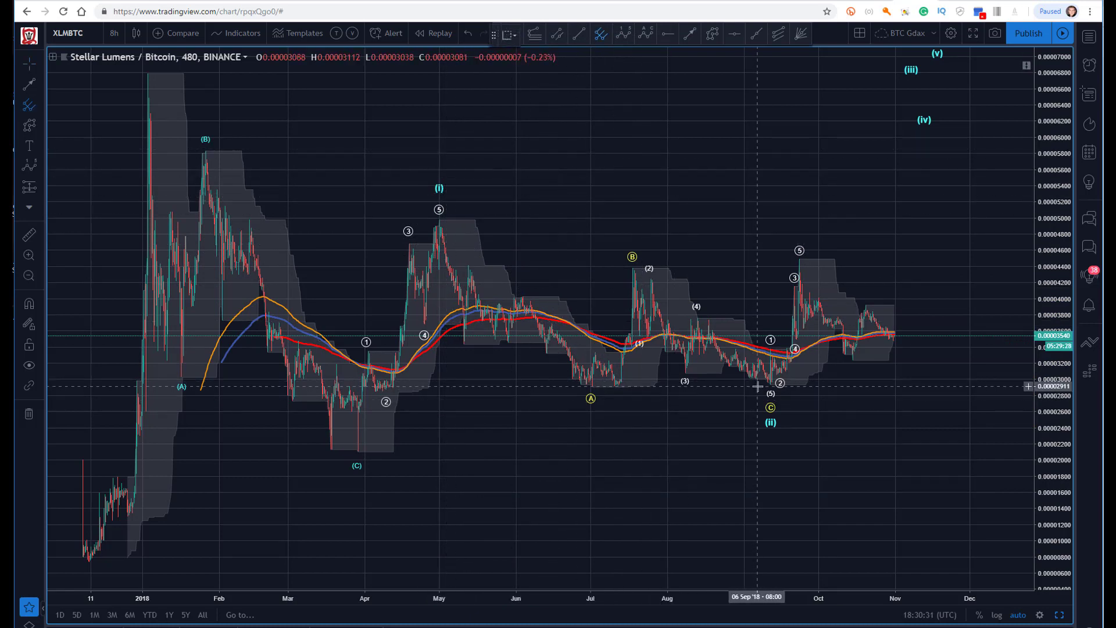
click(438, 219)
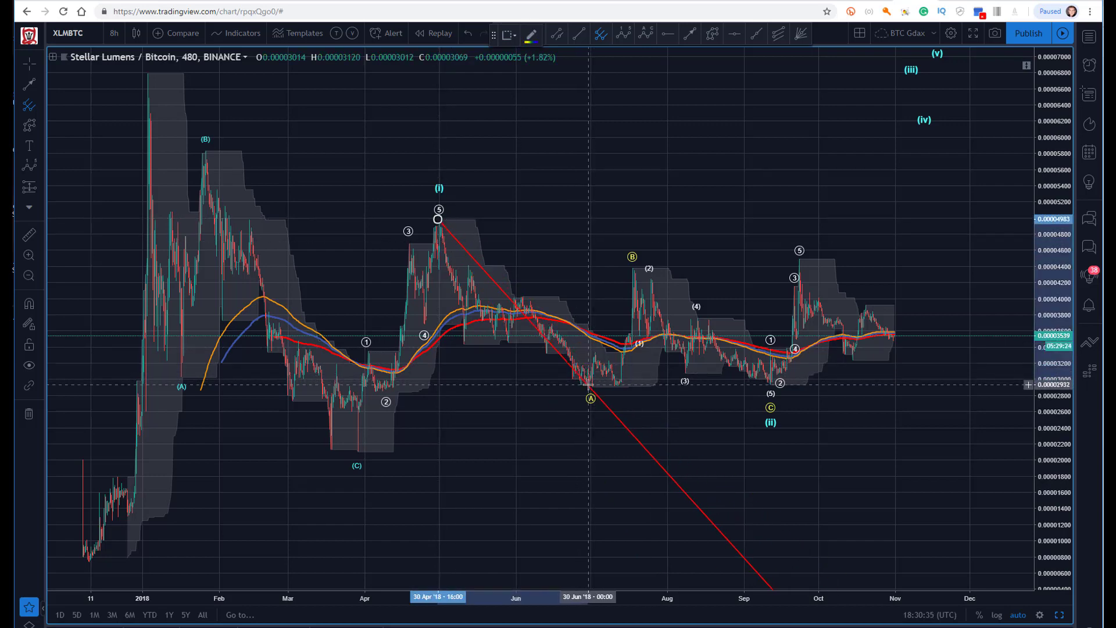
click(594, 387)
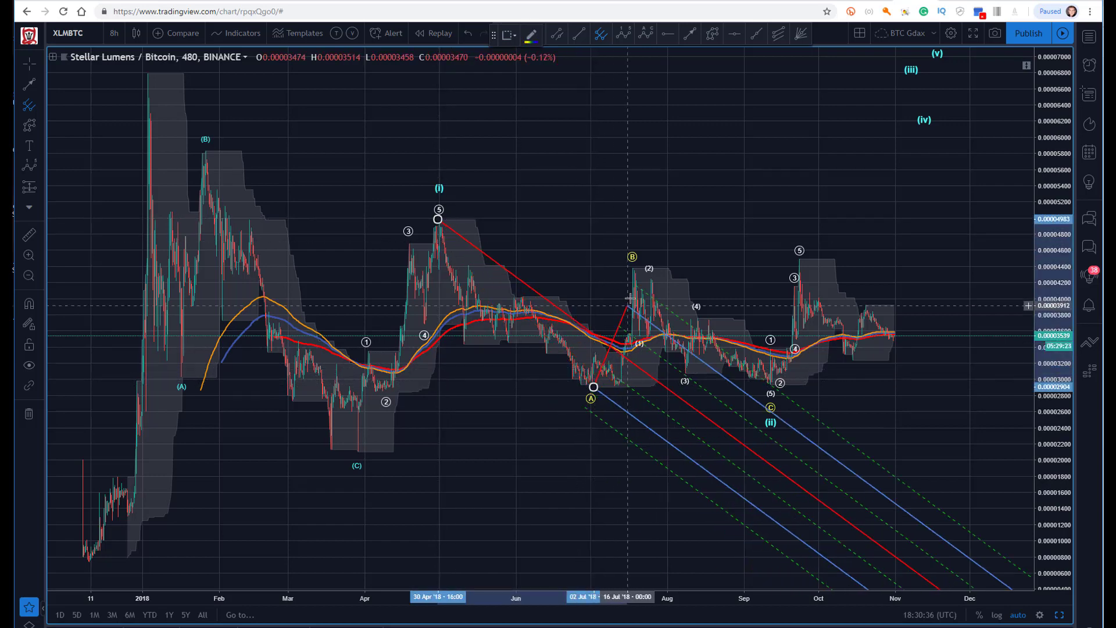
click(632, 270)
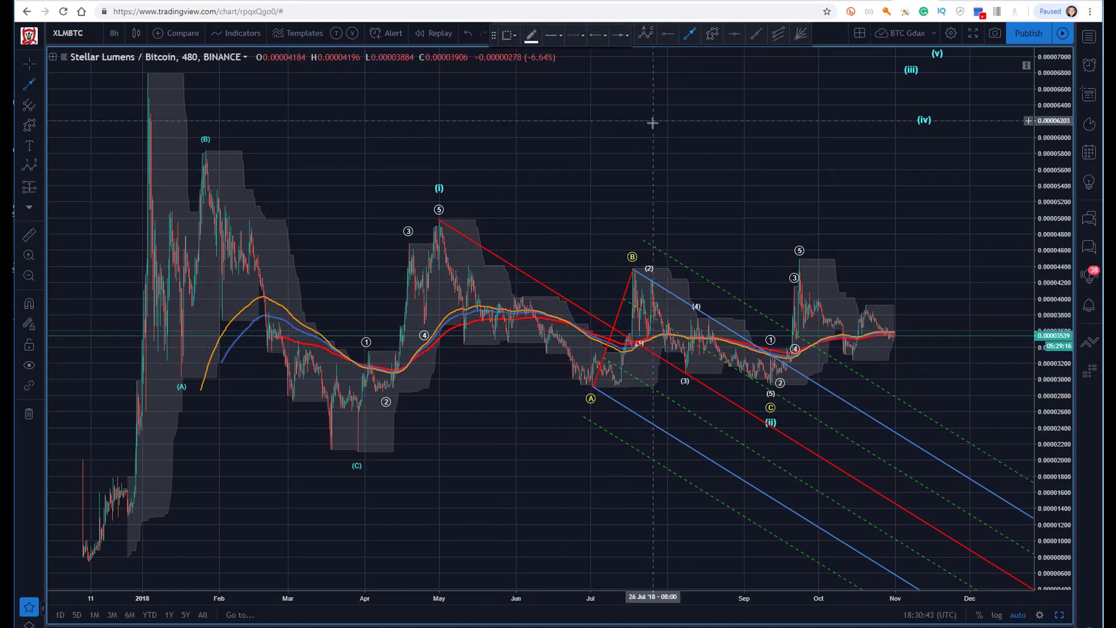
Step: Overlay a Fibonacci retracement on the pitchfork from the wave (i) high to the circled A low, compare it with the B high, and delete it
click(514, 41)
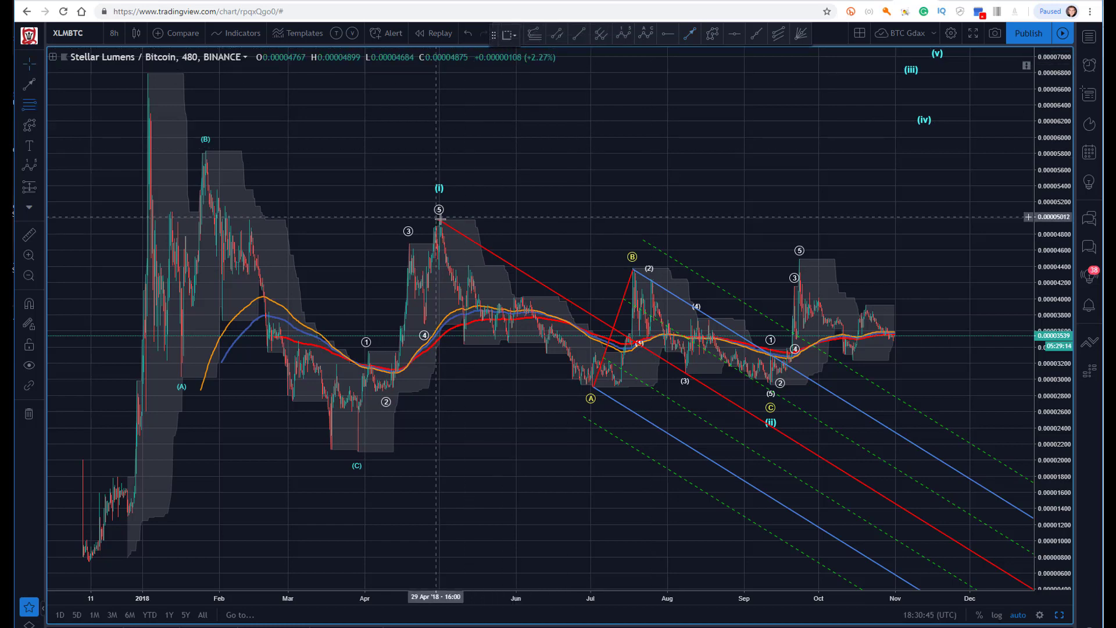
click(440, 220)
click(589, 387)
click(635, 279)
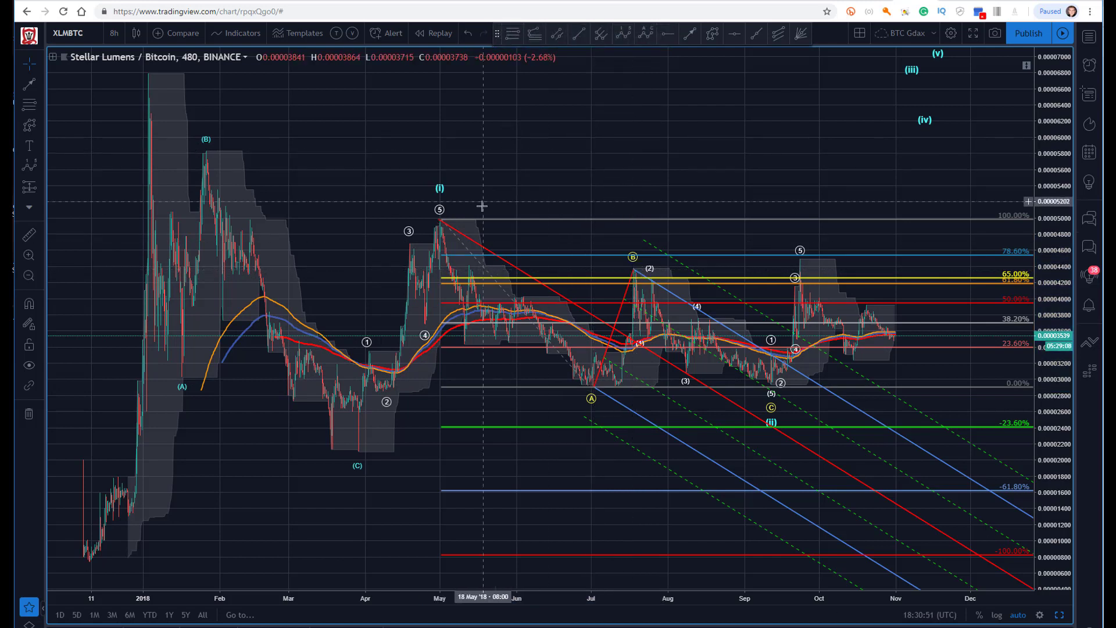
click(486, 226)
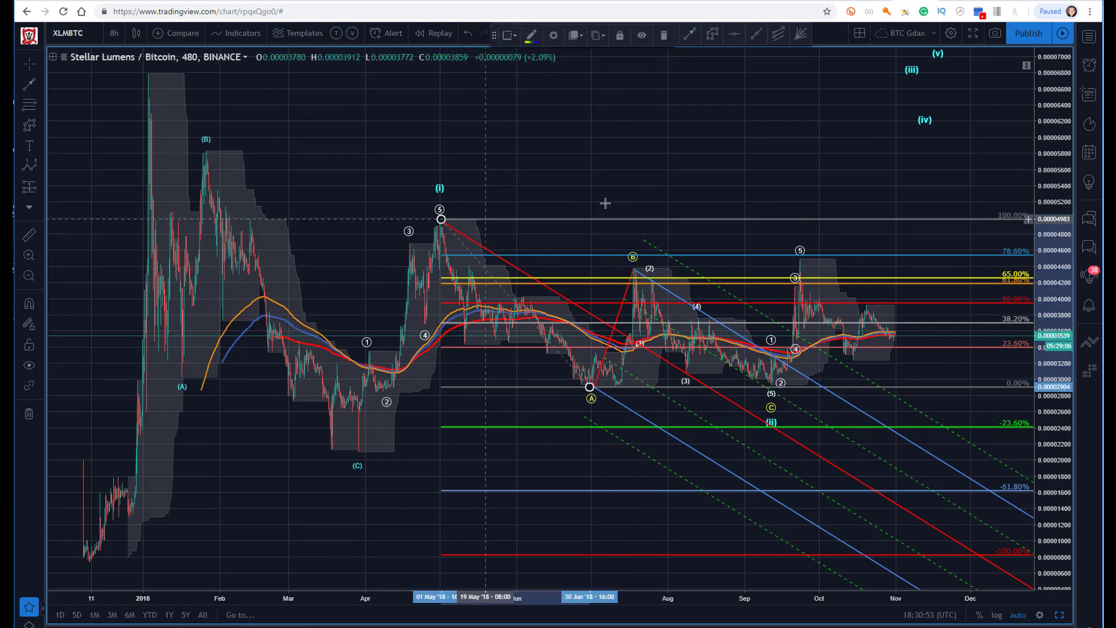
key(Delete)
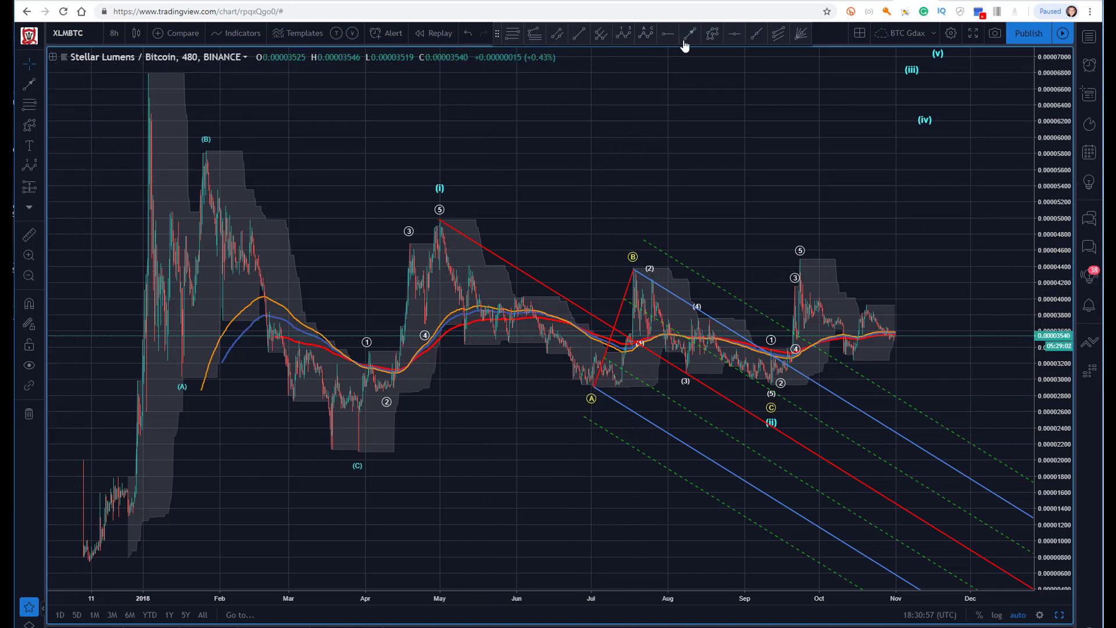
Step: Draw a dashed arrow from the circled B high at about 0.00004356 down to the wave (3) low near 0.00003102, and delete it
click(637, 270)
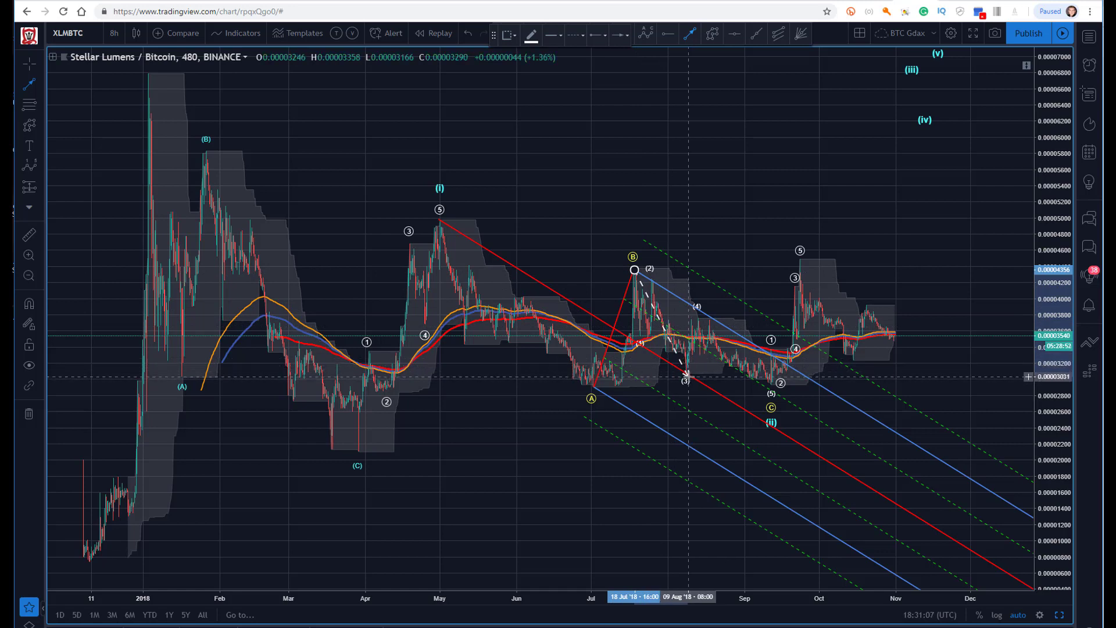
click(688, 375)
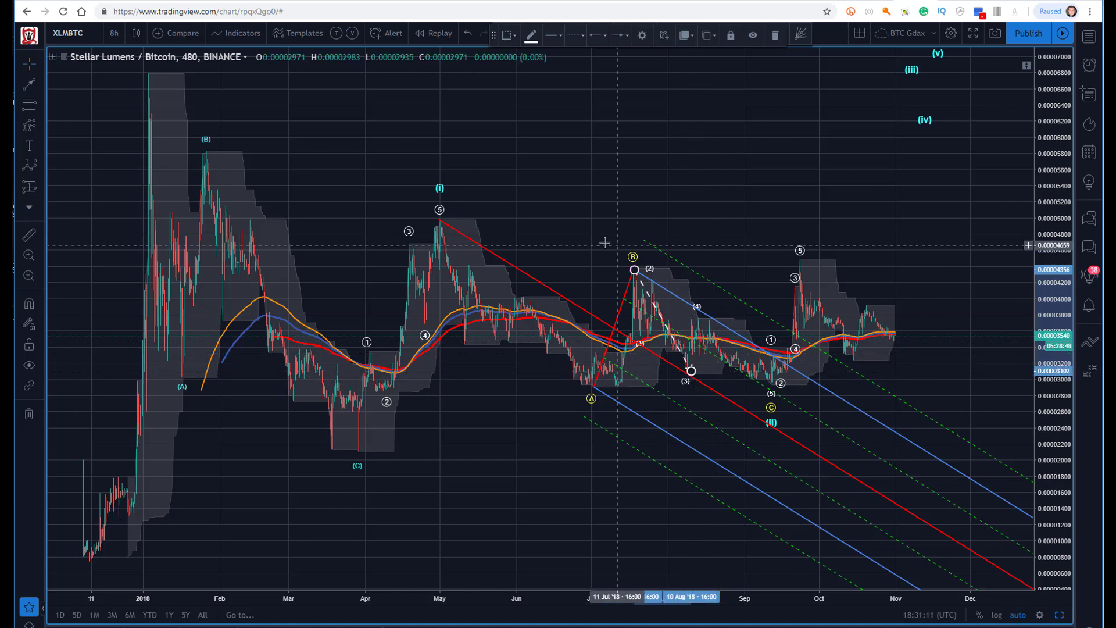
key(Delete)
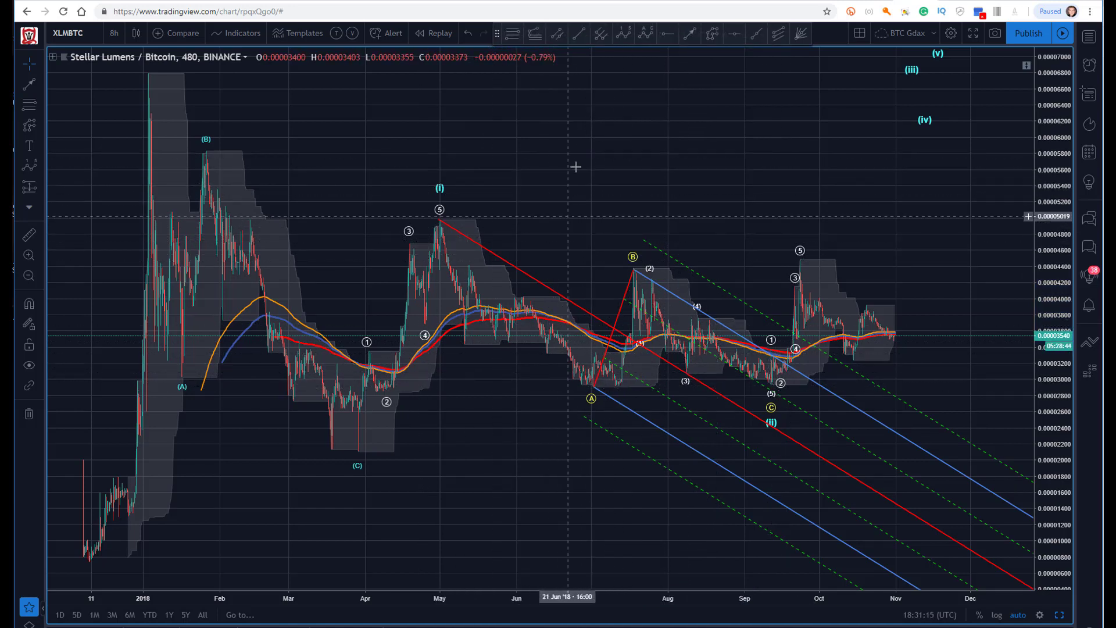
Step: Move the wave (ii) point of the cyan impulse count to about 0.00002517, beneath the circled C label
drag(548, 143, 511, 140)
mouse_move(732, 426)
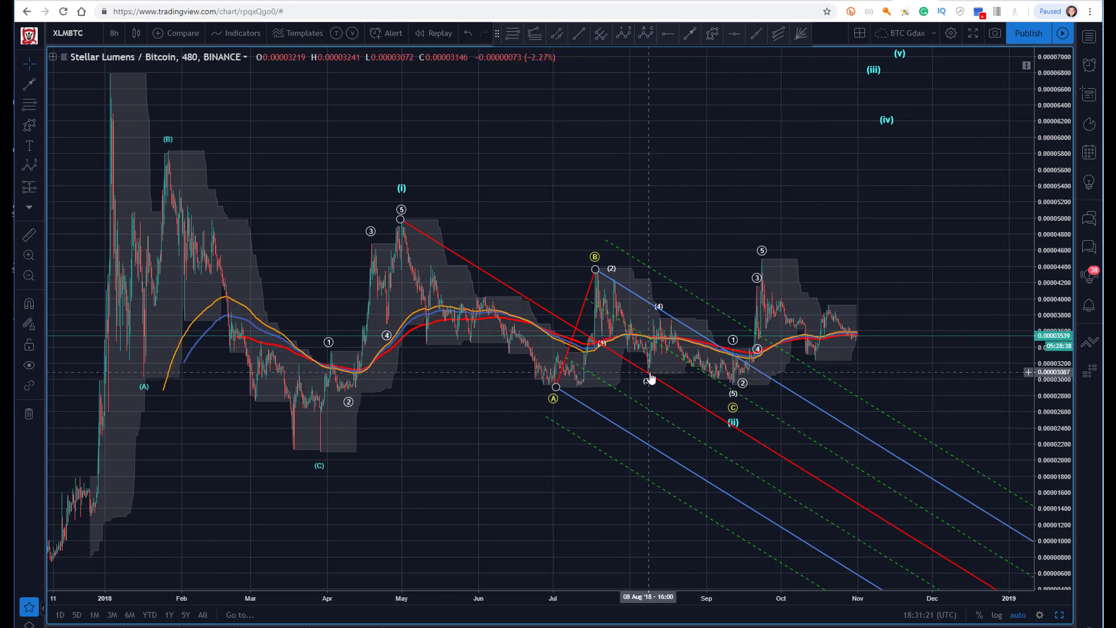
drag(733, 432, 732, 417)
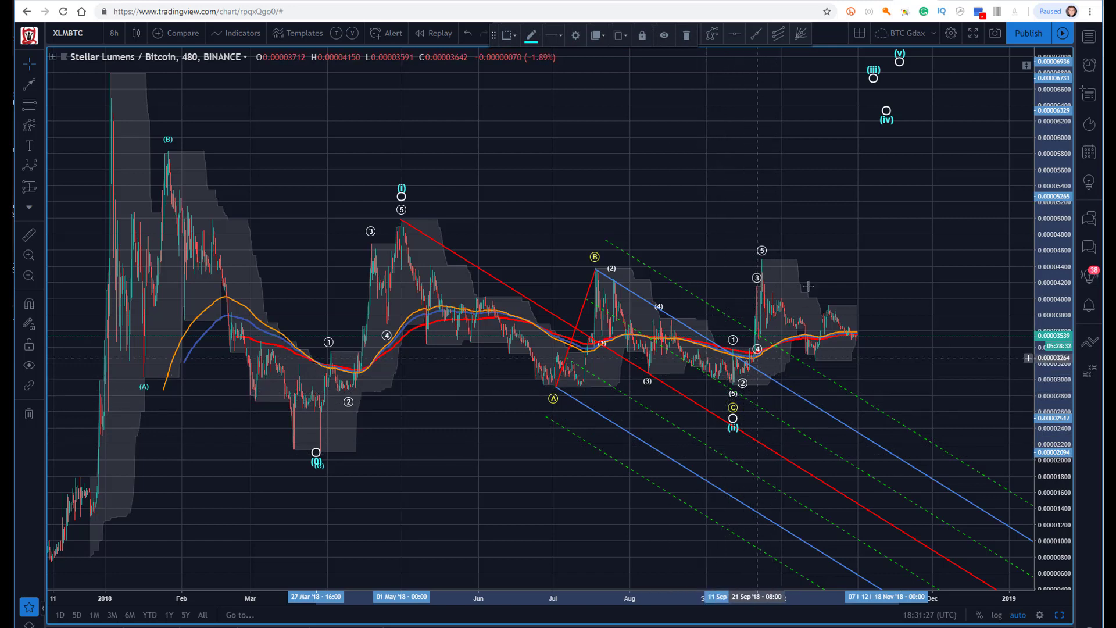
click(517, 107)
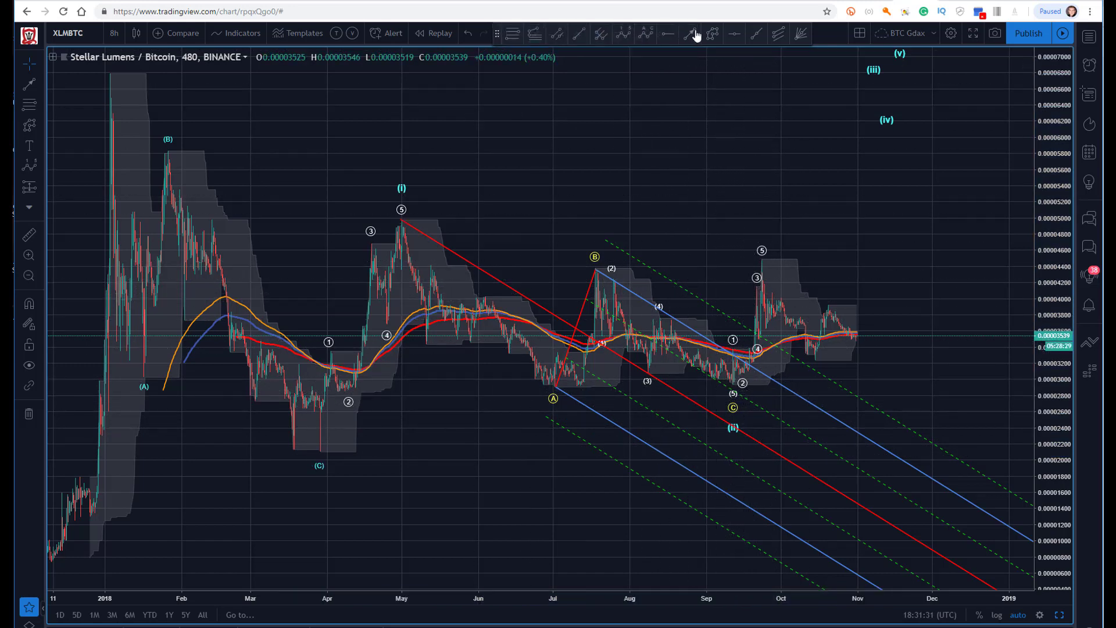
Step: Trace a path from the circled B high down to the wave (5) low in September, and discard it
click(713, 35)
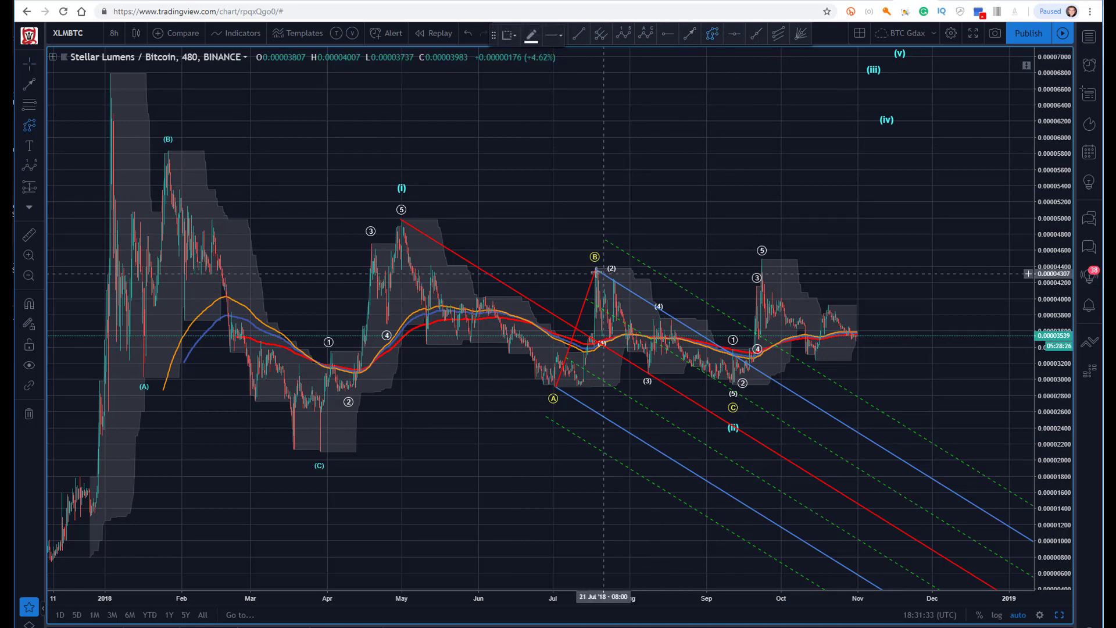
click(595, 268)
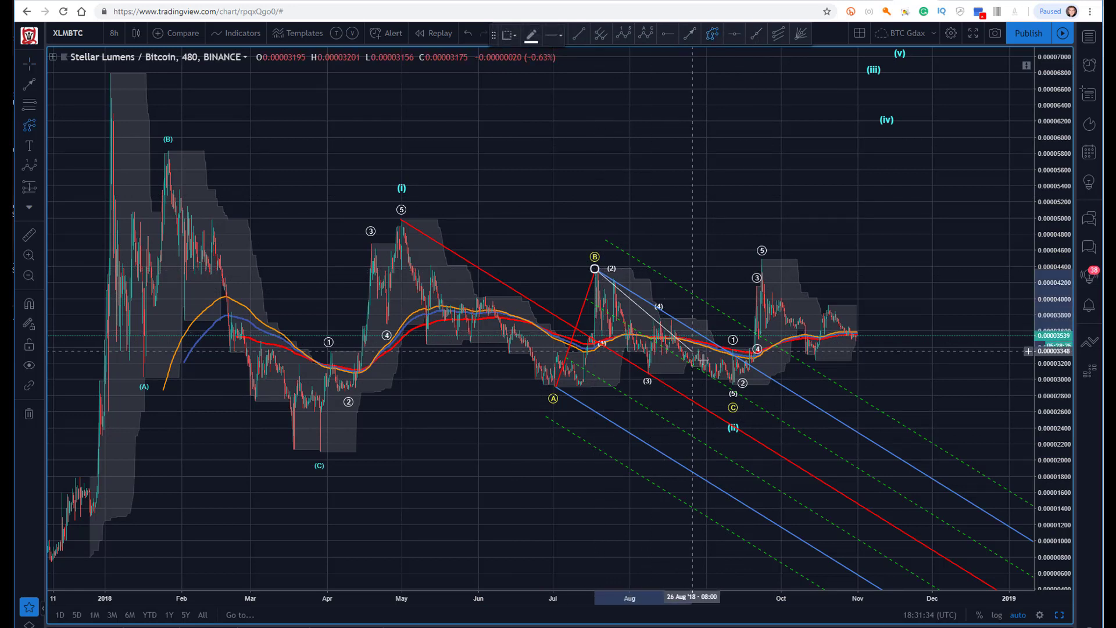
click(732, 387)
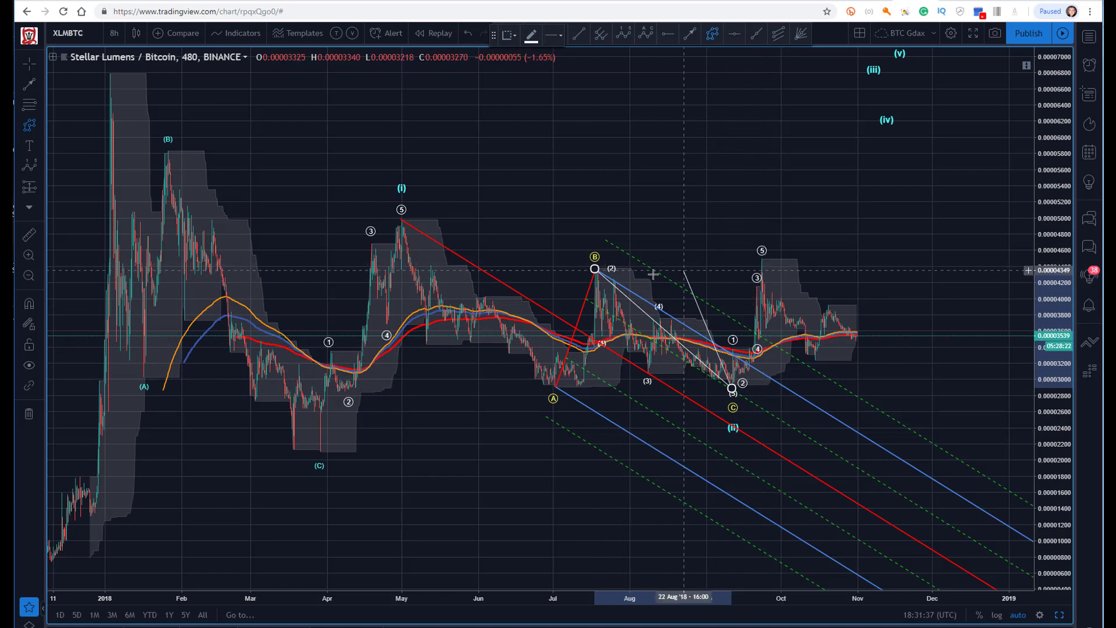
key(Escape)
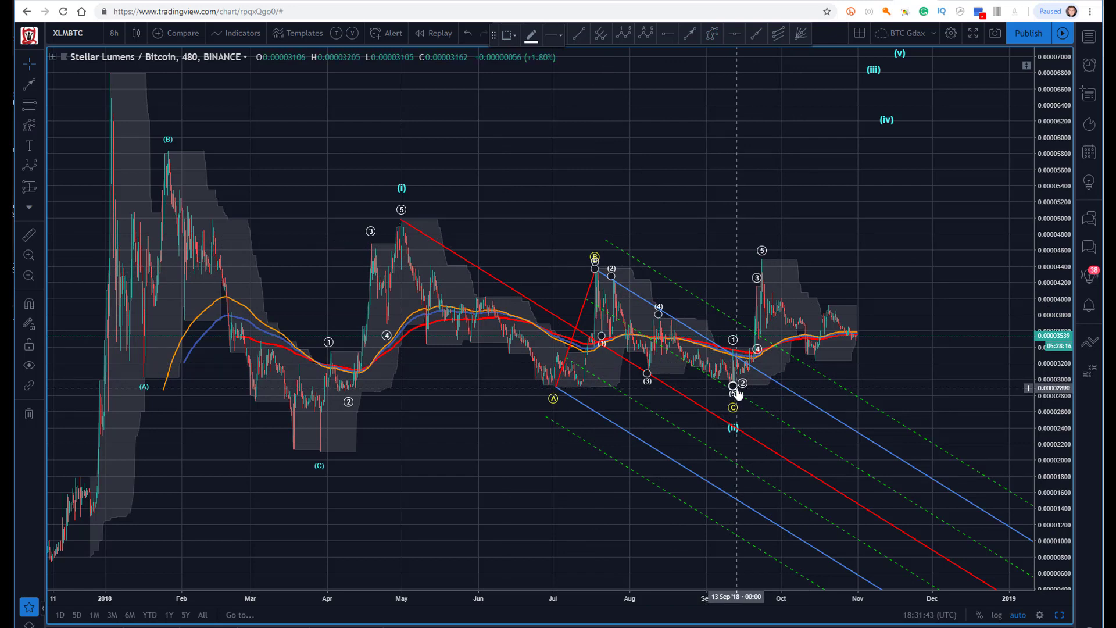
Step: Deselect the white (1)-(5) wave count and delete the pitchfork from the chart
click(588, 189)
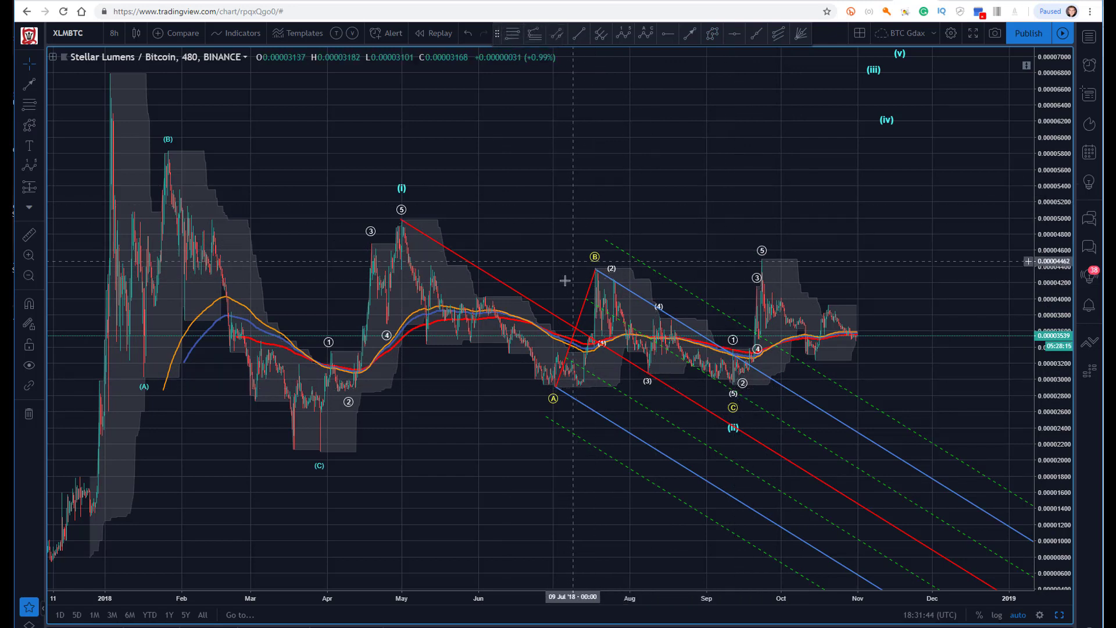
click(541, 312)
key(Delete)
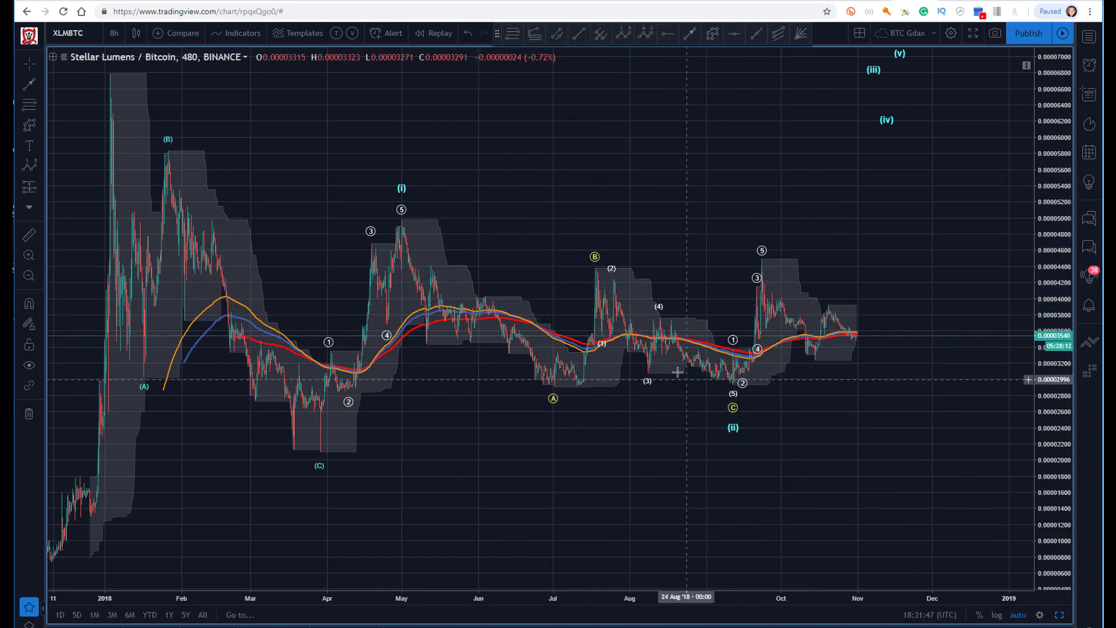
Step: Draw a Fibonacci retracement from about 0.00004243 down to about 0.00003080 near the wave (3) low, and move its upper anchor to the circled B high
click(516, 37)
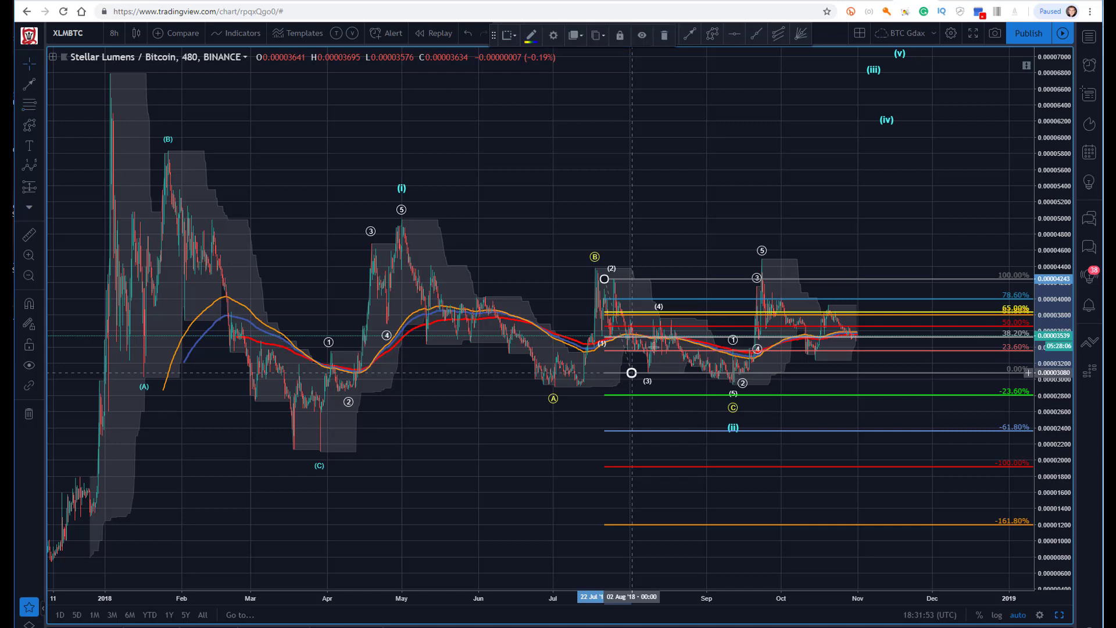
click(631, 372)
click(514, 260)
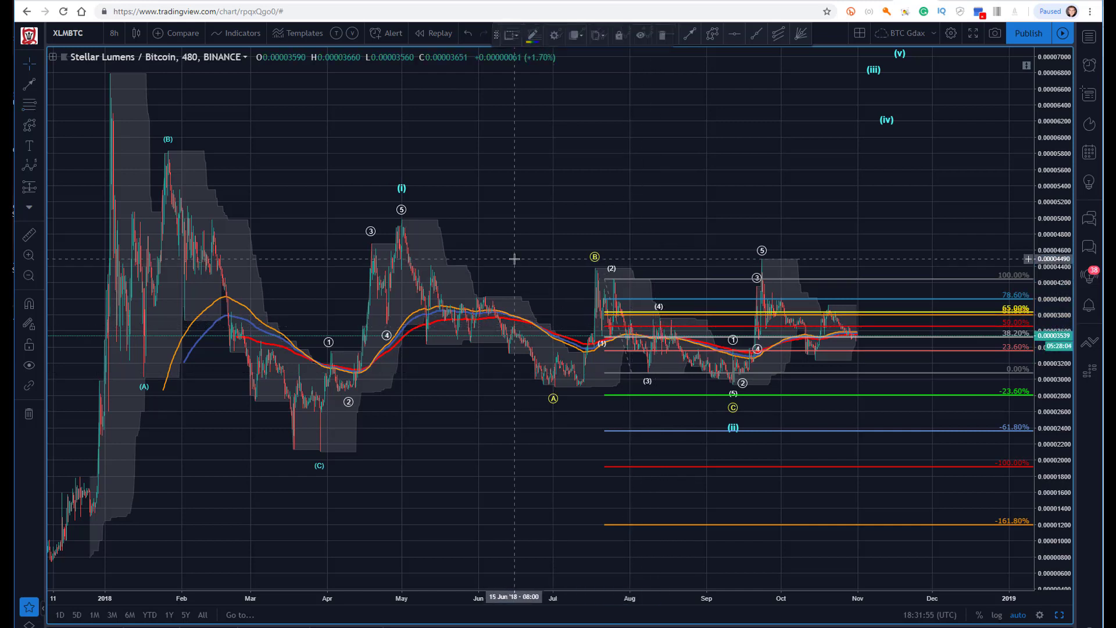
drag(605, 280, 590, 268)
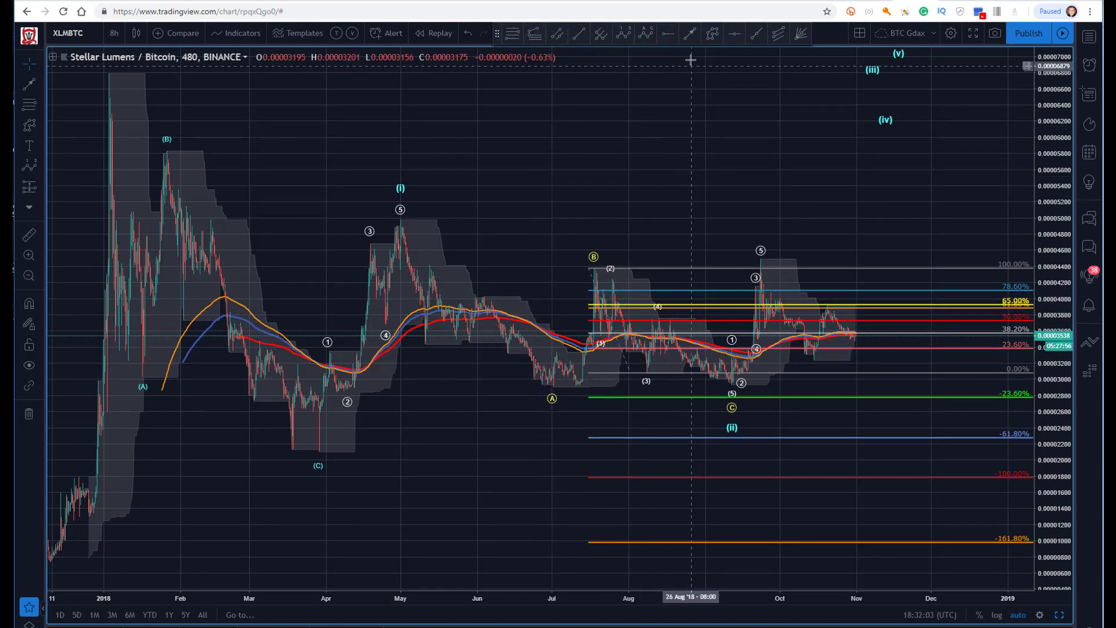
Step: Try a dashed arrow from the wave (4) high at about 0.00003729 down to the wave (5) low, and discard it
click(657, 320)
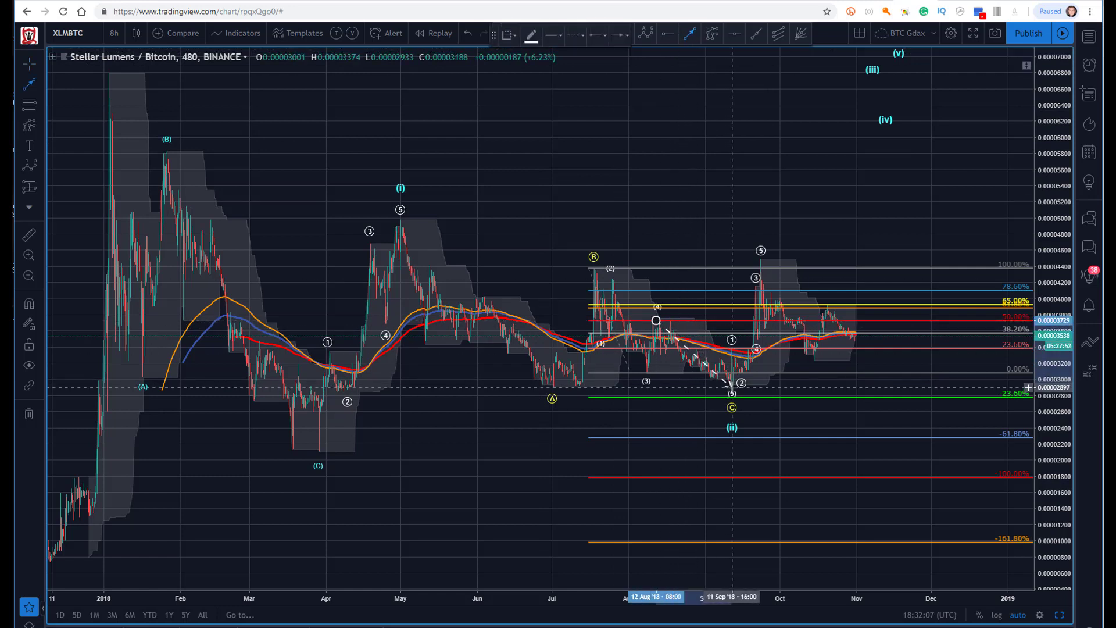
key(Escape)
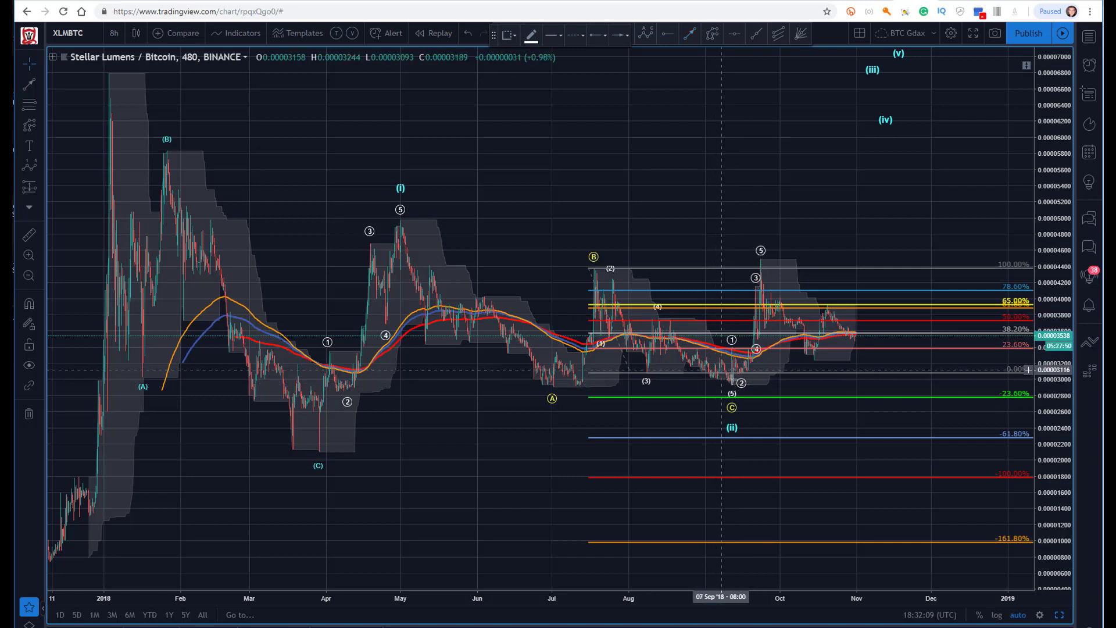
click(637, 162)
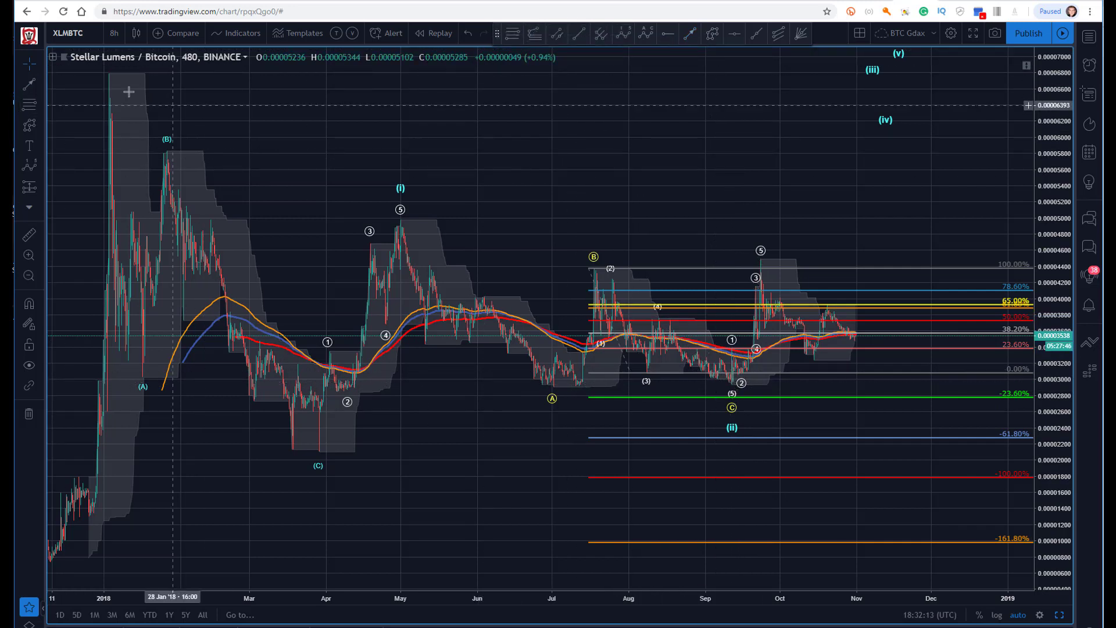
Step: Draw a rectangle zone along the lows from about 26 March to 30 October, between about 0.00002972 and 0.00002847
click(42, 107)
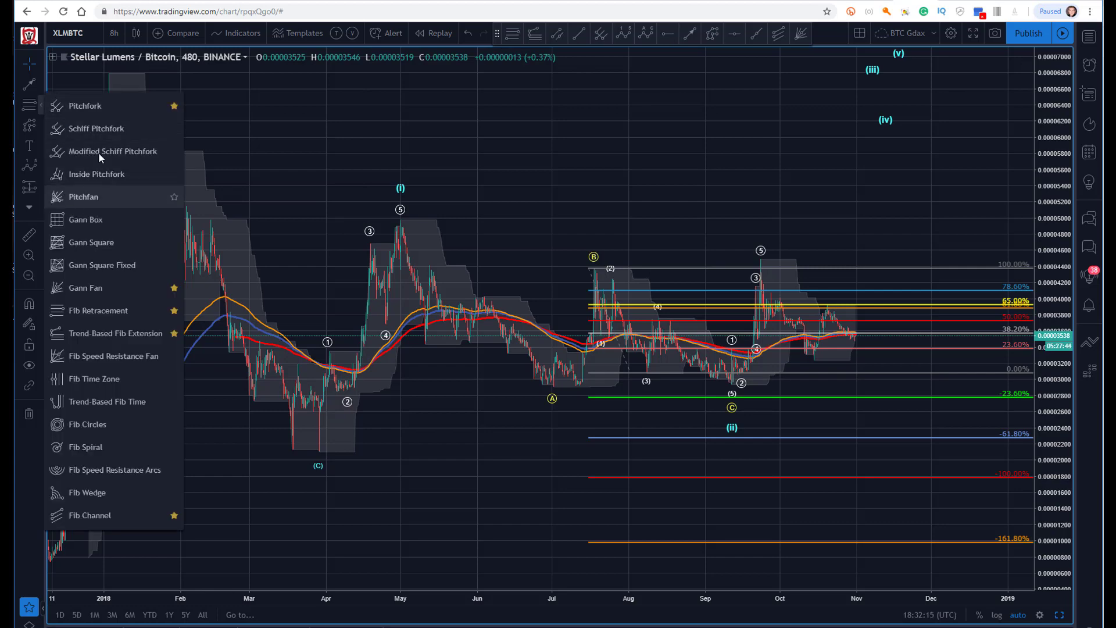
drag(218, 87, 208, 80)
click(42, 130)
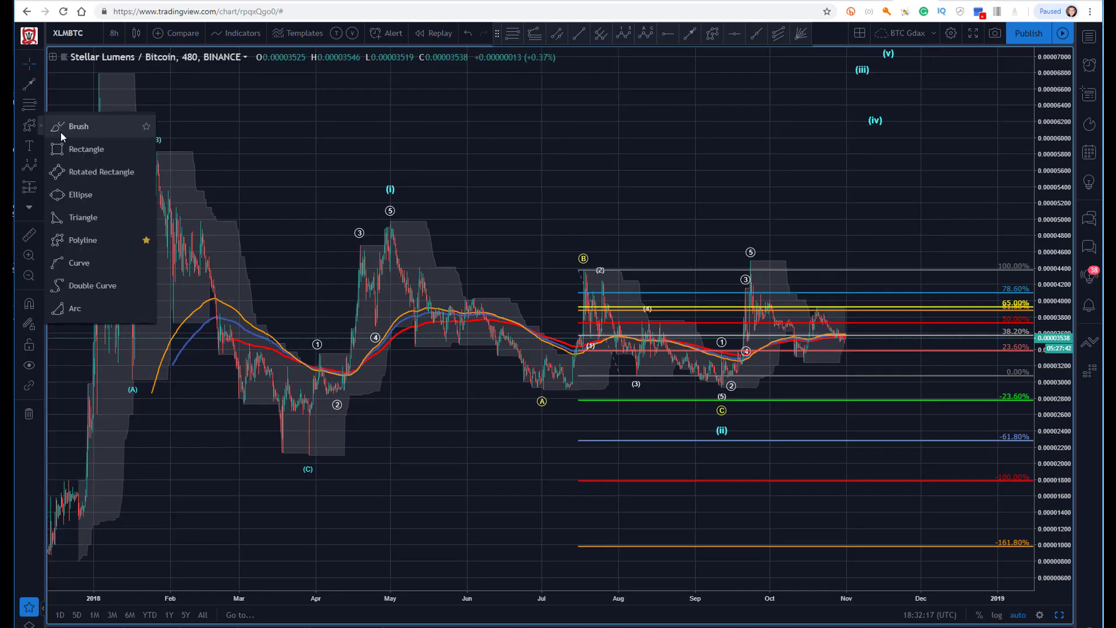
click(82, 147)
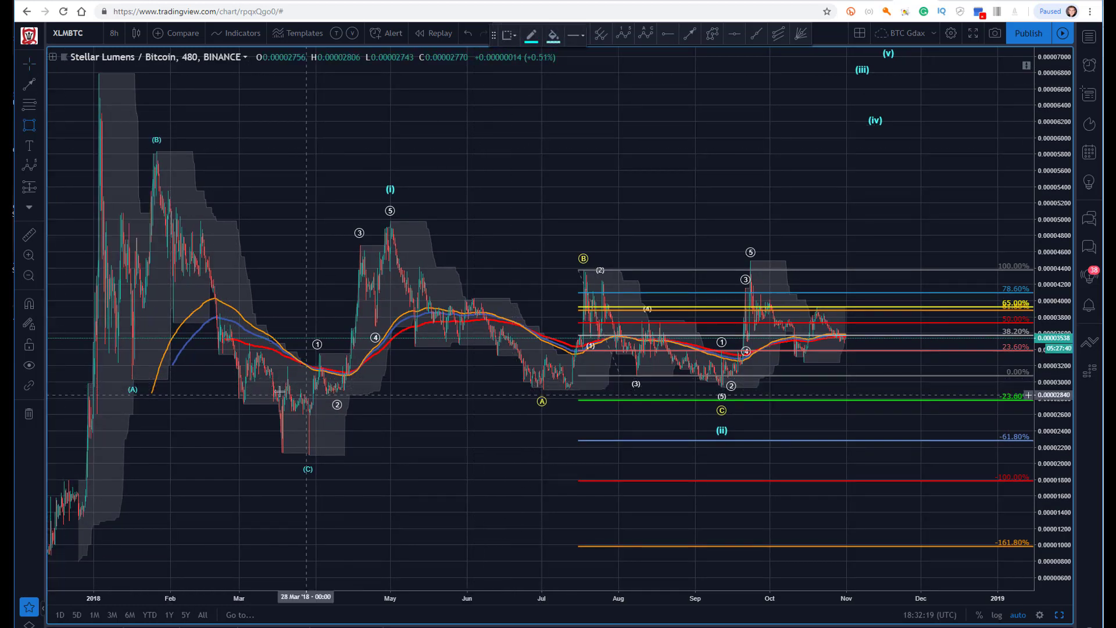
drag(294, 387, 805, 389)
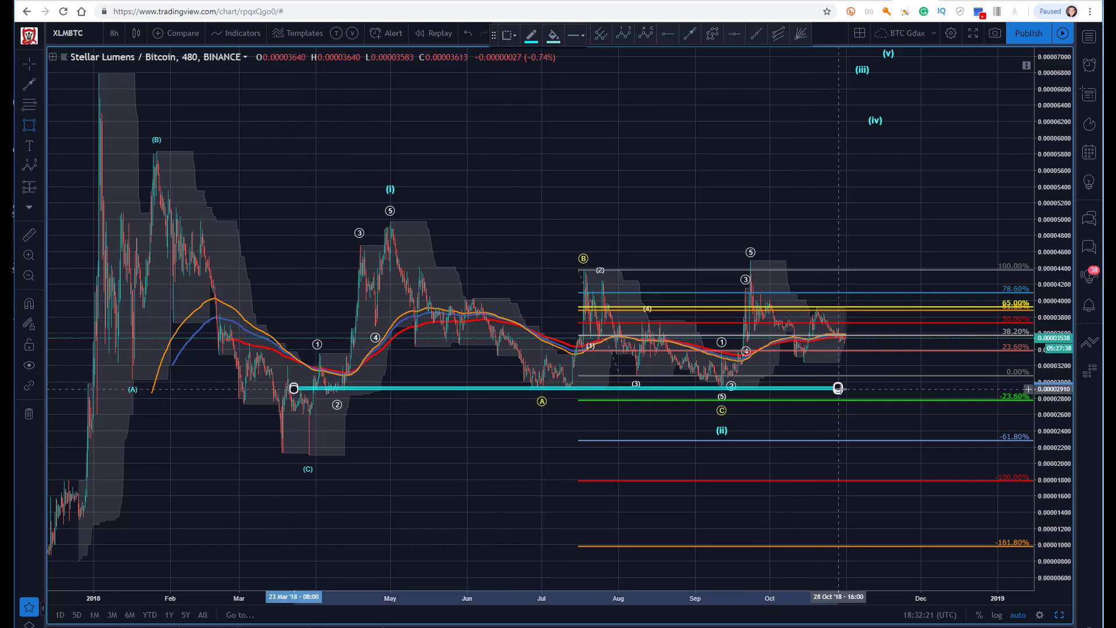
click(841, 388)
drag(294, 389, 301, 383)
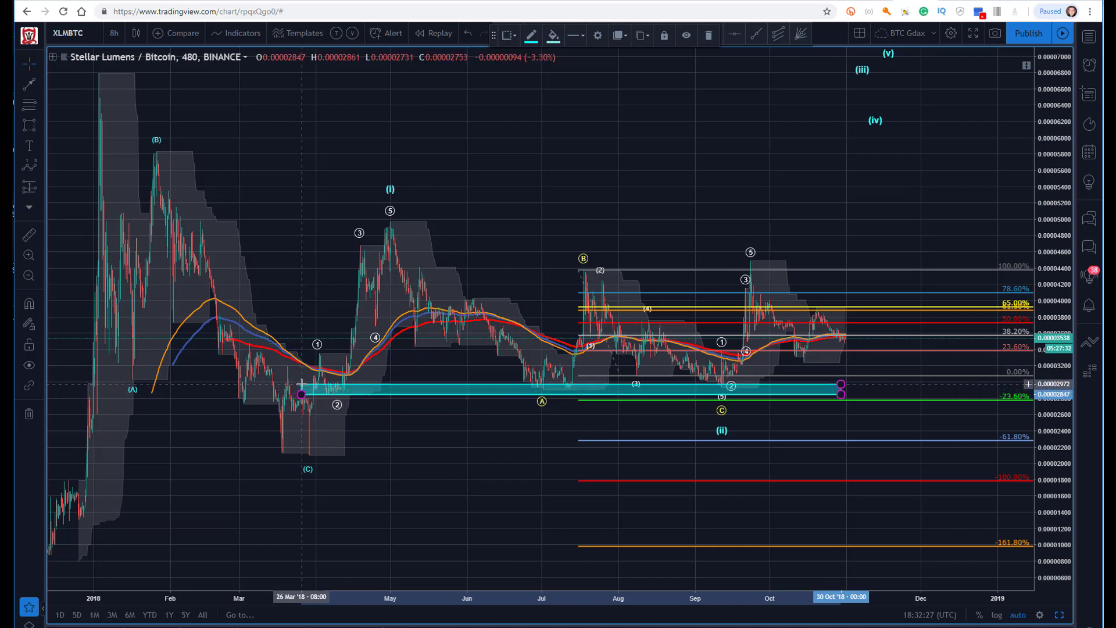
click(297, 178)
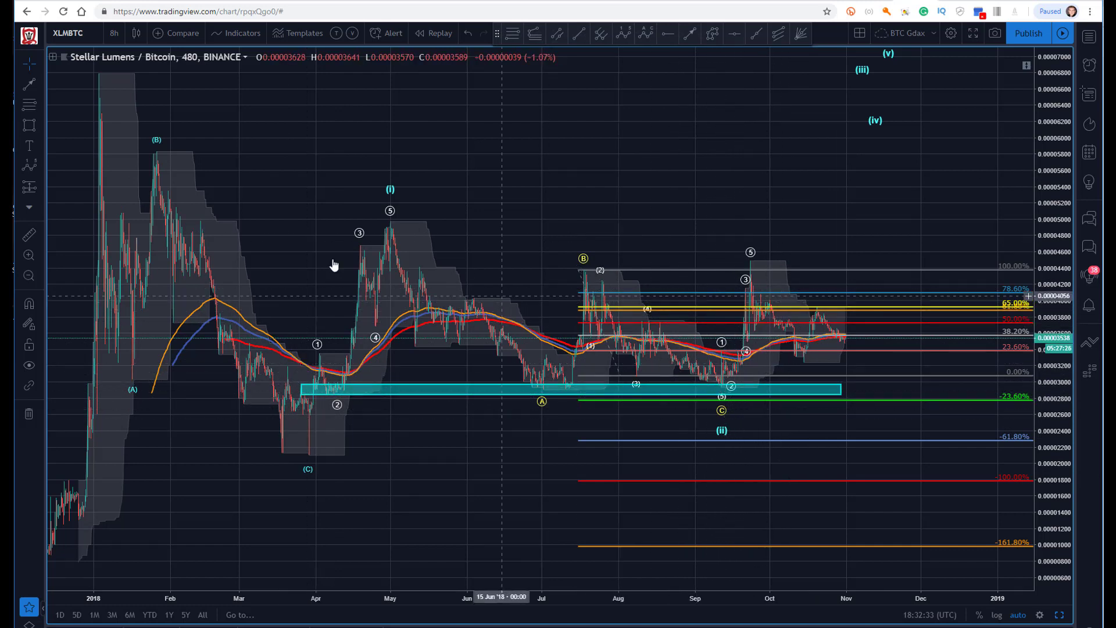
Step: Draw a rectangle zone along the highs between about 0.00004510 and 0.00004377, and extend the lower zone to about 29 December
click(29, 125)
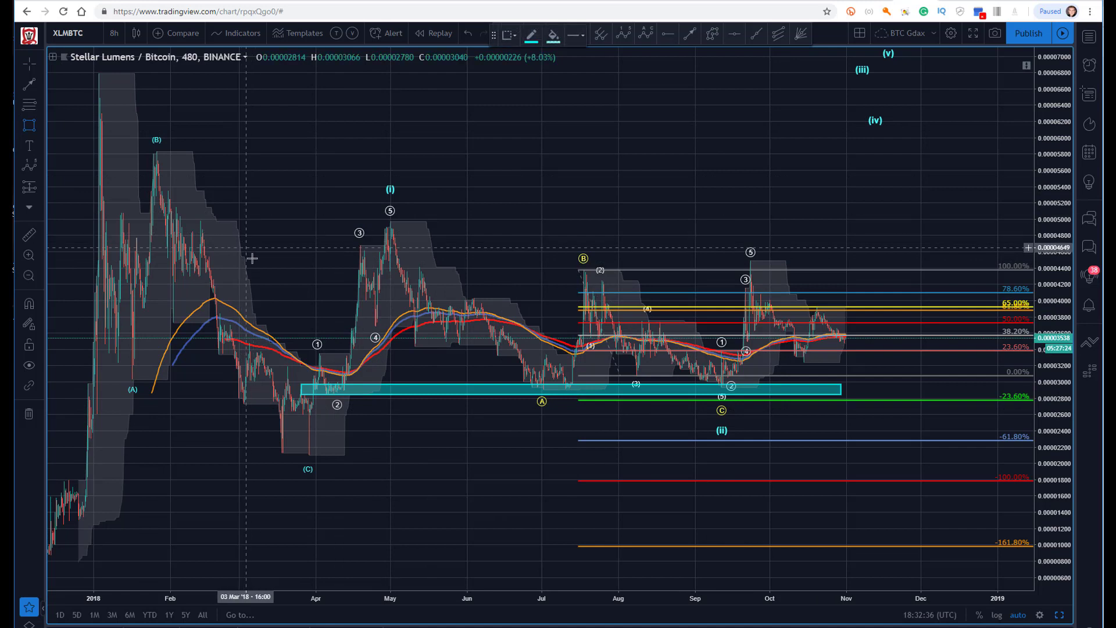
click(919, 259)
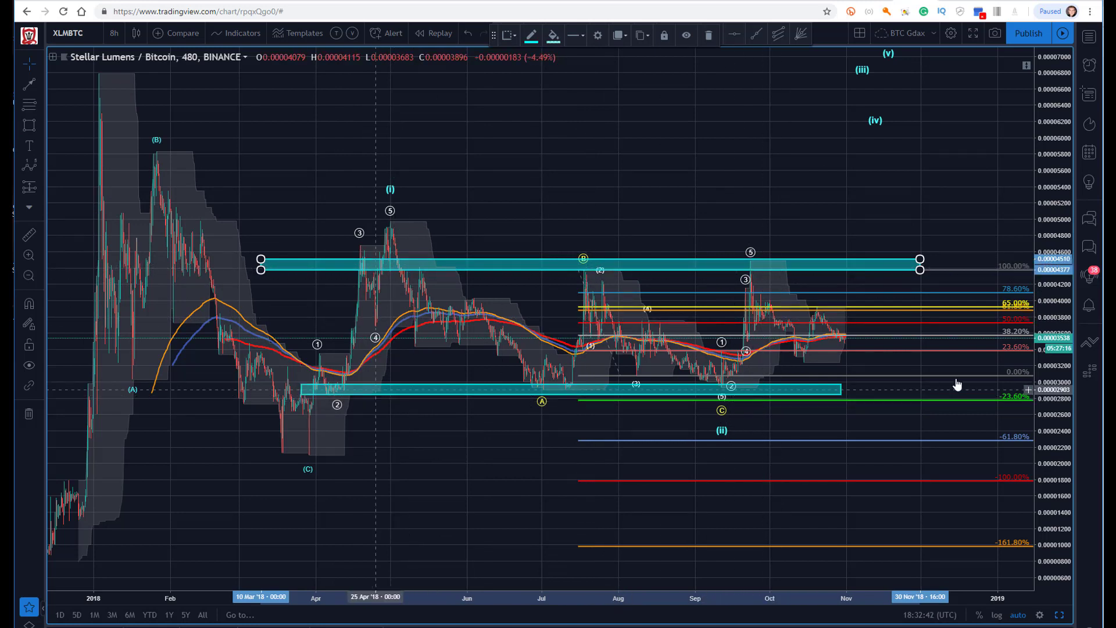
drag(840, 394, 992, 397)
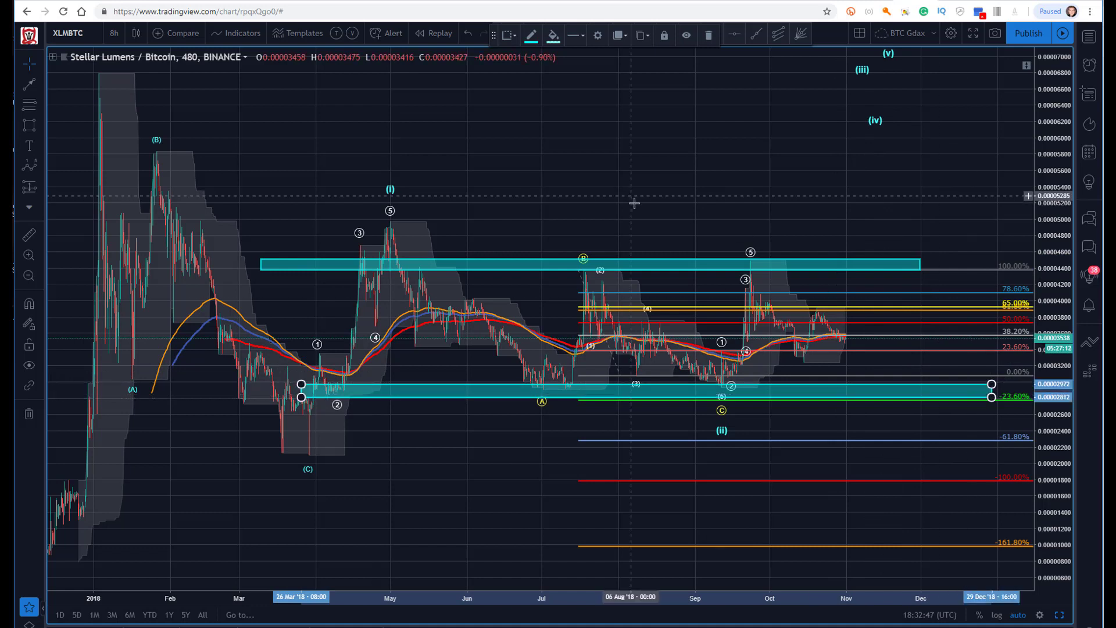
click(632, 202)
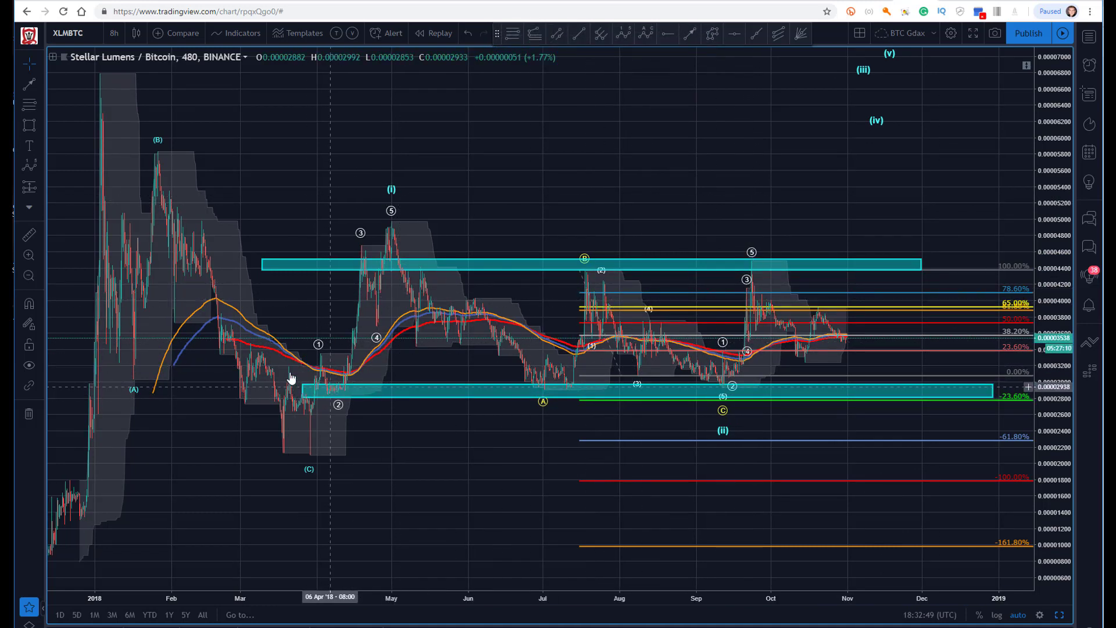
click(382, 366)
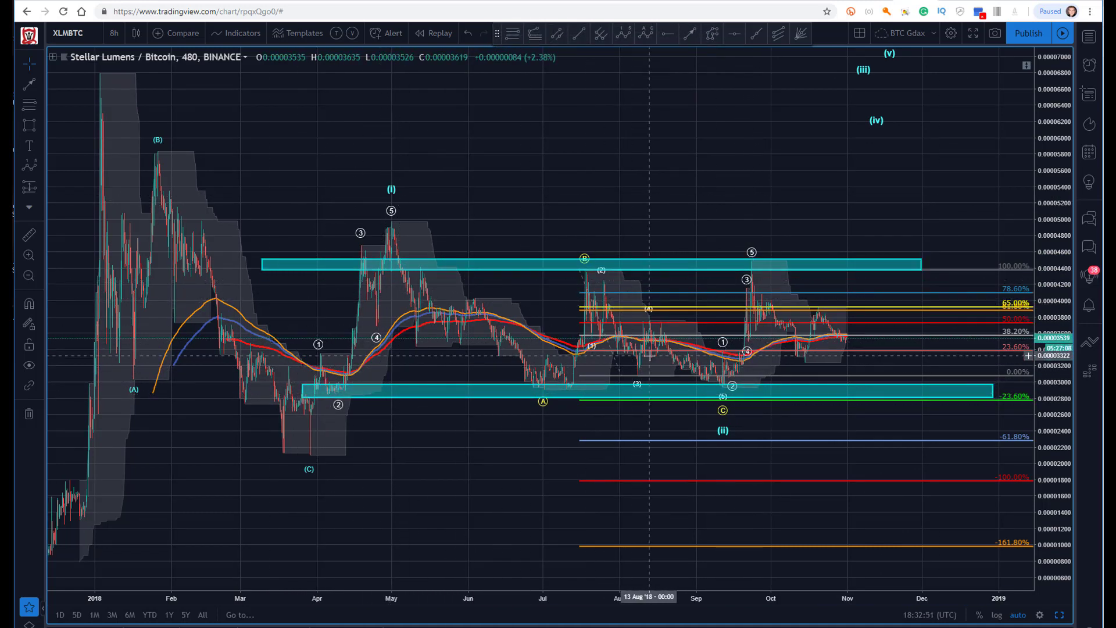
click(657, 398)
click(850, 335)
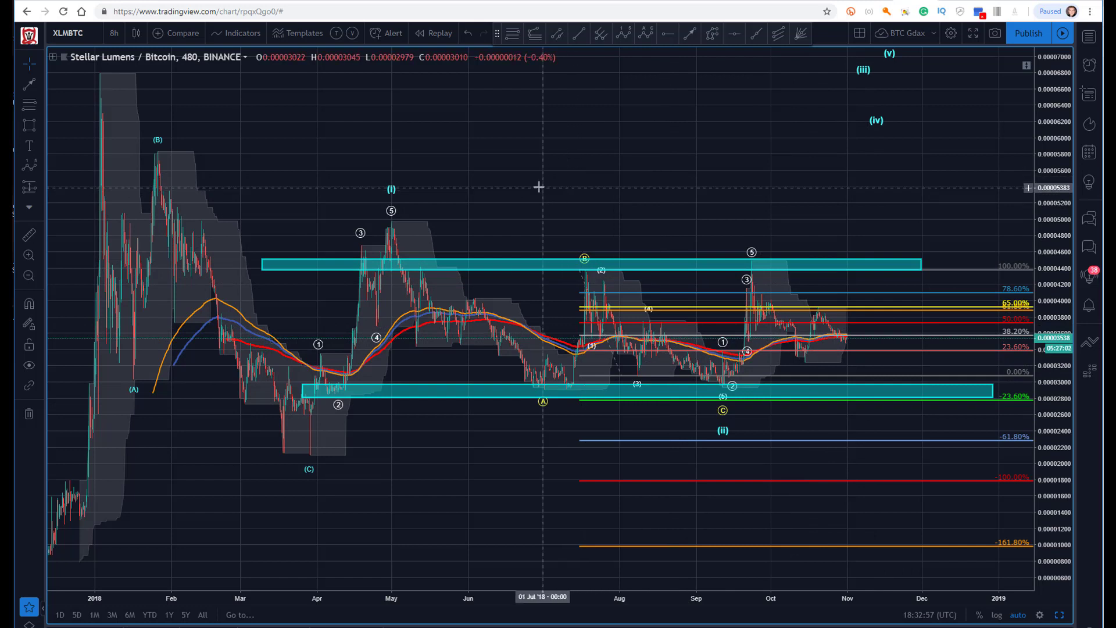
Step: Nudge the cyan wave (ii) marker slightly up to about 0.00002560, beneath the circled C low
click(723, 431)
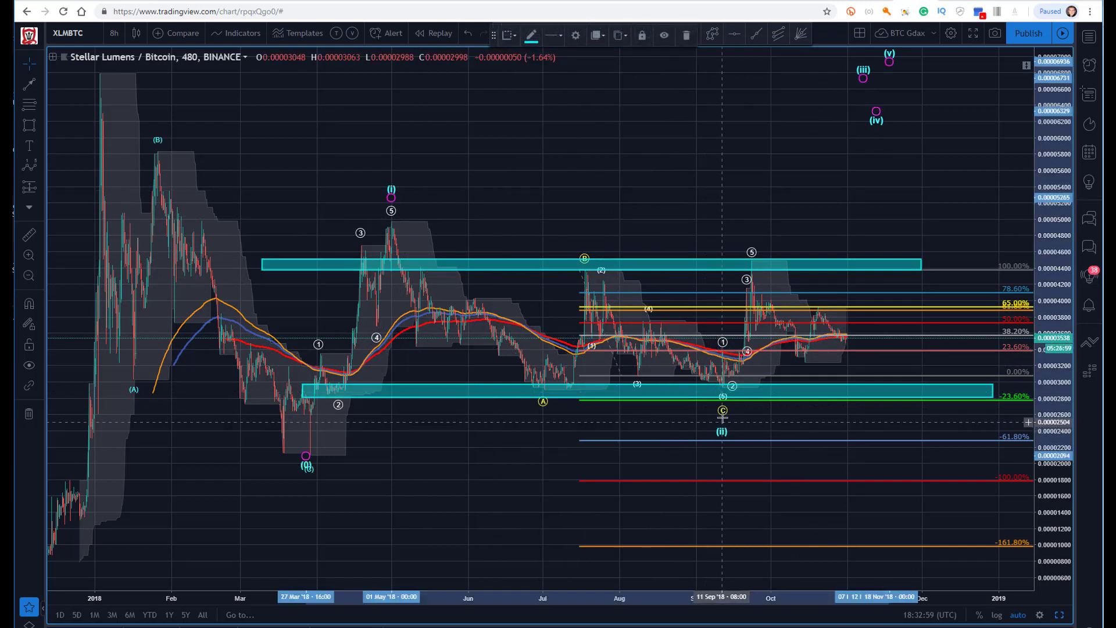
click(616, 138)
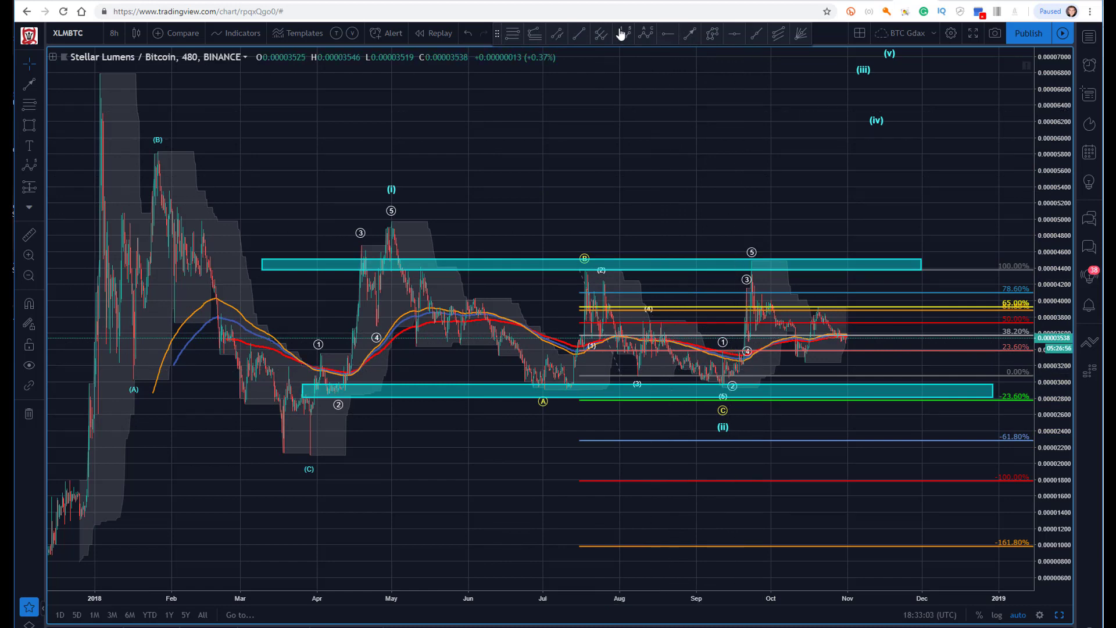
Step: Place a five-wave impulse count from the September low, with (1) and (2) on the following swing and (3)-(5) projected up to about 0.00006285
click(723, 391)
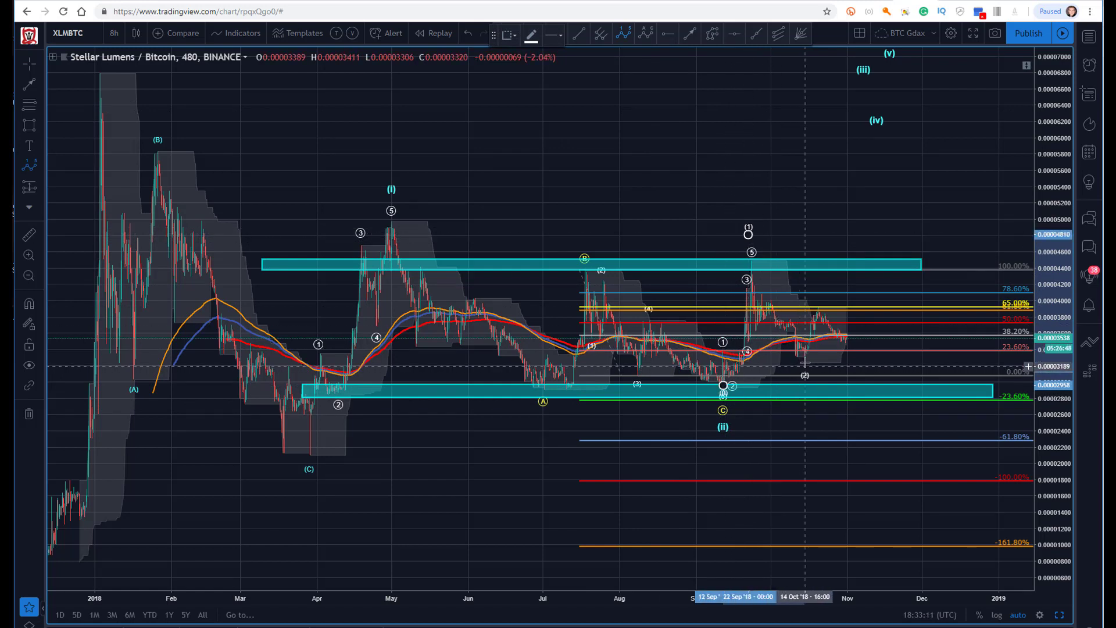
click(804, 365)
click(849, 161)
click(886, 181)
click(912, 114)
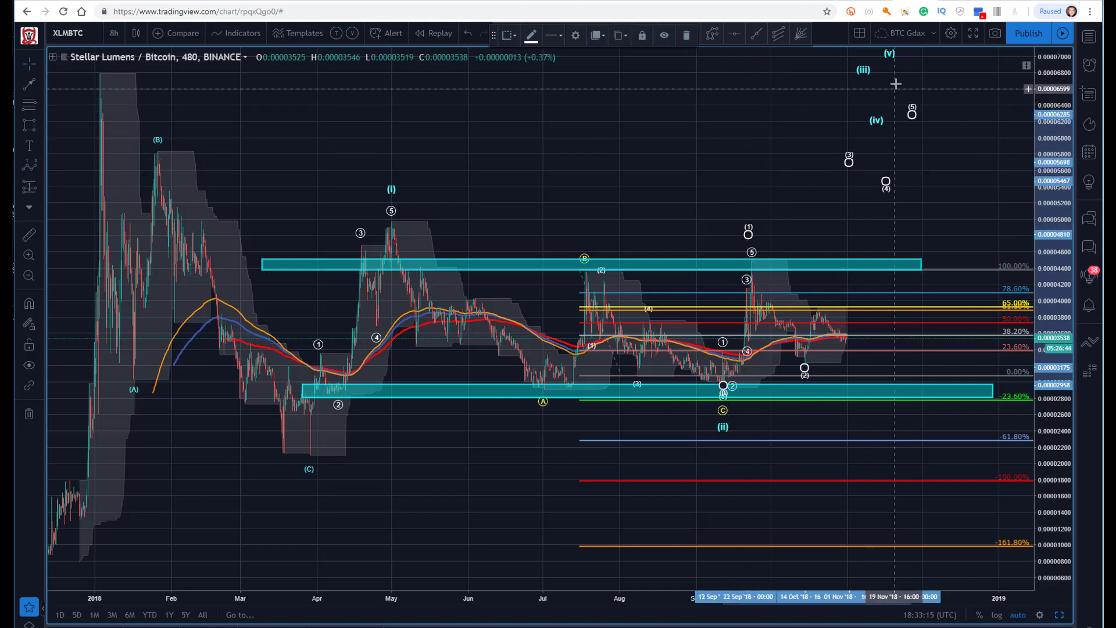
Step: Move the cyan wave (v) and (iv) markers out to late December and wave (iii) to late November at about 0.00006550
drag(890, 60, 997, 49)
mouse_move(876, 112)
mouse_down()
mouse_move(982, 126)
mouse_move(1000, 118)
mouse_up()
drag(873, 79, 908, 87)
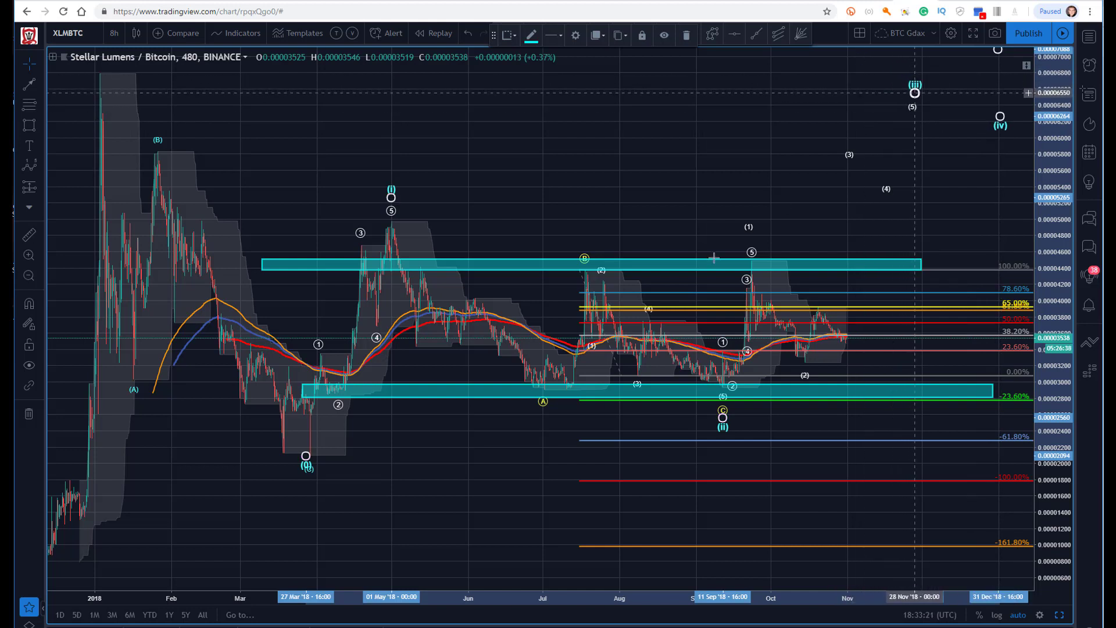
Step: Lower the new count's wave (1) marker to about 0.00004703 and color the white (1)-(5) count bright green
drag(628, 135, 503, 166)
drag(624, 209, 625, 219)
click(531, 35)
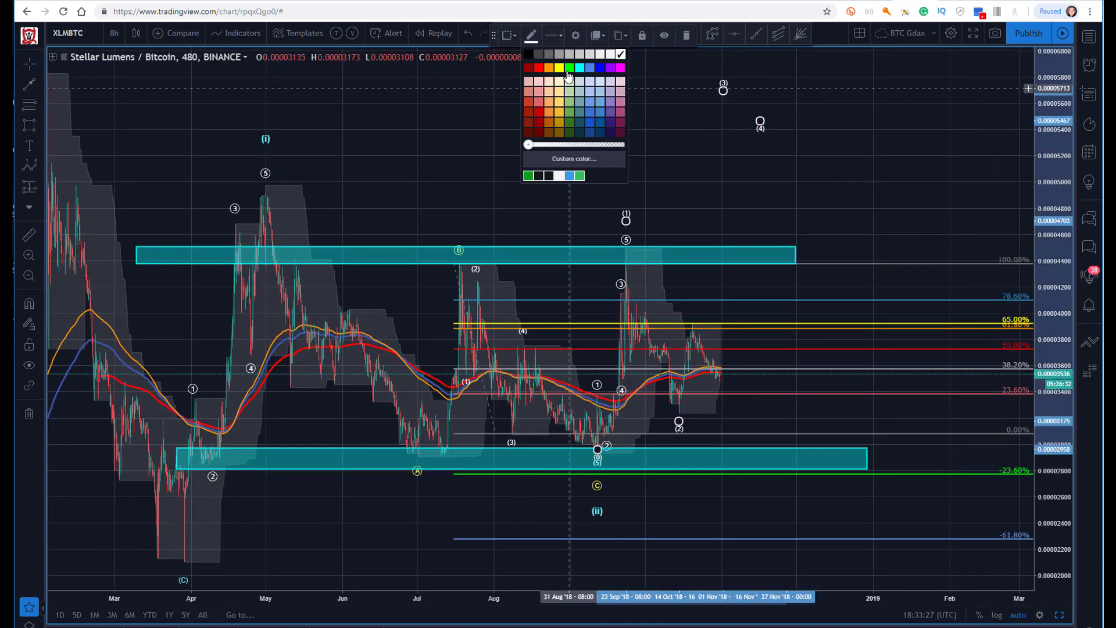
click(569, 68)
Step: Set the green wave count's degree to Subminuette
click(576, 35)
click(557, 308)
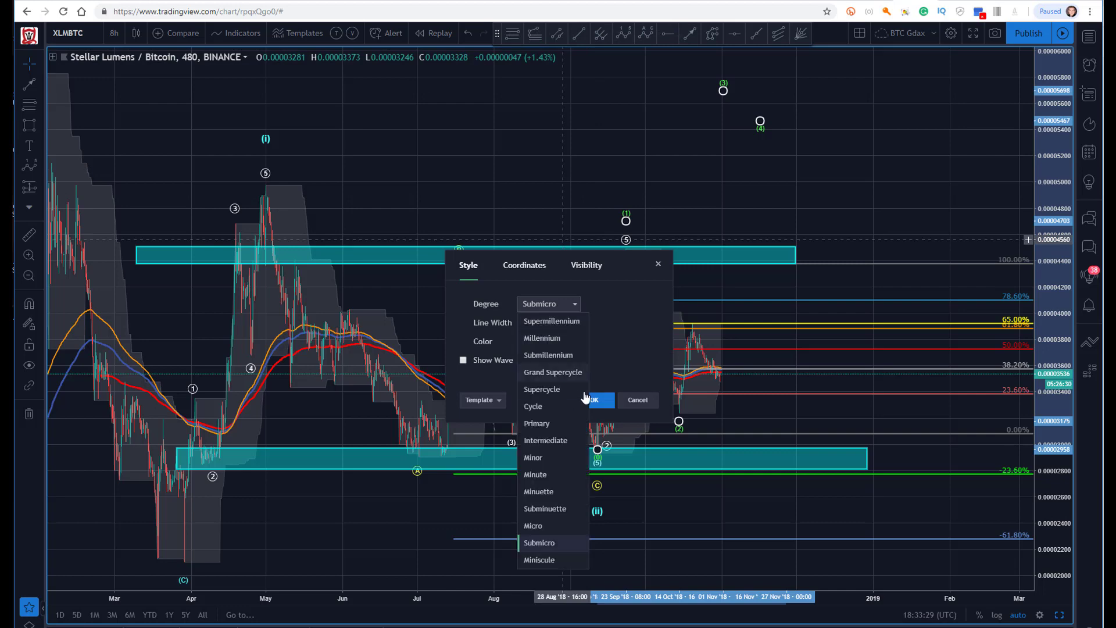
click(549, 509)
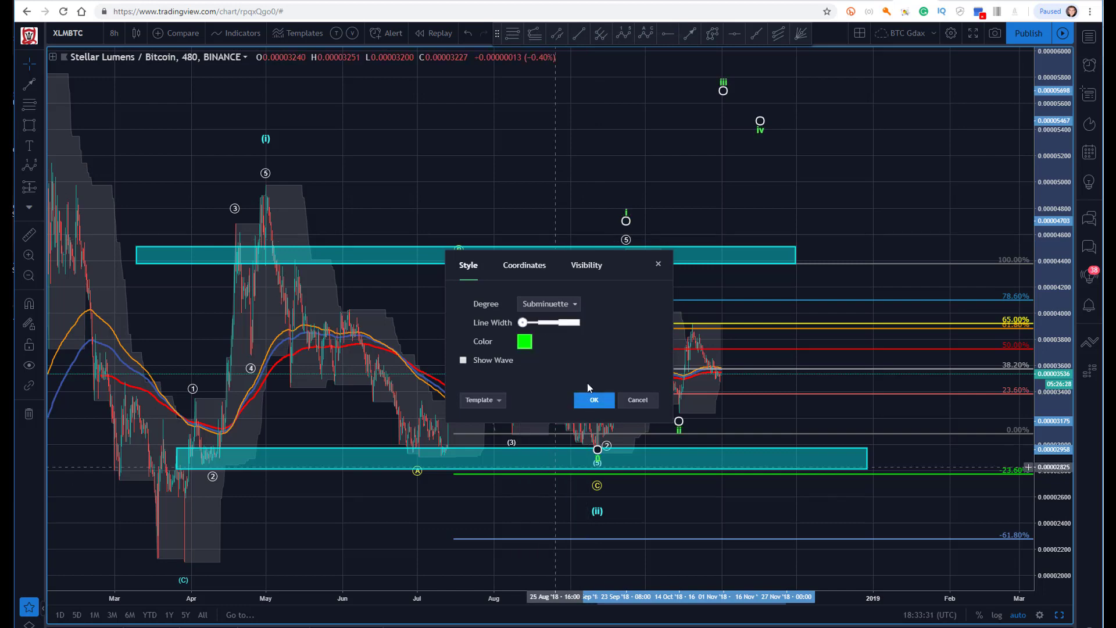
click(593, 400)
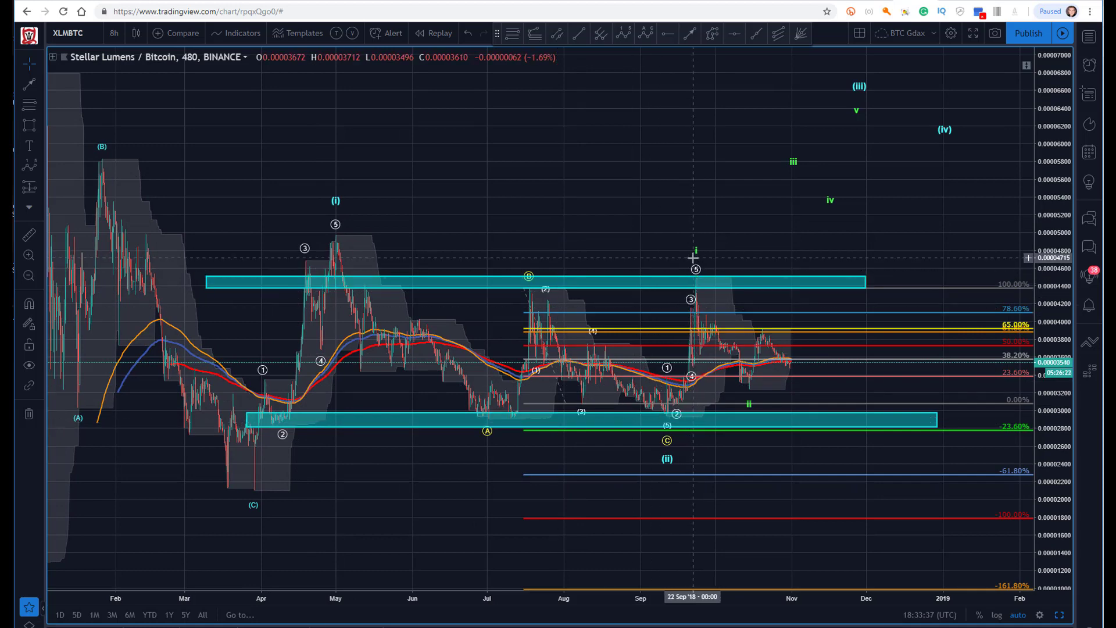
Step: Raise the cyan wave (iii) marker to about 0.00006660 and the green wave ii marker to about 0.00003237
drag(859, 85, 863, 85)
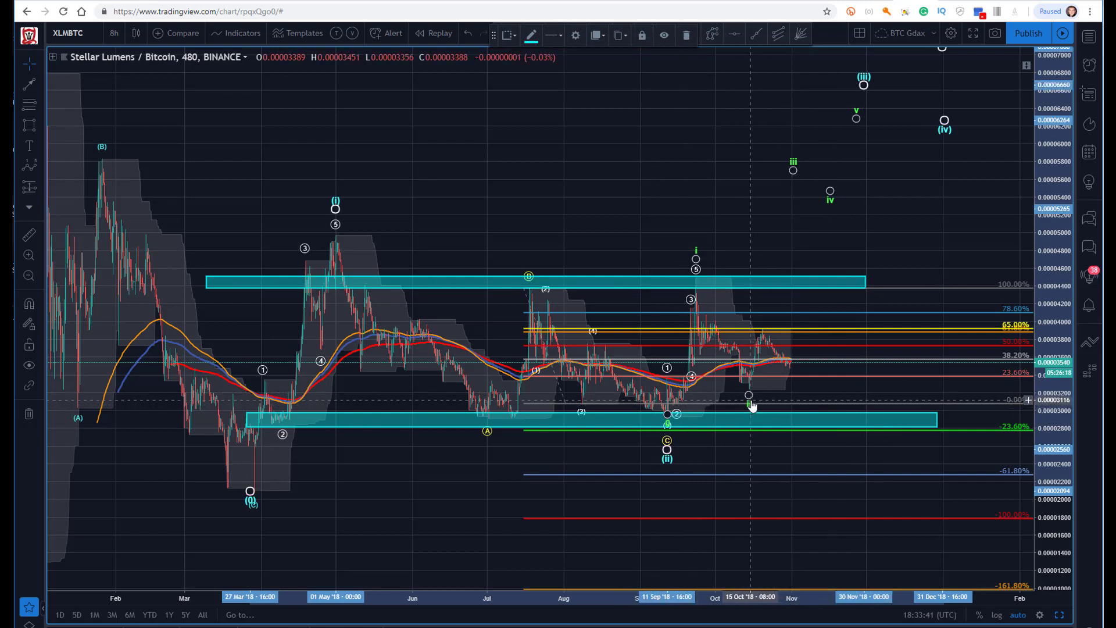
drag(751, 406, 749, 390)
click(660, 298)
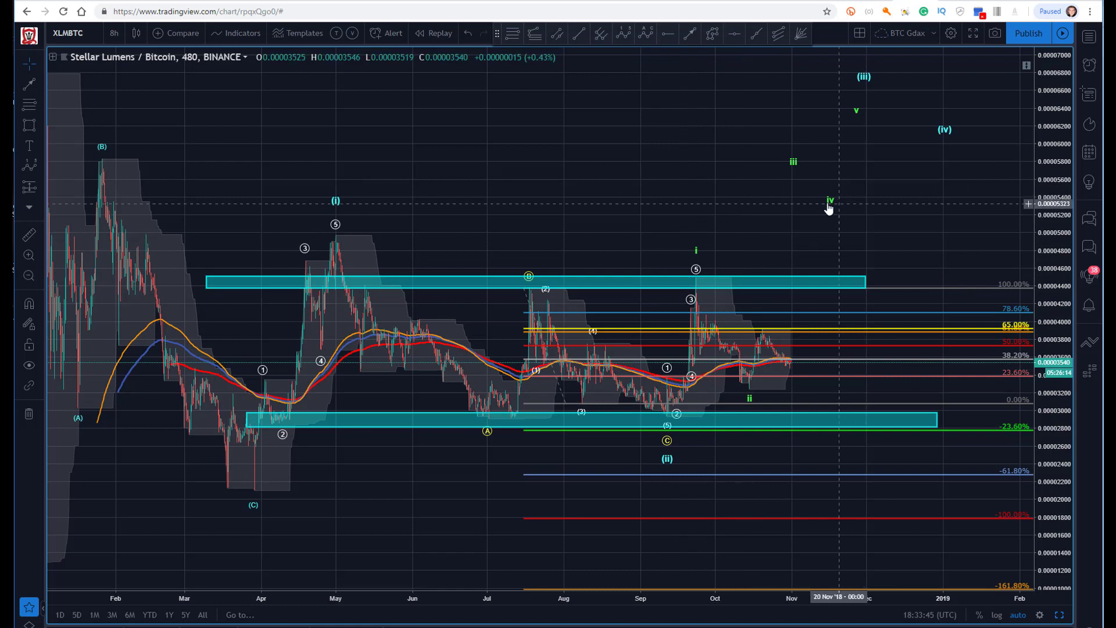
Step: Shift the green projection out in time: wave iii to about 21 November, iv to mid-December and v to late December near 0.00006525
drag(830, 192, 900, 185)
drag(856, 119, 933, 96)
drag(793, 173, 843, 173)
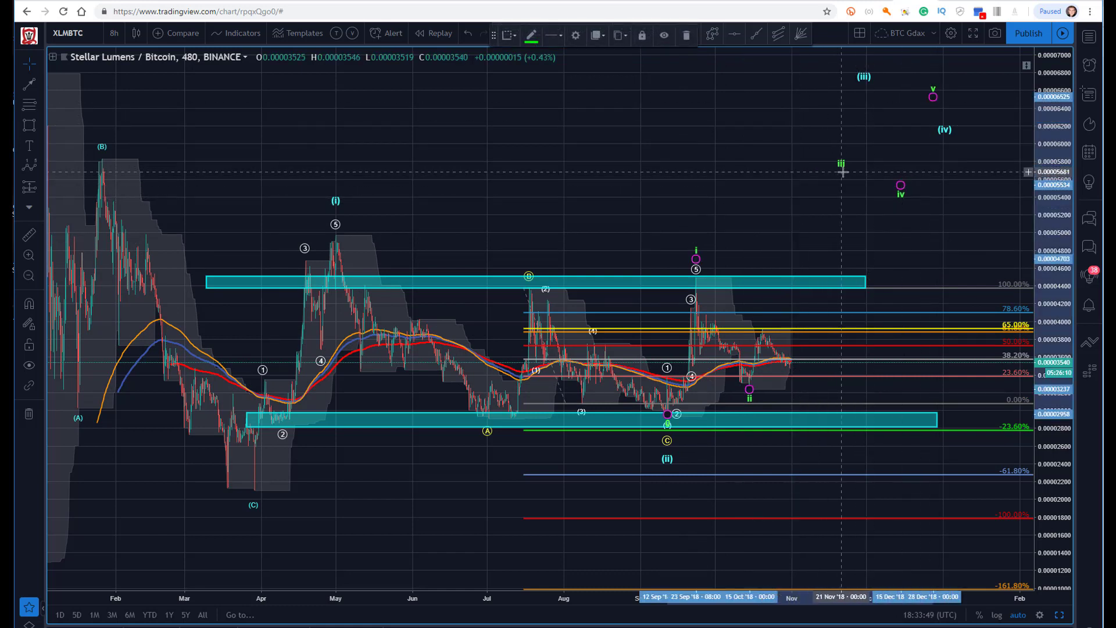
click(670, 152)
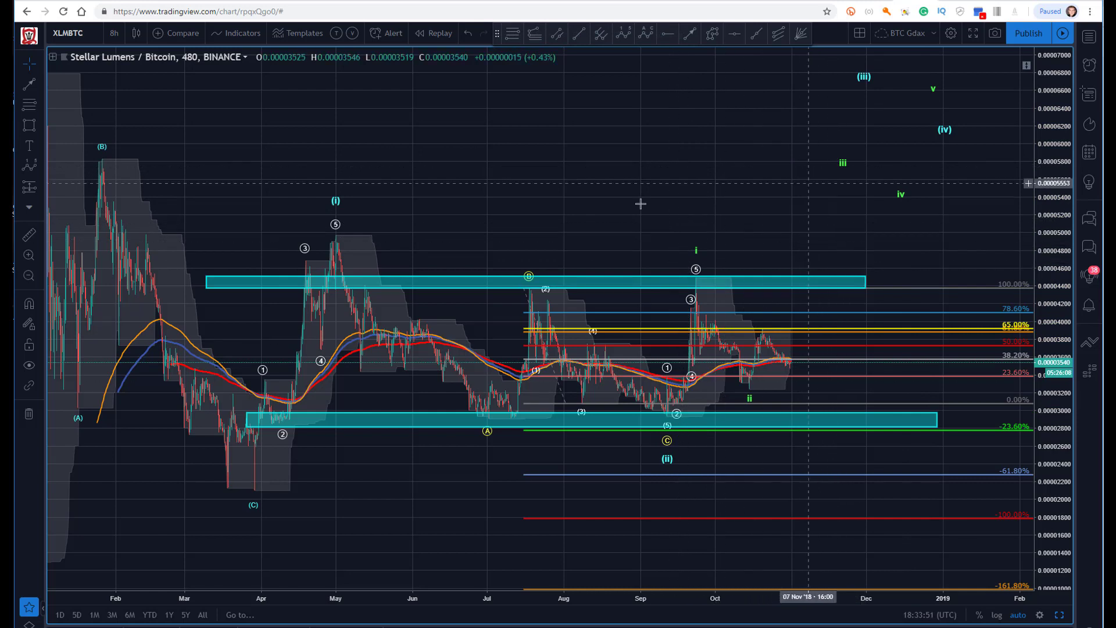
Step: Delete the Fibonacci retracement and both rectangle zones from the chart
click(785, 336)
key(Delete)
click(605, 282)
key(Delete)
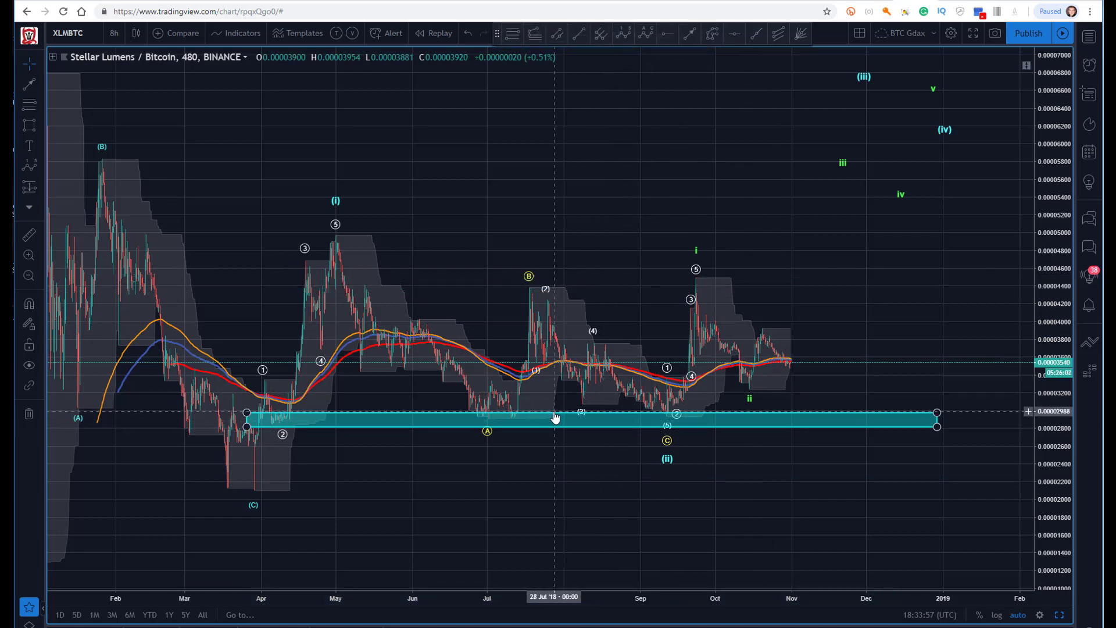
click(555, 417)
key(Delete)
Step: Draw a Fibonacci retracement from the September low at about 0.00002936 up to the circled 5 high at about 0.00004485
click(512, 35)
click(668, 415)
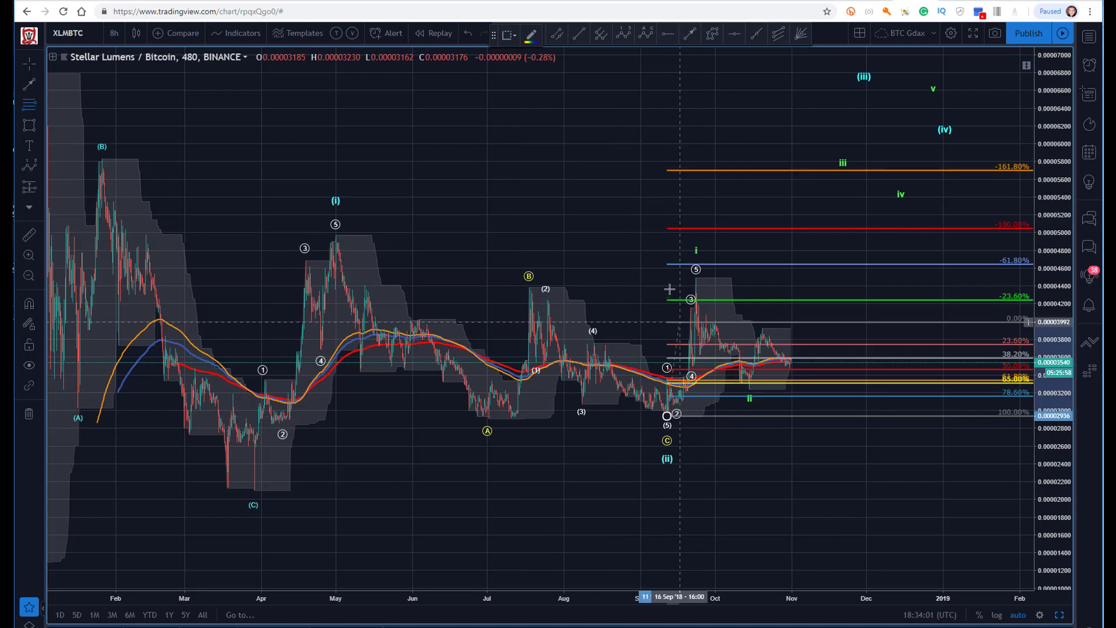
click(676, 278)
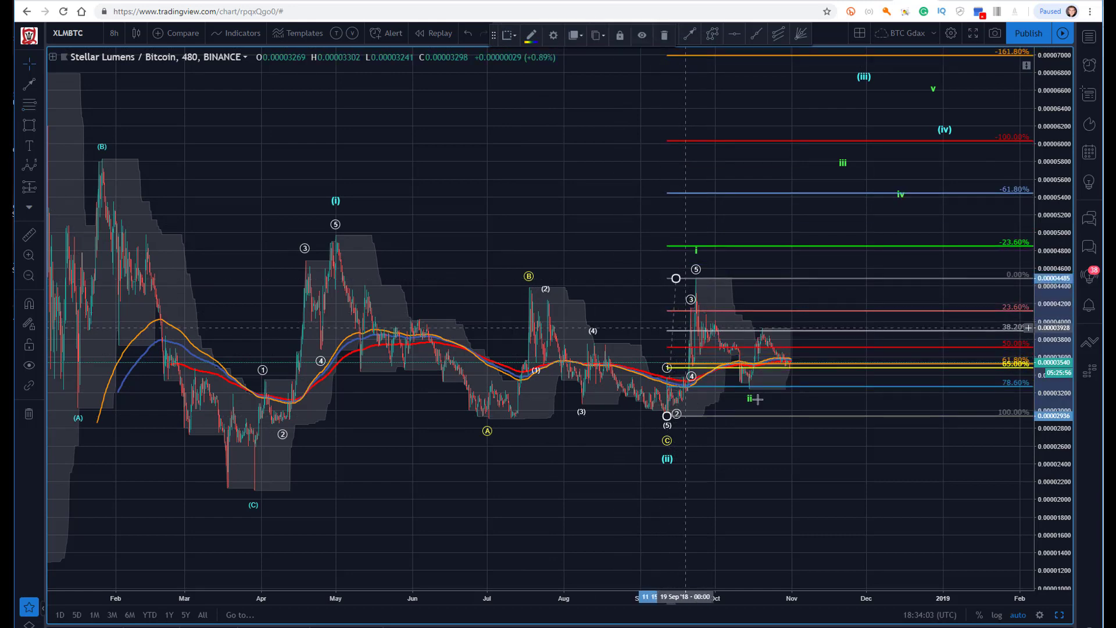
Step: Nudge the green wave ii marker down to about 0.00003212, just beneath the October low
click(750, 397)
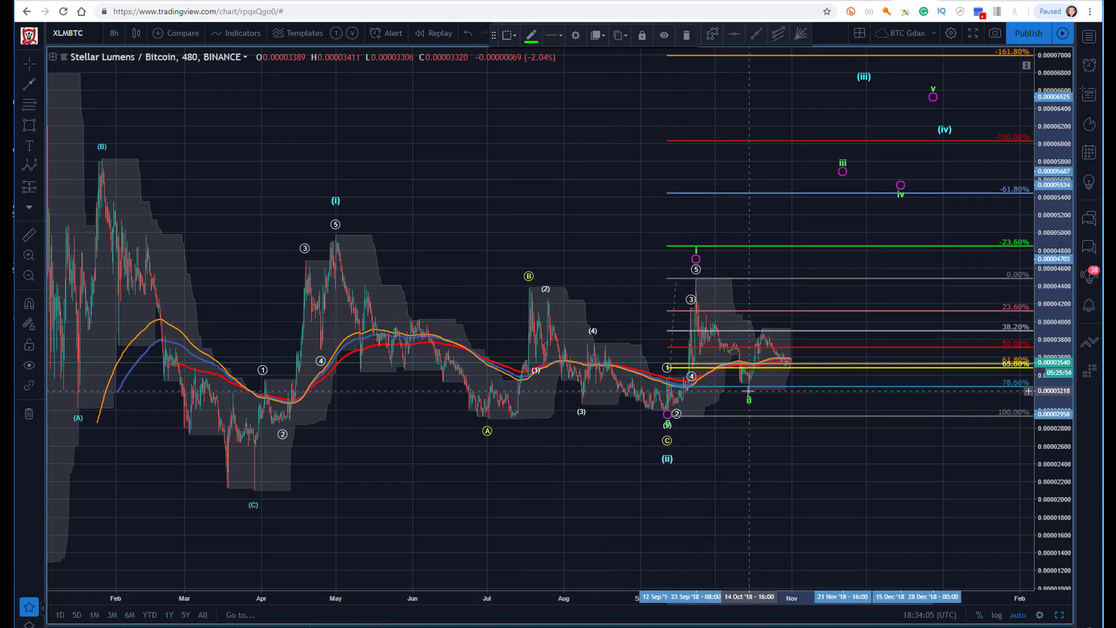
click(625, 231)
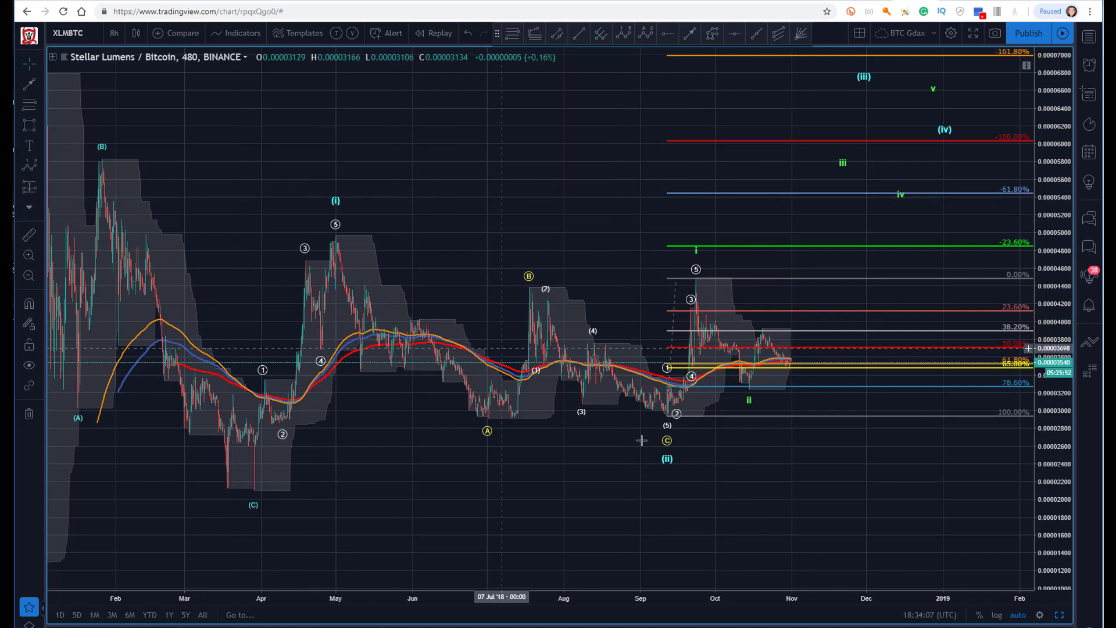
click(748, 395)
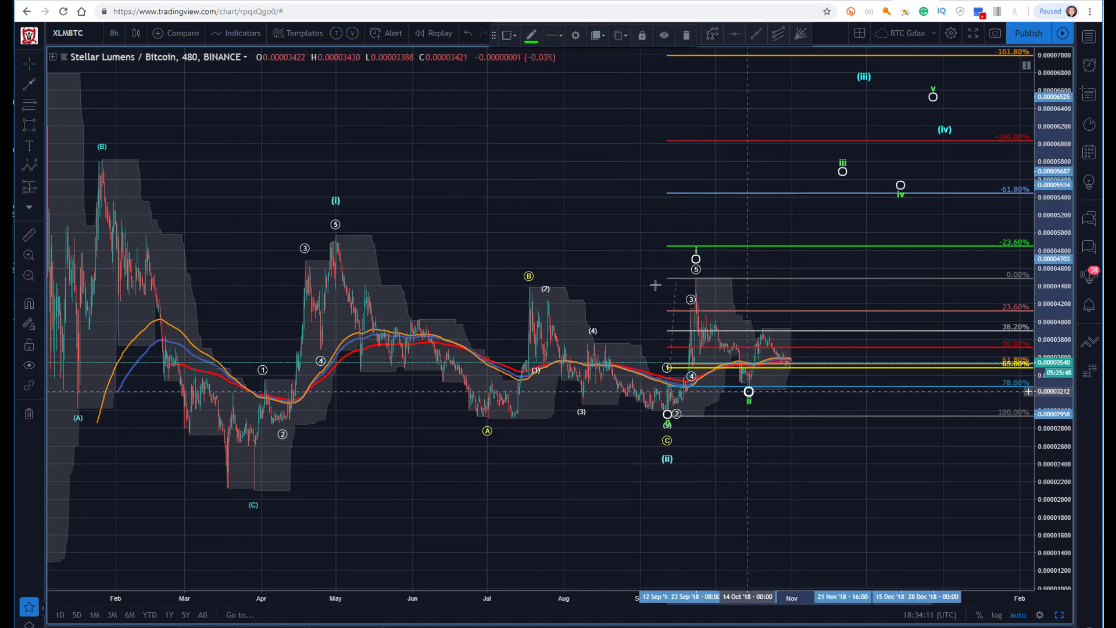
Step: Draw a five-wave impulse count from the mid-October low near 0.00003262, ending around 26 November near 0.00005418
drag(655, 285, 651, 284)
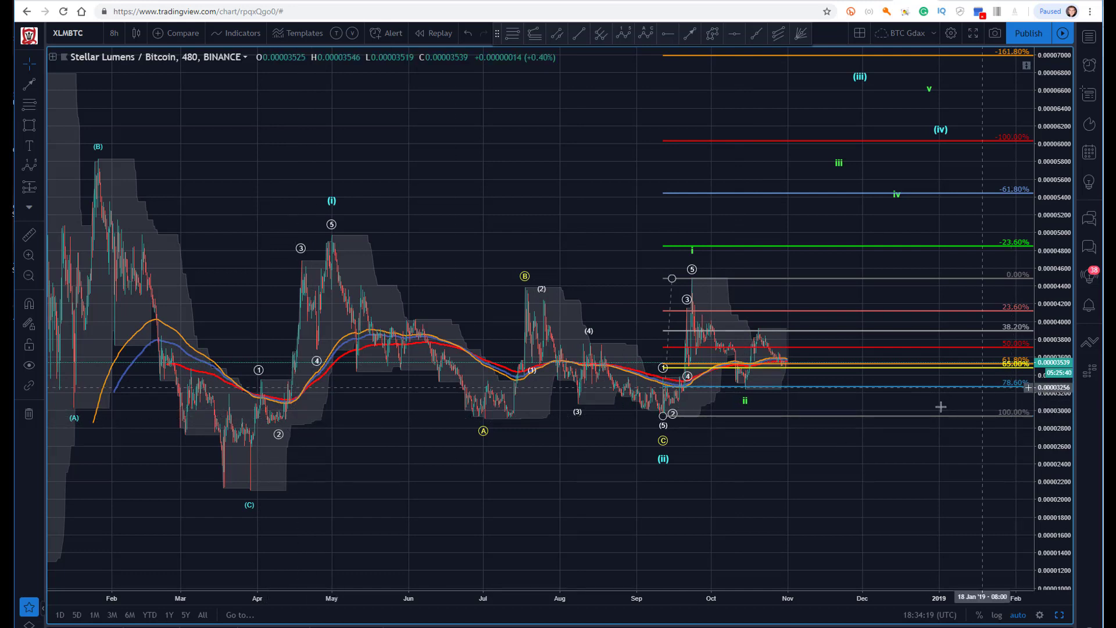
drag(535, 157, 522, 150)
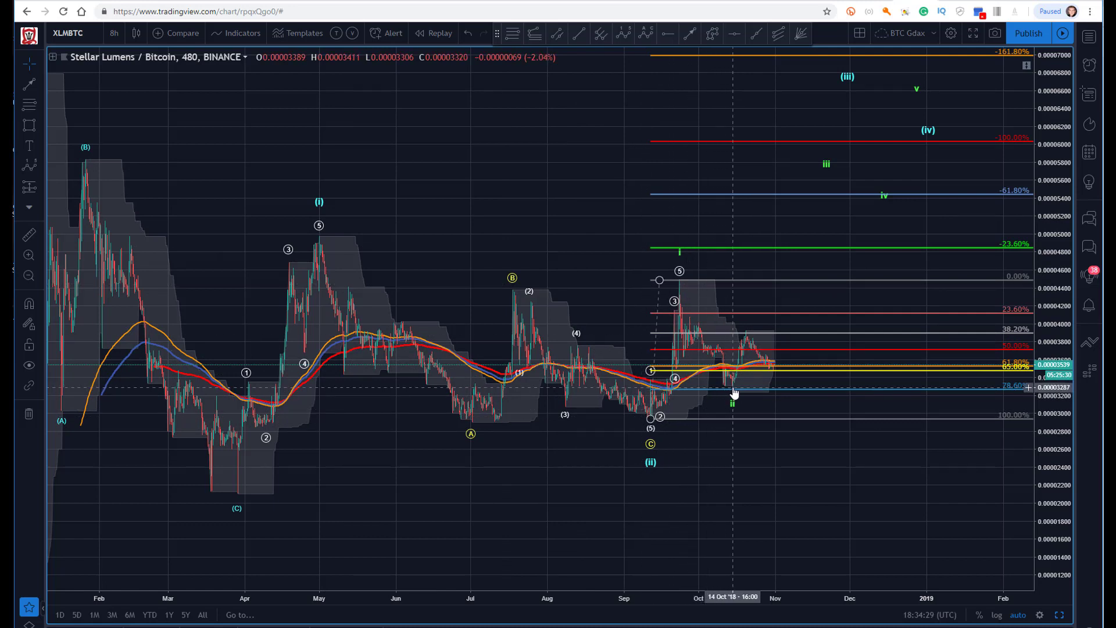
click(622, 35)
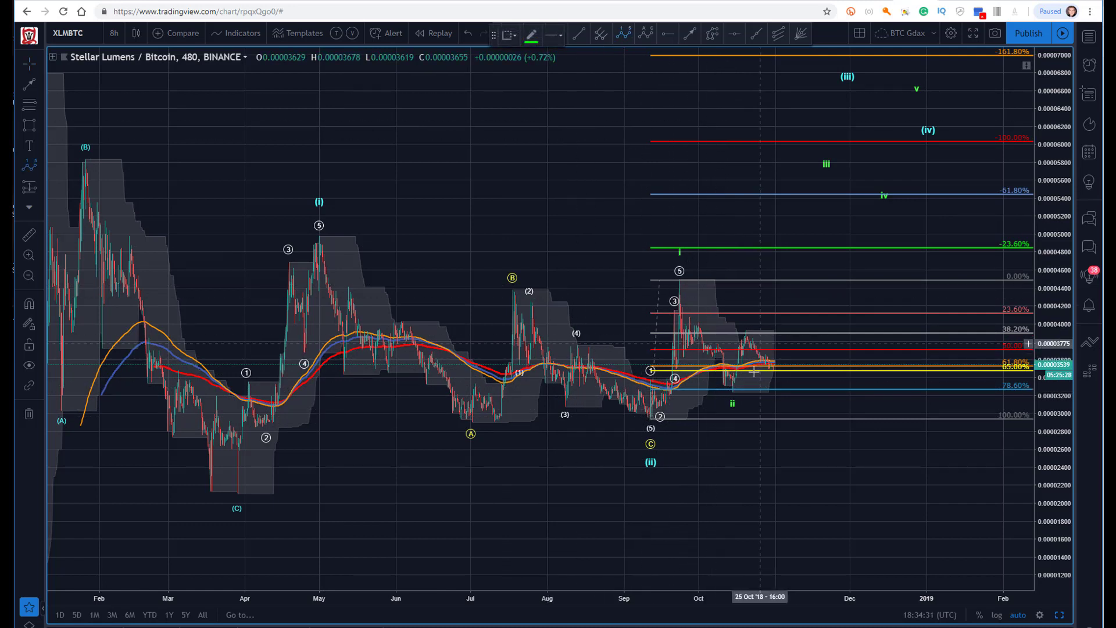
click(732, 389)
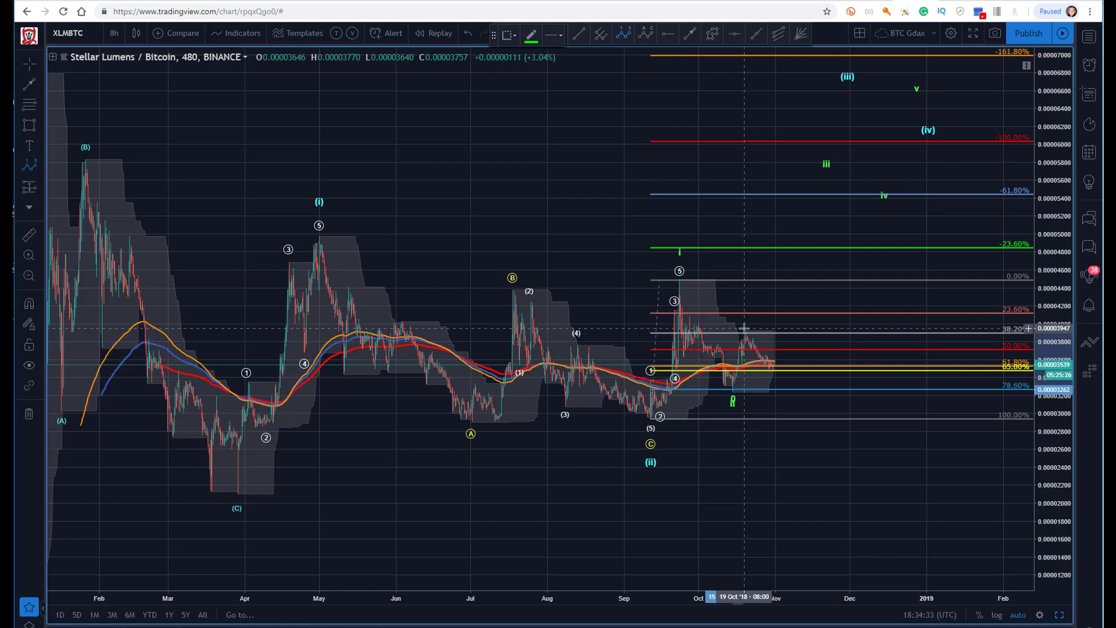
click(773, 372)
click(803, 250)
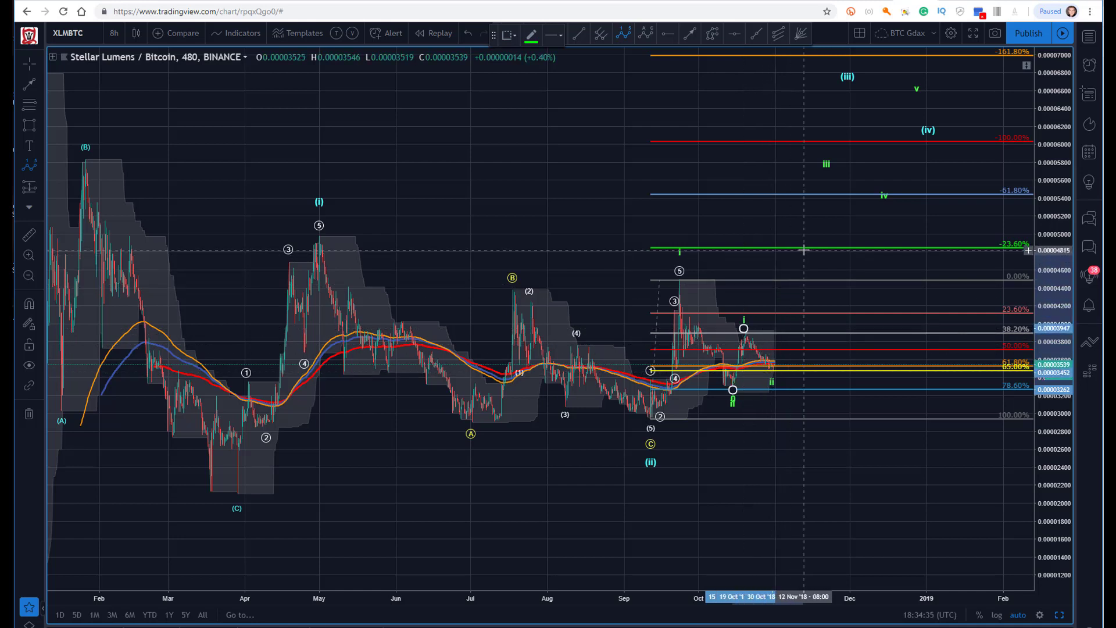
double_click(838, 196)
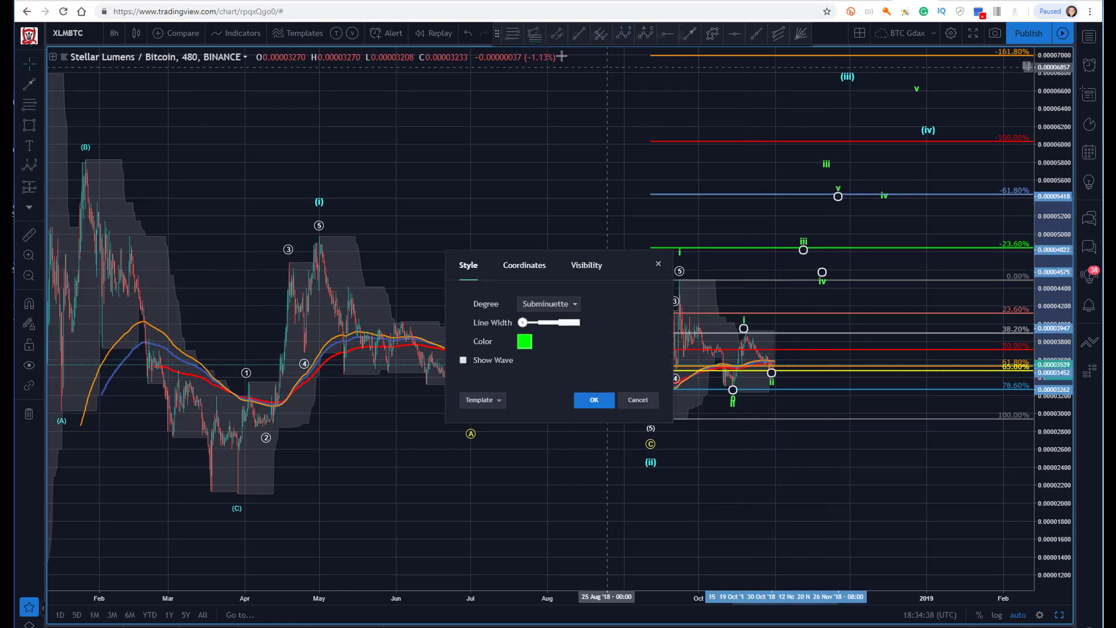
Step: Set the new impulse count's degree to Submicro and its colour to cyan
click(547, 304)
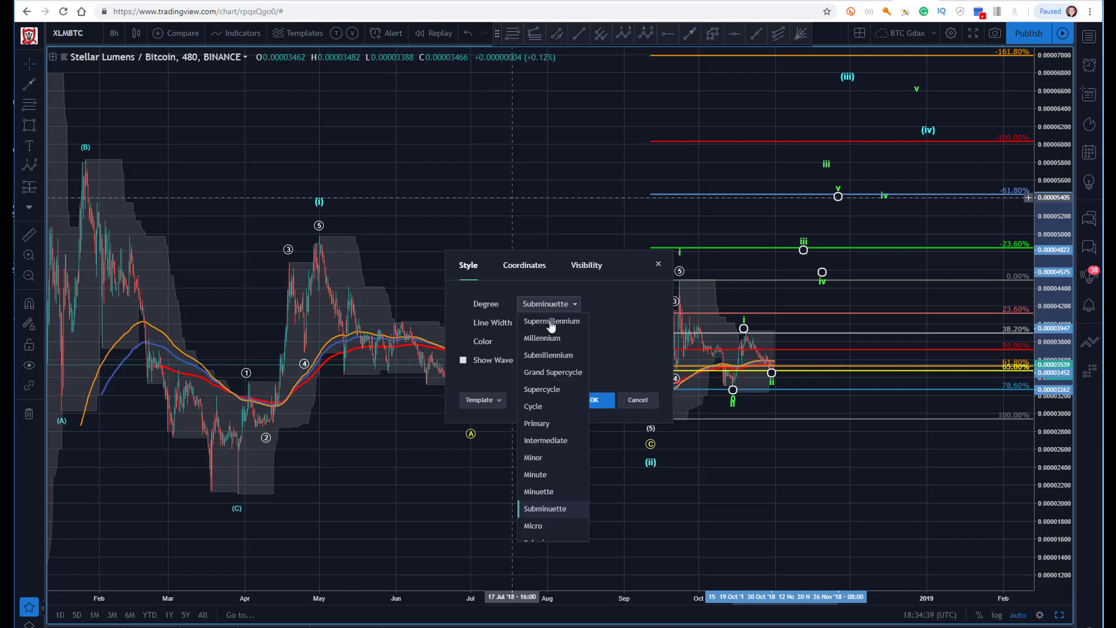
click(532, 544)
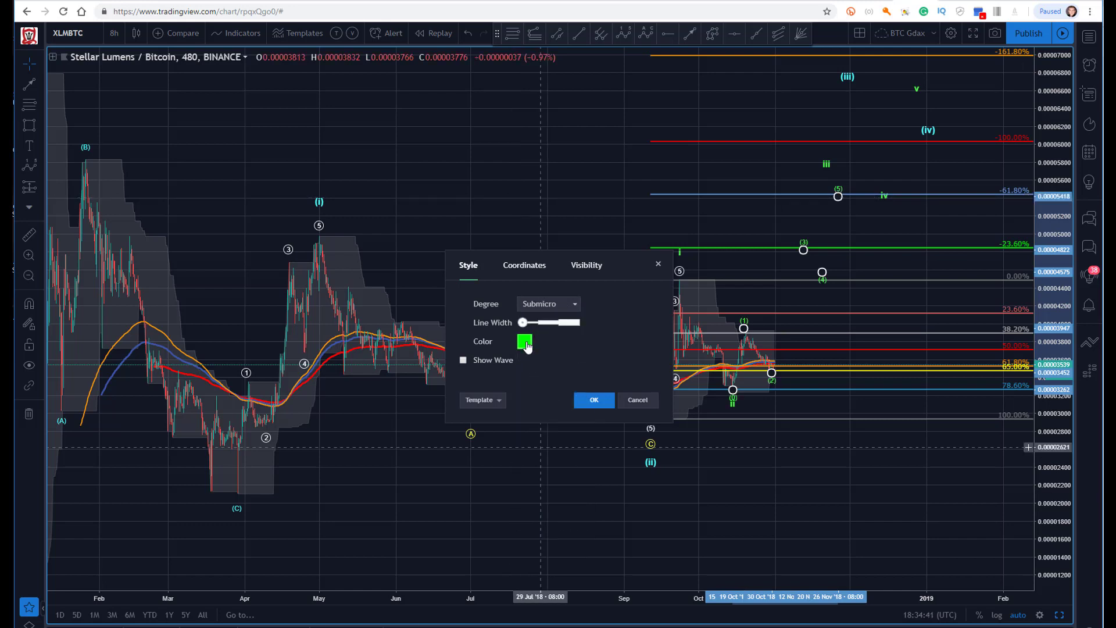
click(525, 343)
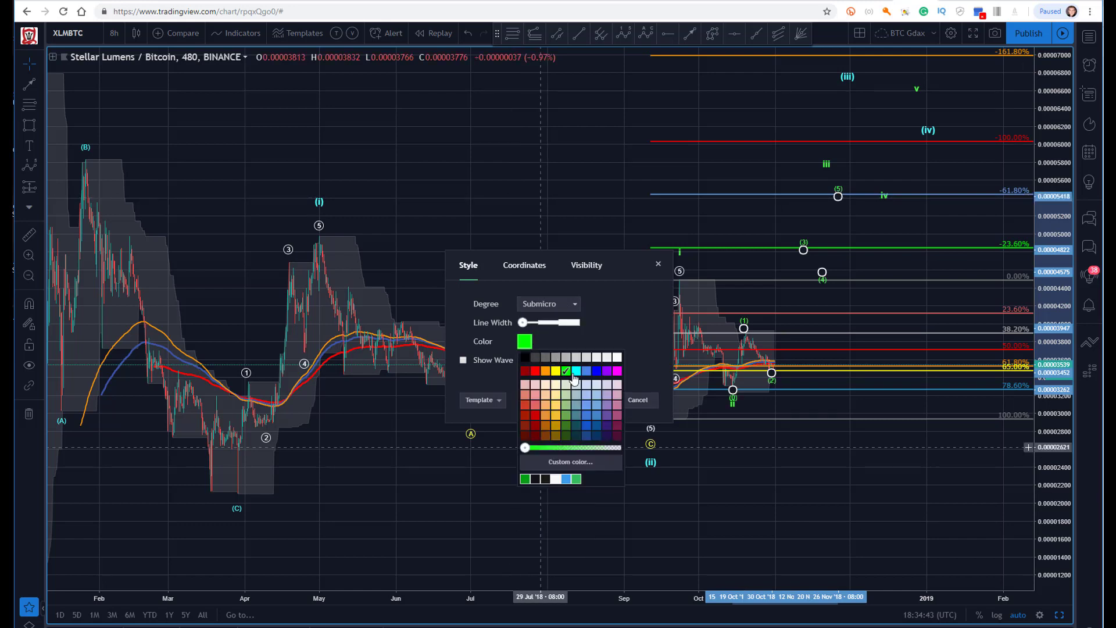
click(575, 371)
click(588, 400)
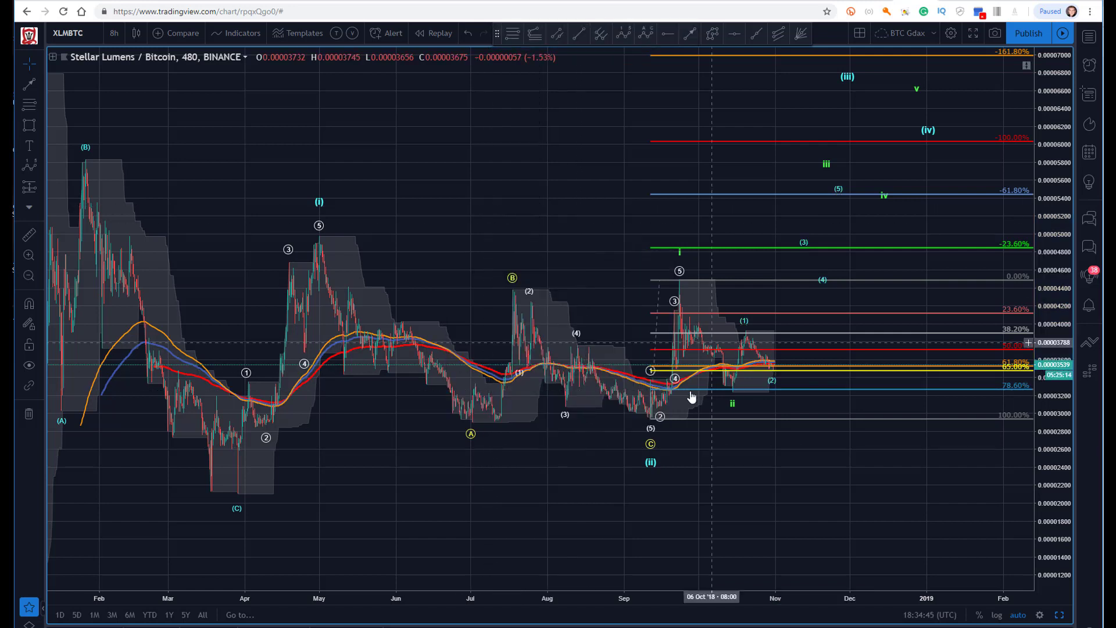
Step: Shift cyan wave (4) to about 25 November near 0.00004657, and align wave (5) and green wave iii on about 1 December
click(734, 379)
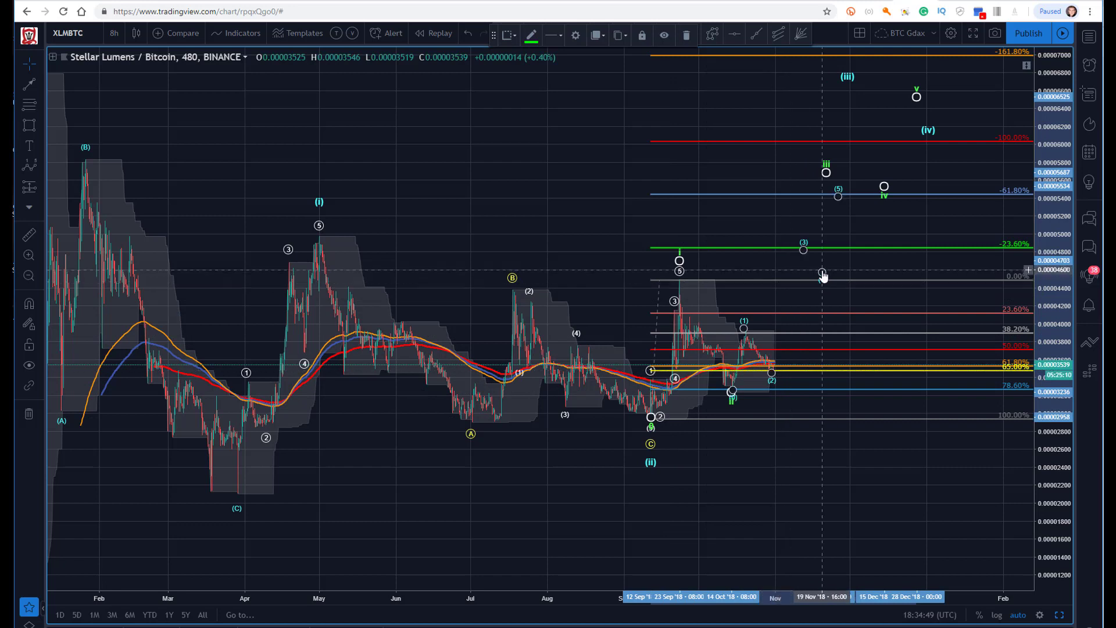
drag(823, 278, 850, 195)
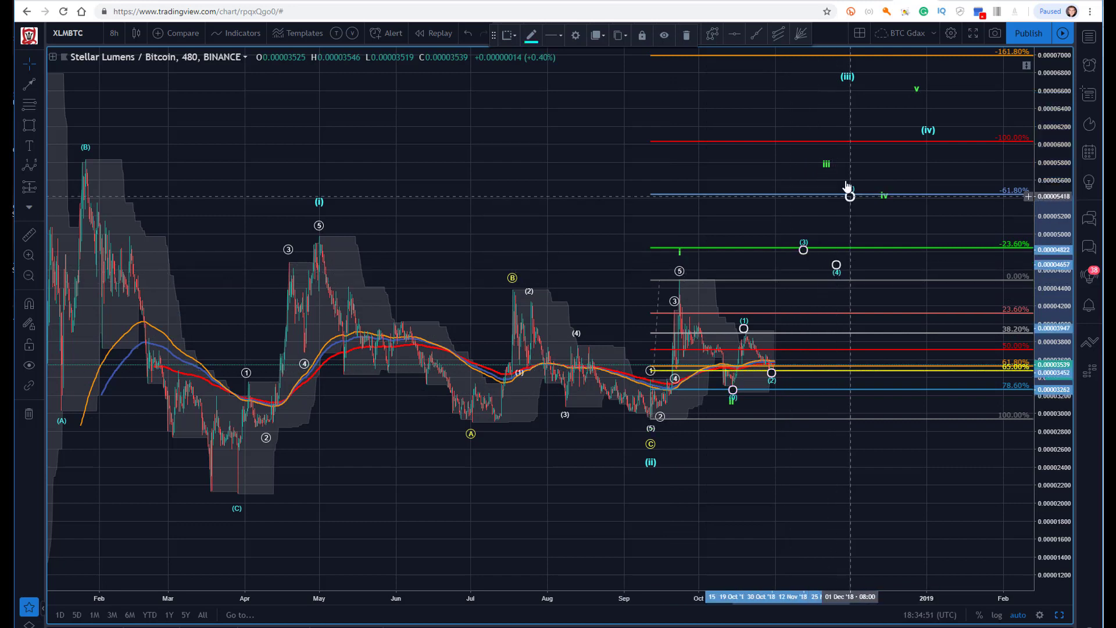
click(832, 165)
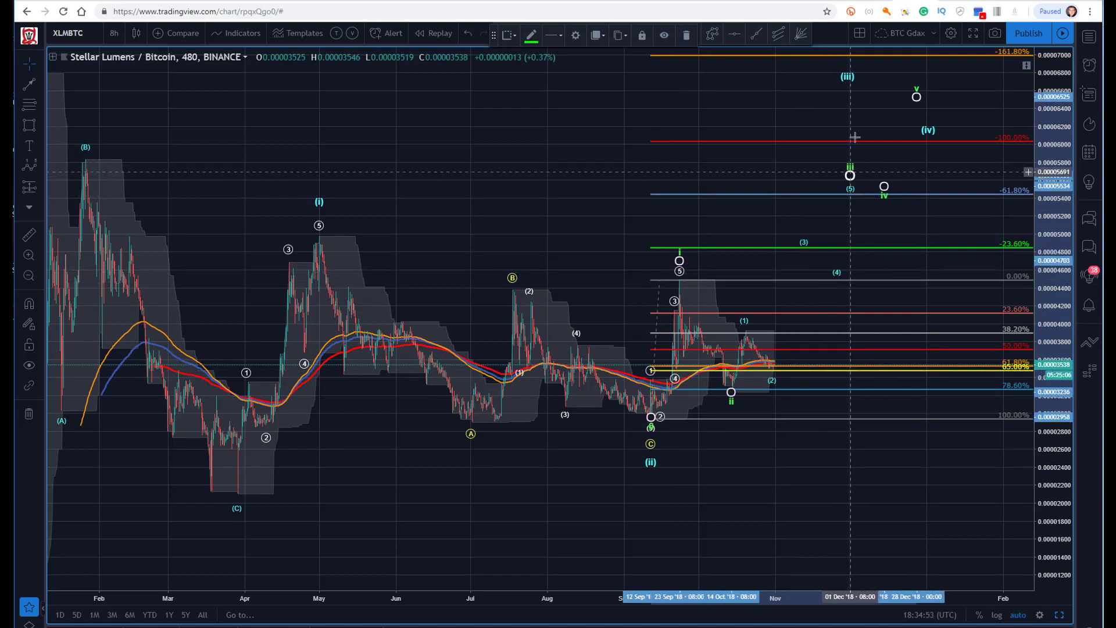
Step: Move the larger cyan wave (iii) to about 26 December near 0.00006712 and wave (iv) to about the start of February 2019
drag(848, 83, 911, 80)
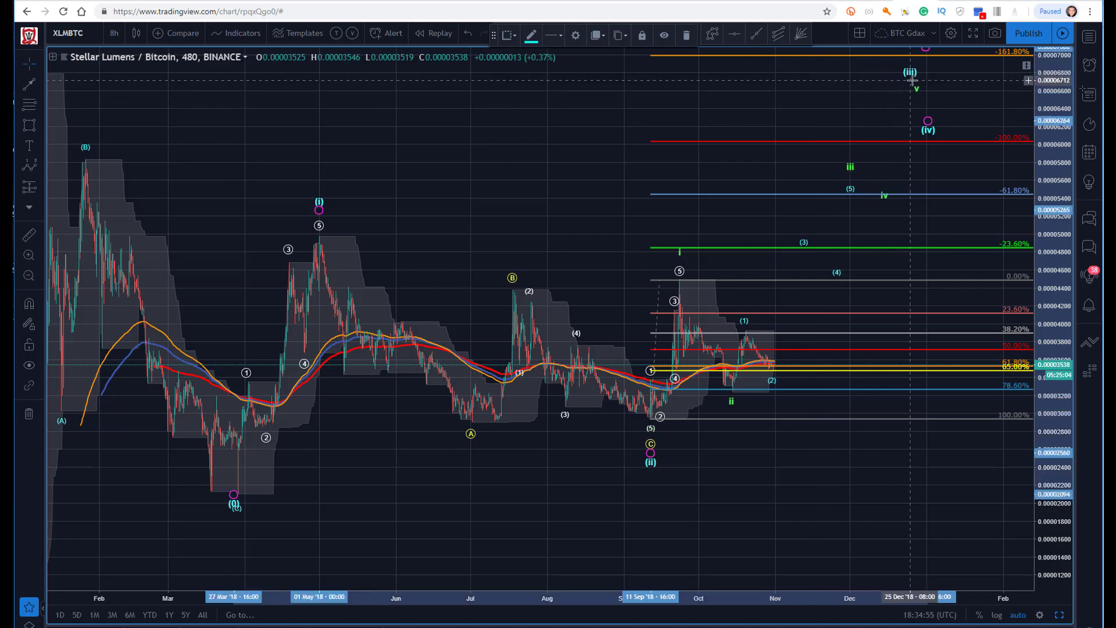
drag(928, 128, 1003, 150)
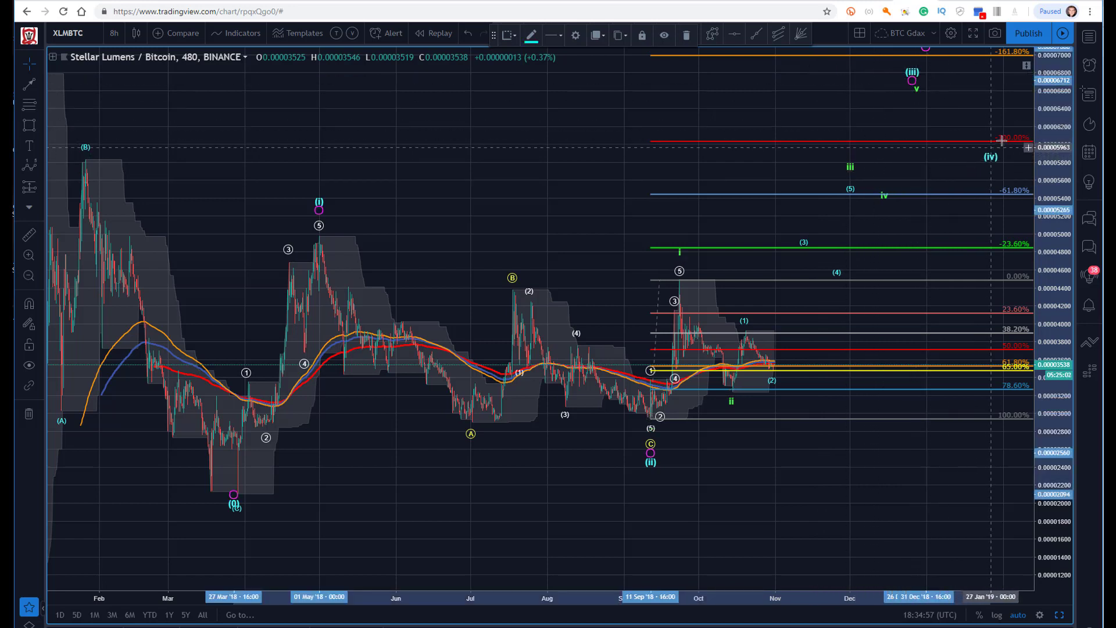
click(582, 96)
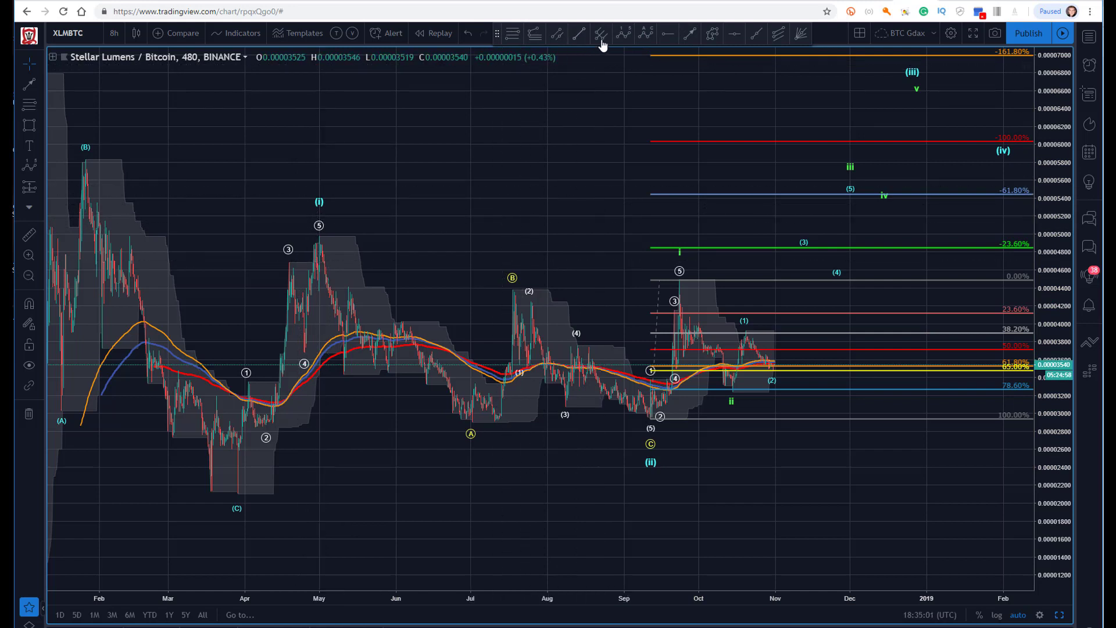
Step: Draw a pitchfork from the September low at about 0.00002951 through the circled 5 high at about 0.00004492 to the mid-October low
click(581, 108)
key(Escape)
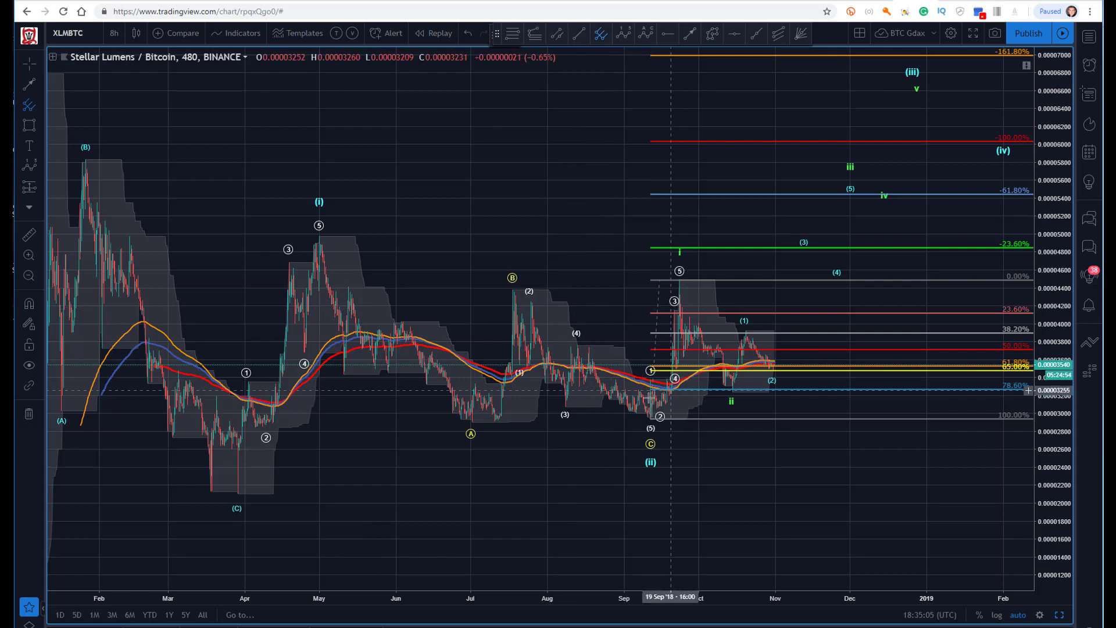
click(651, 417)
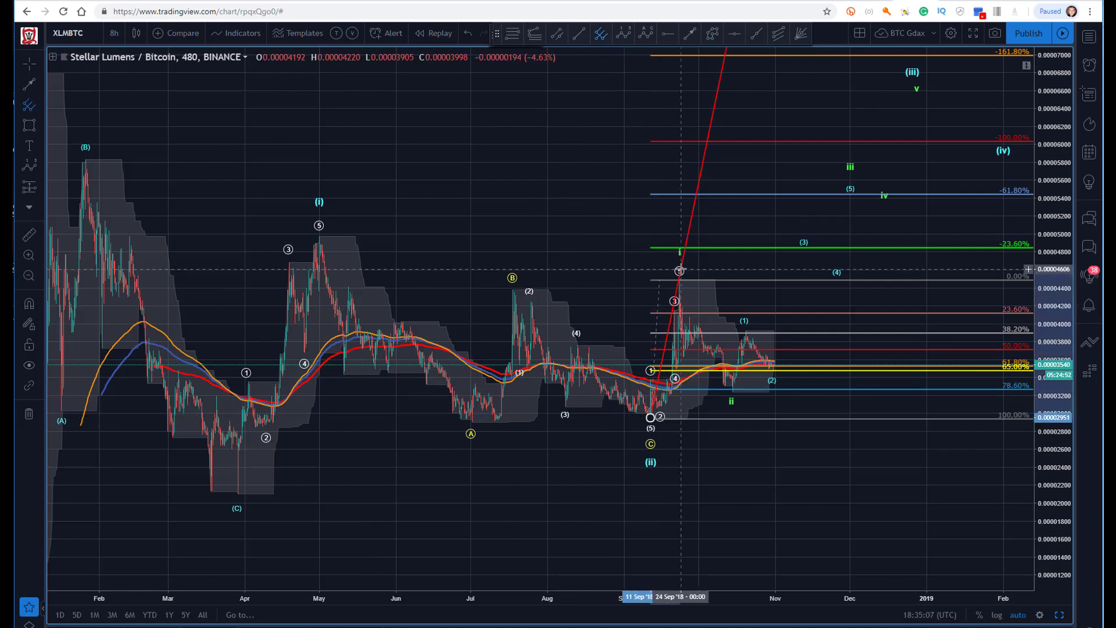
click(679, 280)
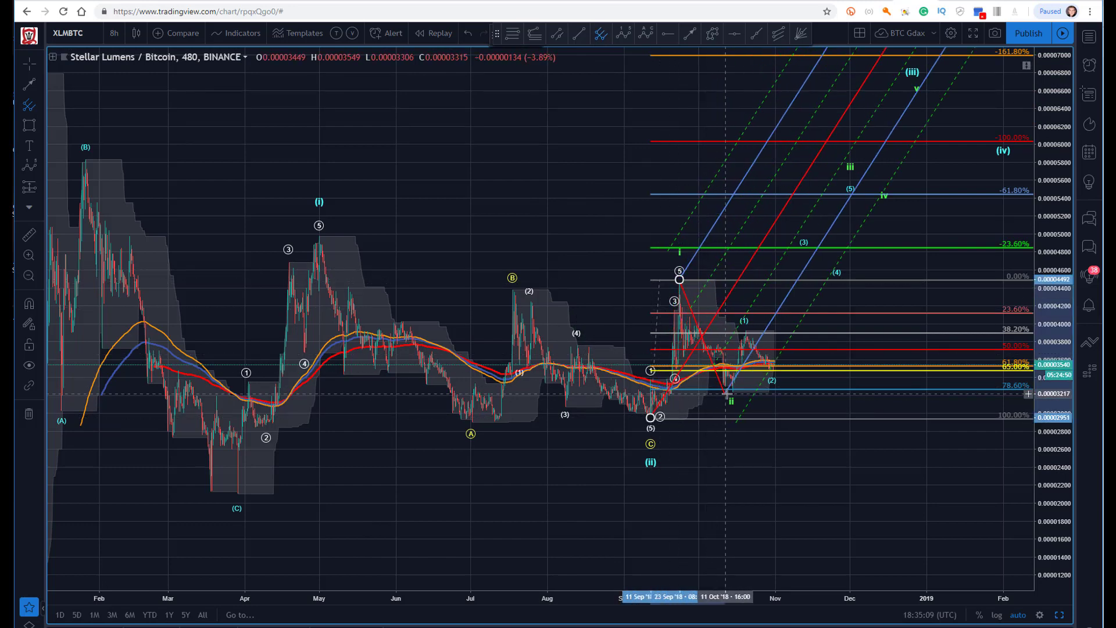
click(733, 394)
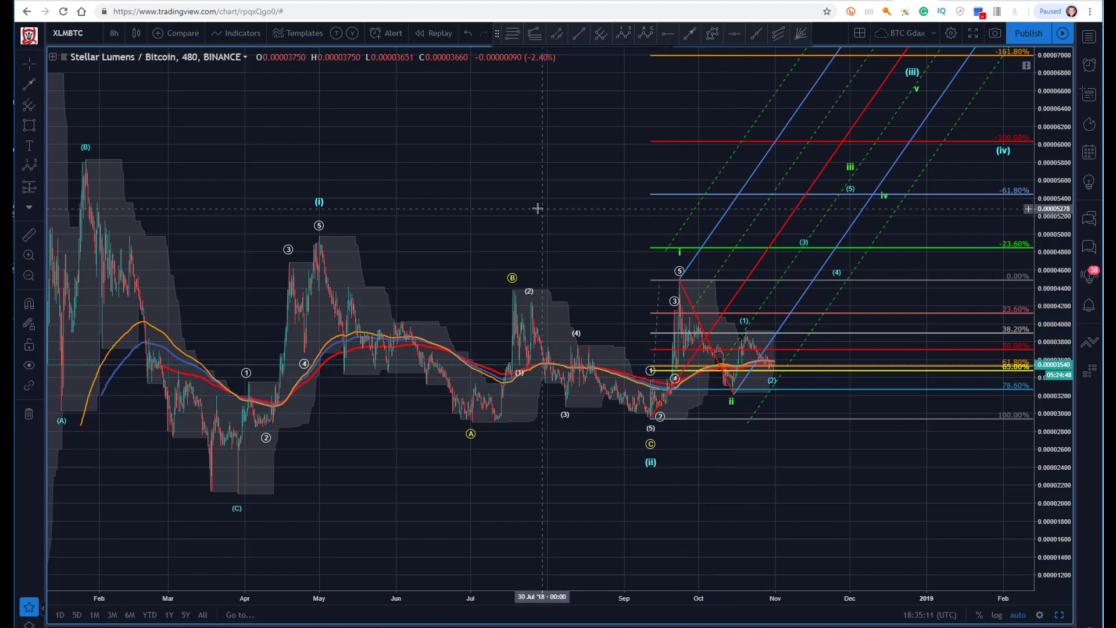
Step: Switch the chart interval to 3 hours and compress the price scale to bring the whole September rally into view
double_click(802, 213)
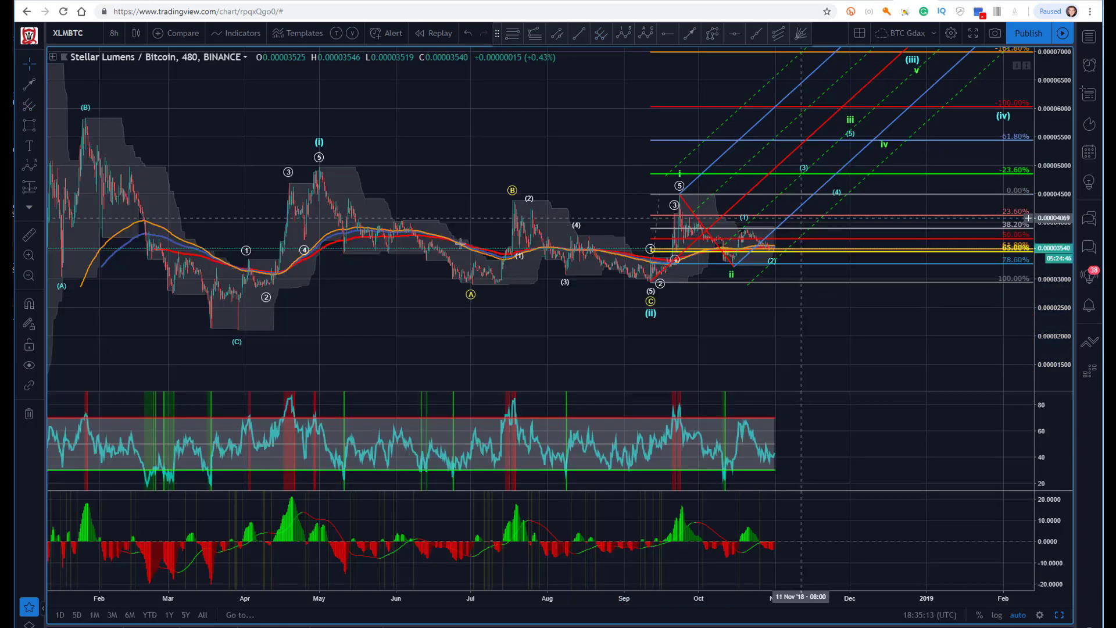
double_click(426, 130)
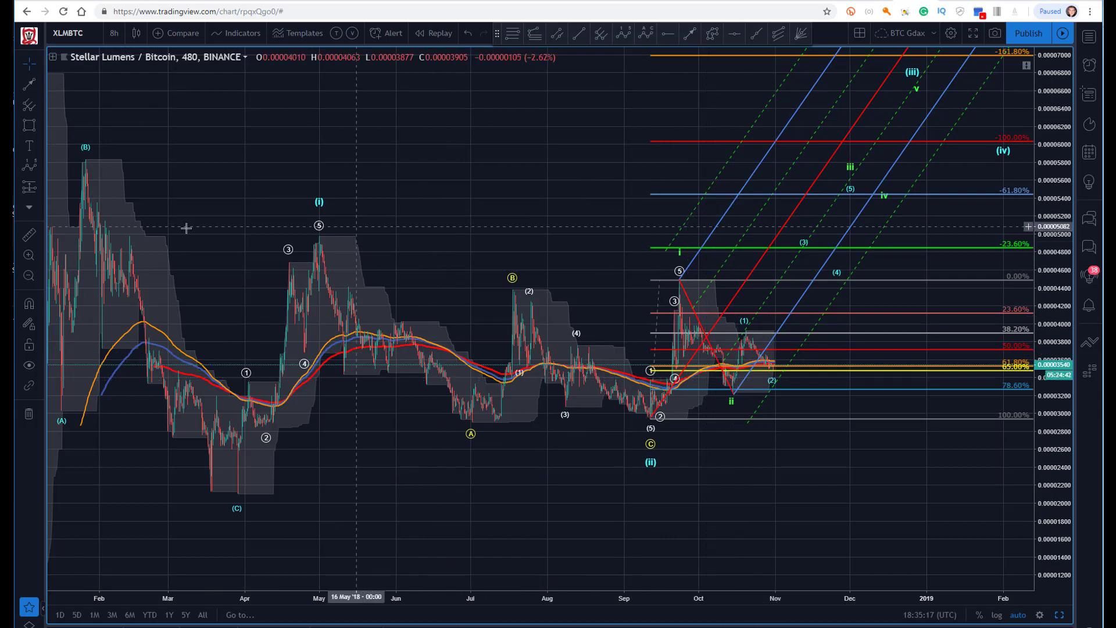
click(114, 36)
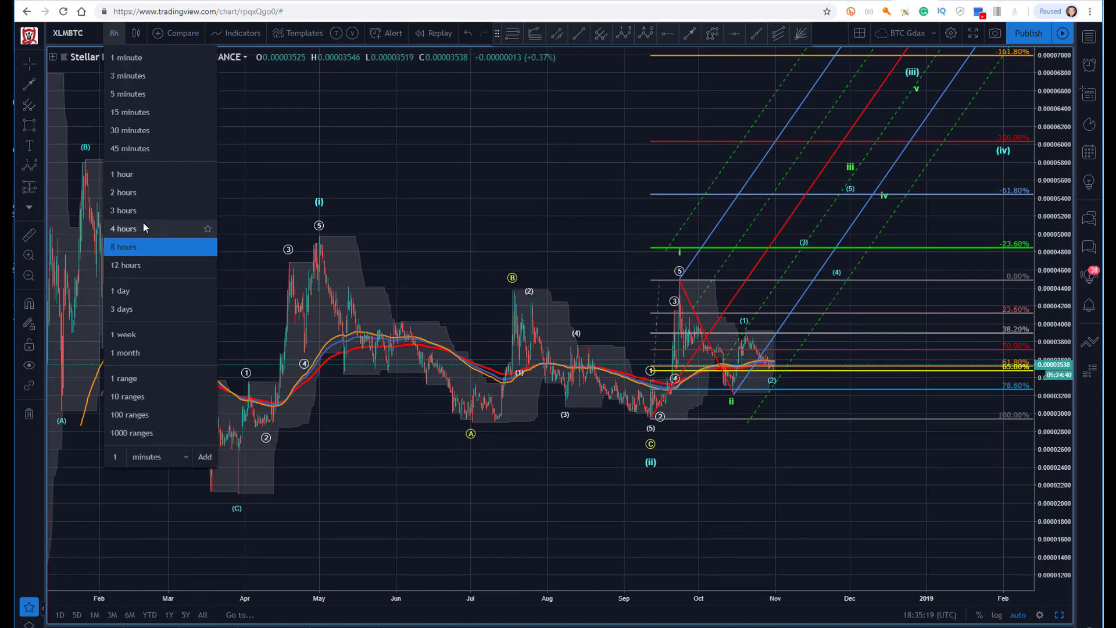
click(135, 211)
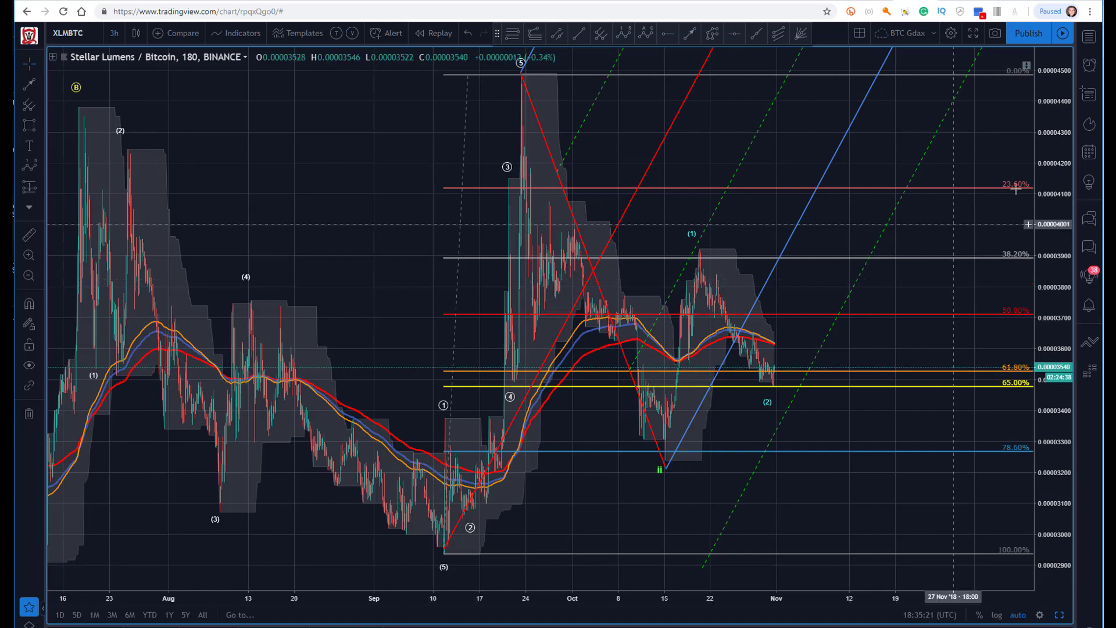
drag(1050, 155, 1064, 270)
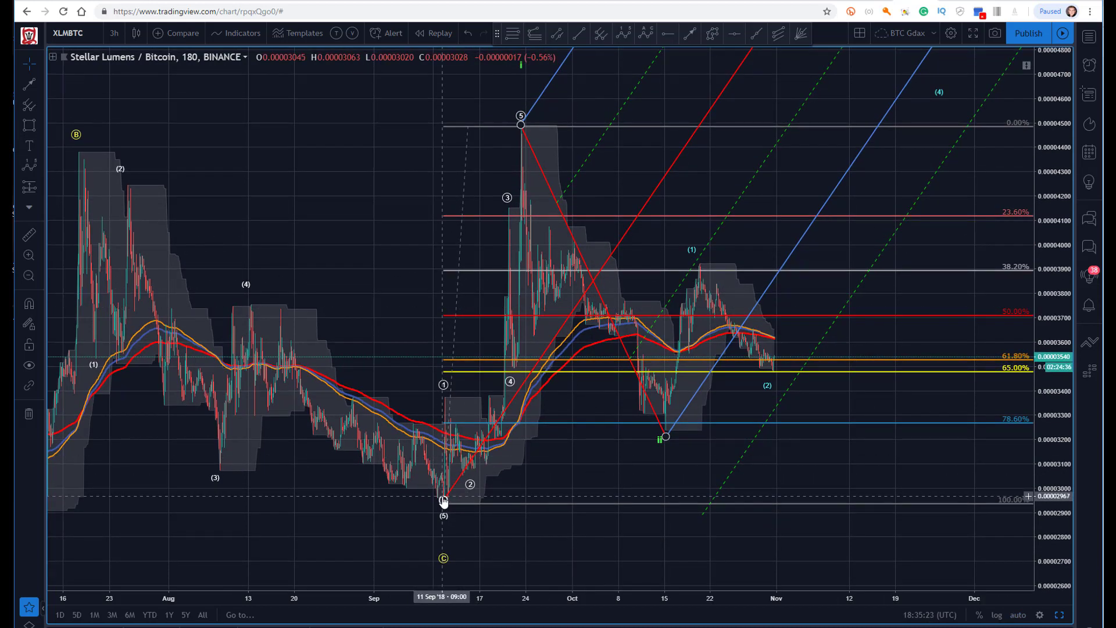
Step: Fine-tune the pitchfork's anchors on the 11 September low, 23 September high and 15 October low, and centre the green ii marker beneath that low
drag(444, 501, 443, 505)
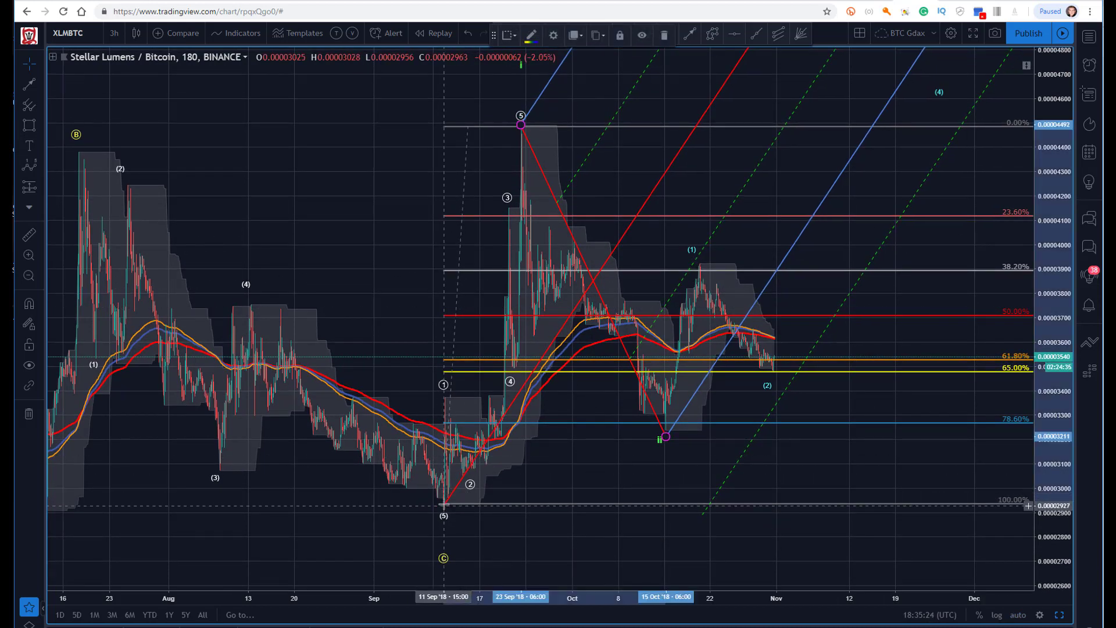
click(344, 239)
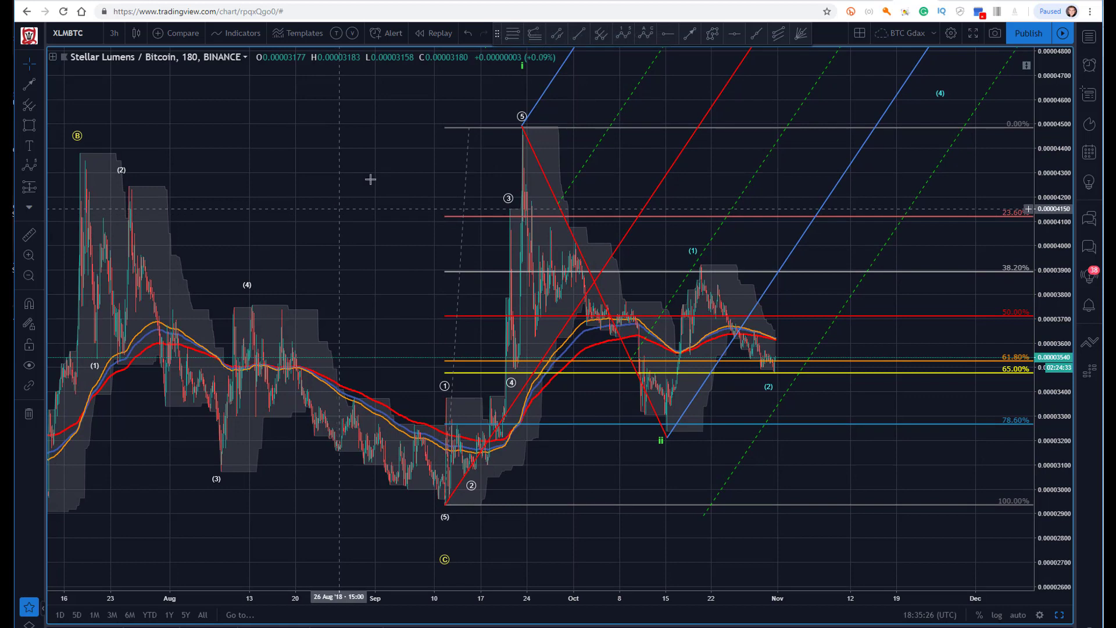
click(523, 134)
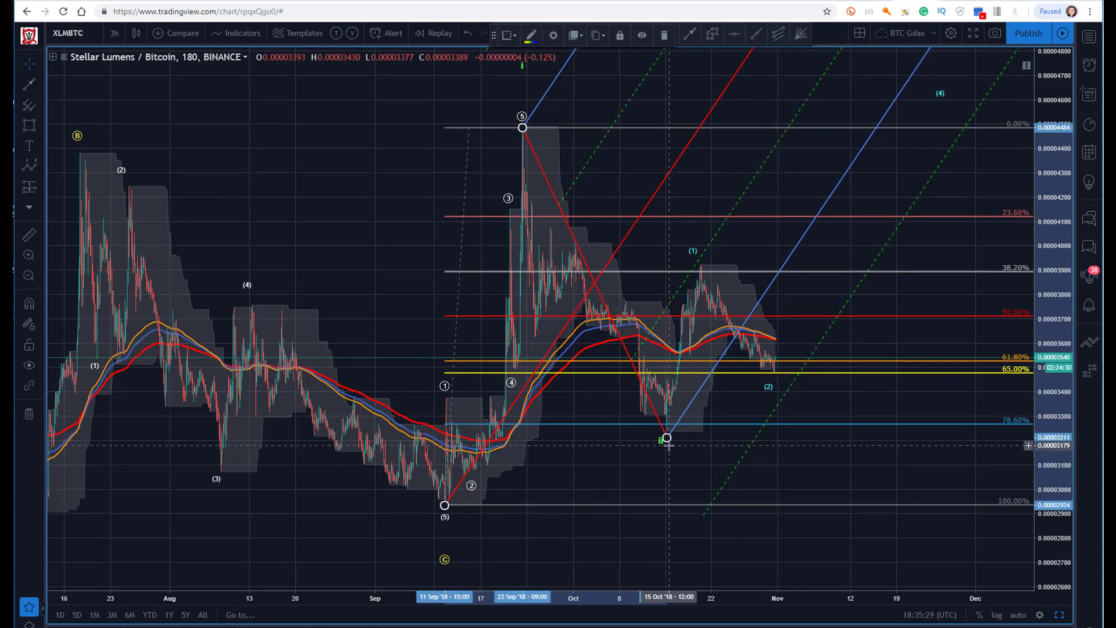
drag(668, 441, 668, 437)
click(341, 172)
click(268, 196)
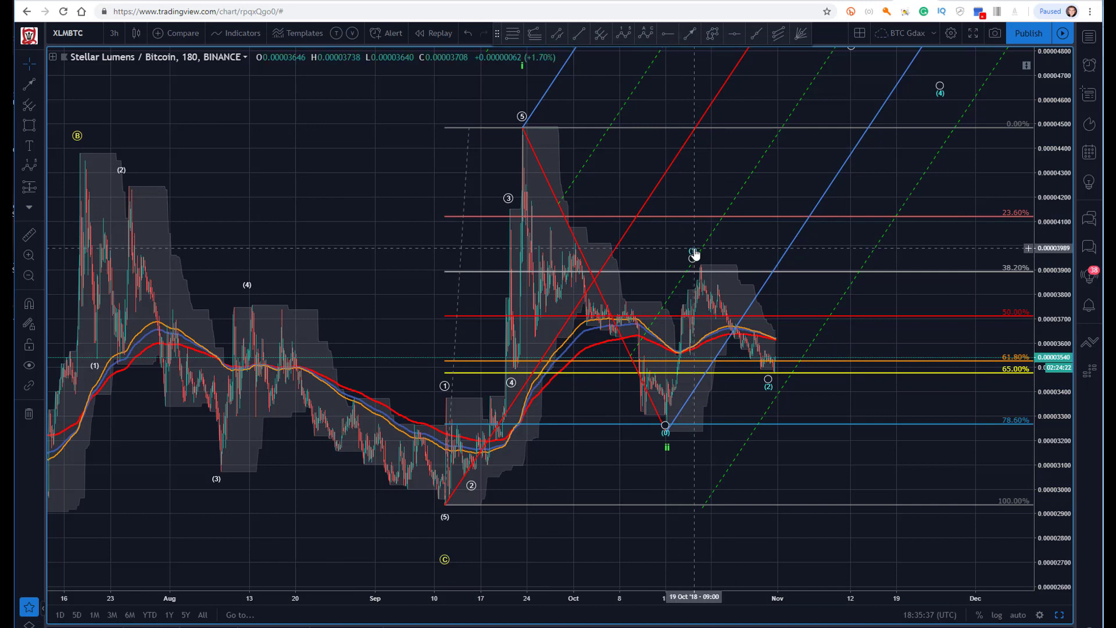
Step: Align small cyan wave (1) with the 20 October high near 0.00003959 and wave (2) with the low at about 31 October
drag(692, 253, 699, 256)
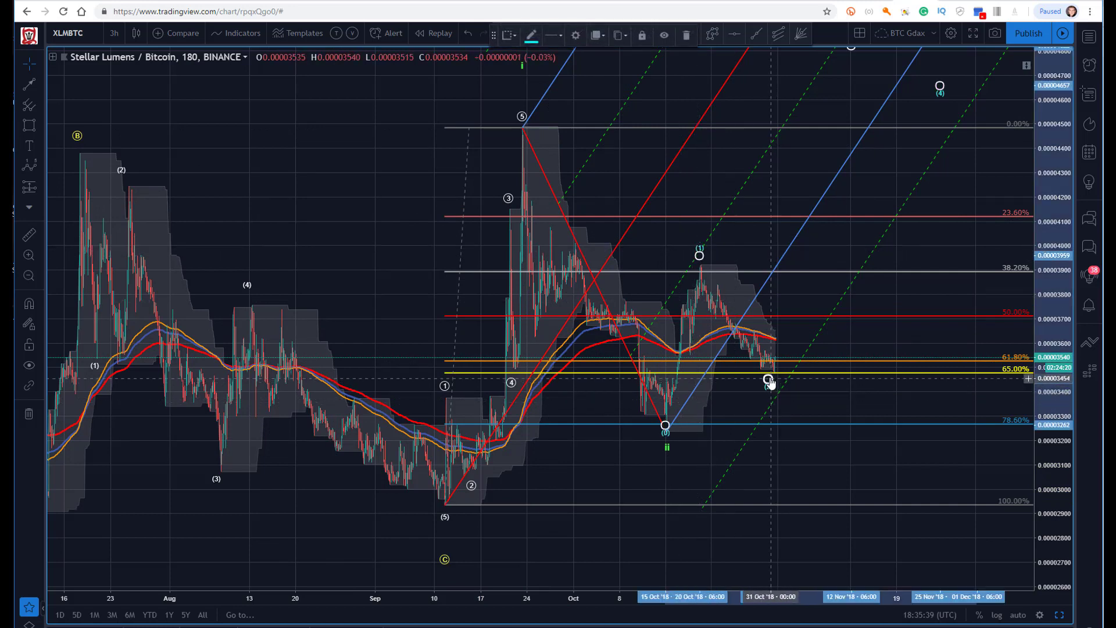
drag(774, 377, 774, 376)
click(278, 201)
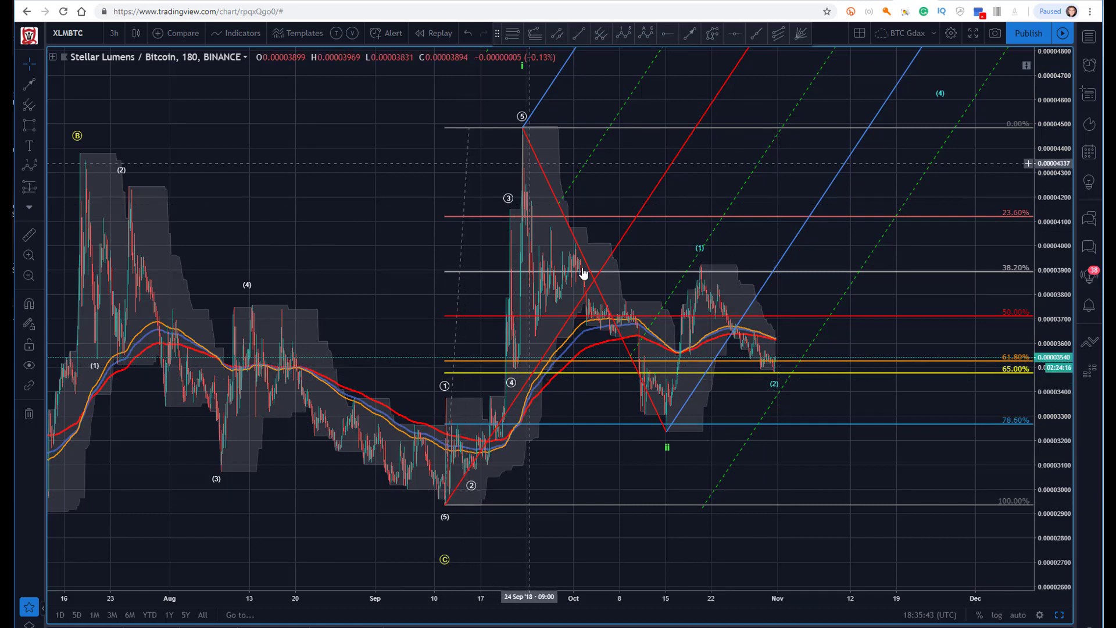
Step: Delete the Fibonacci retracement from the chart
drag(388, 206, 339, 206)
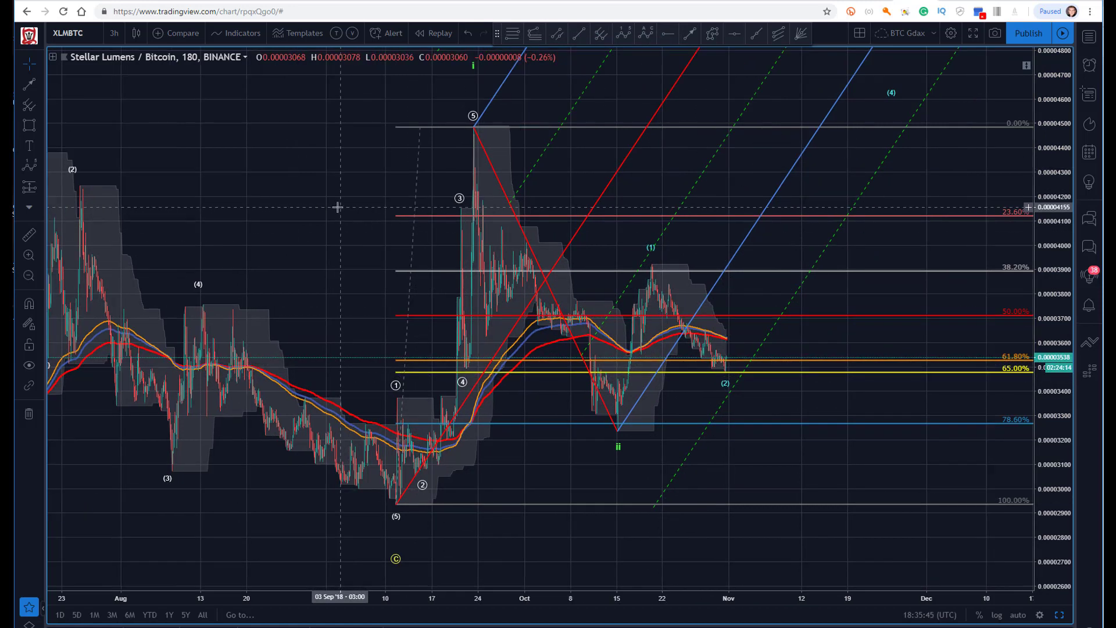
click(630, 216)
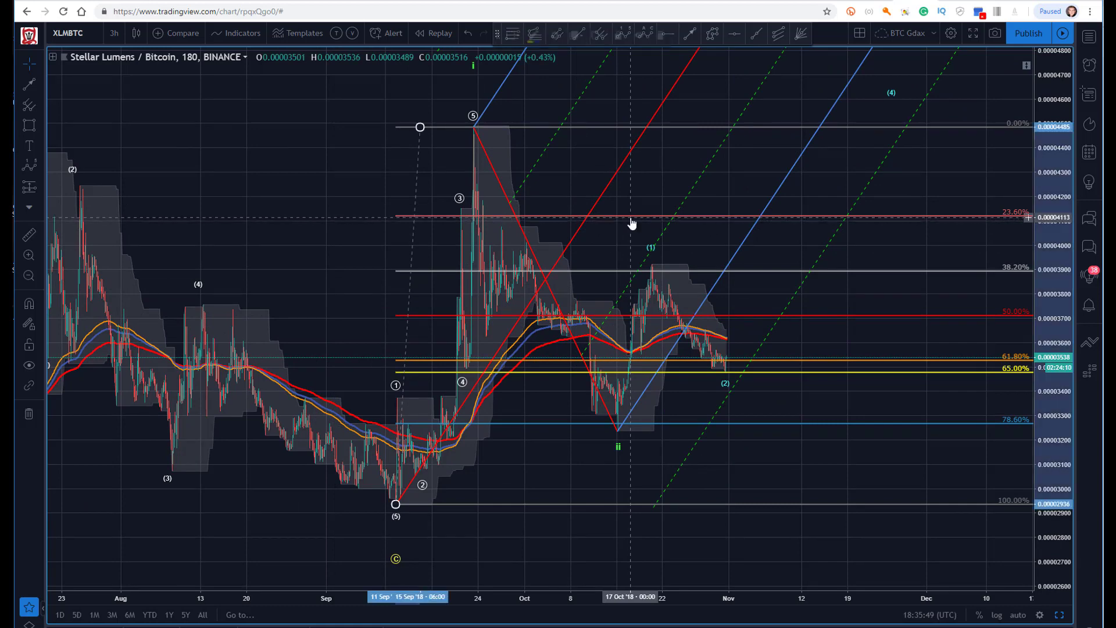
key(Delete)
Step: Nudge the pitchfork's third anchor onto the mid-October low above the green ii marker
drag(617, 433, 618, 432)
click(370, 137)
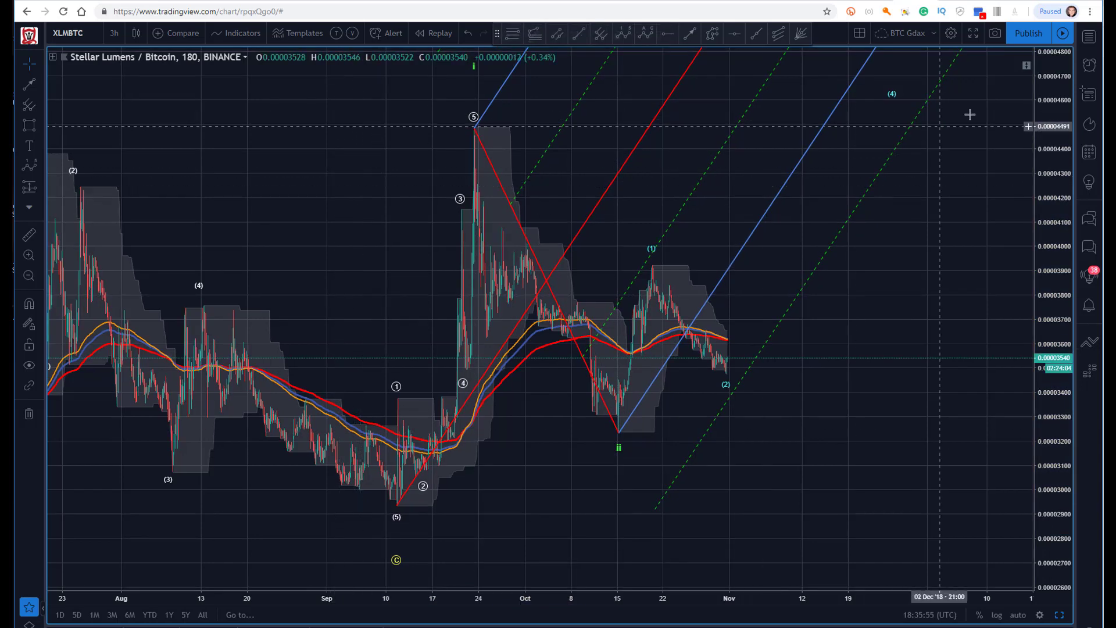
drag(1059, 101, 1058, 189)
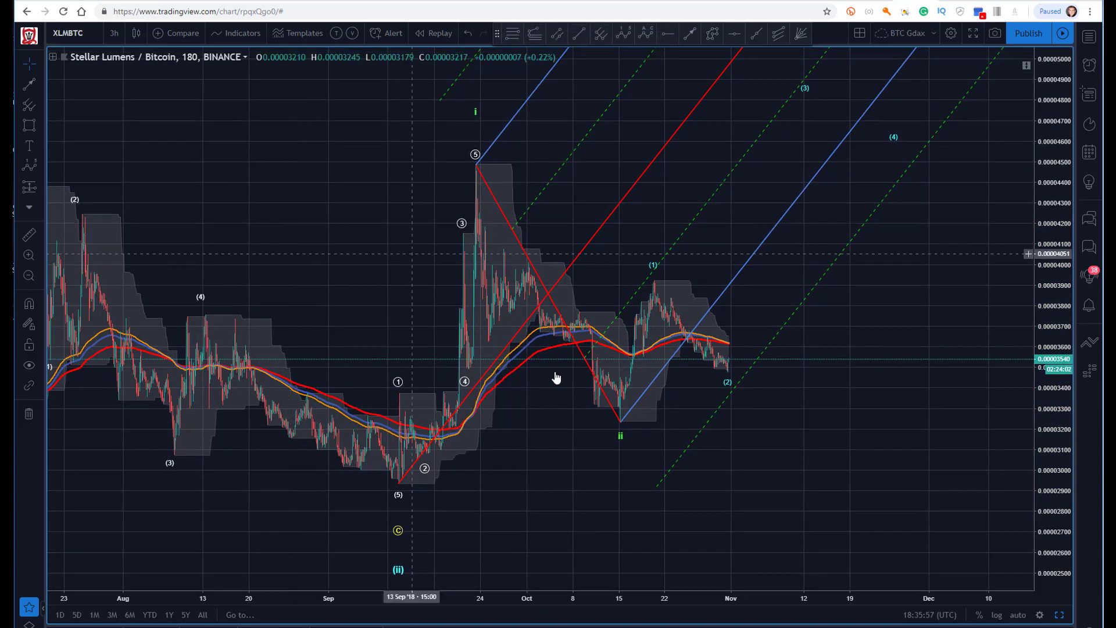
Step: Mark the 15 October low above the green ii with a small rectangle from about 0.00003235 to 0.00003277
click(30, 132)
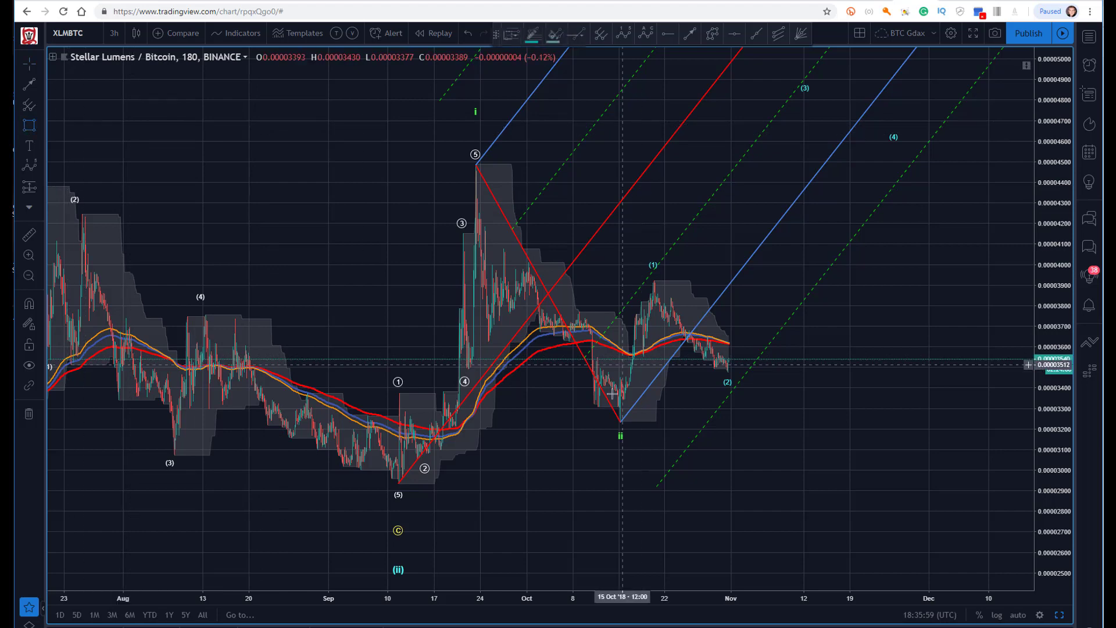
click(635, 421)
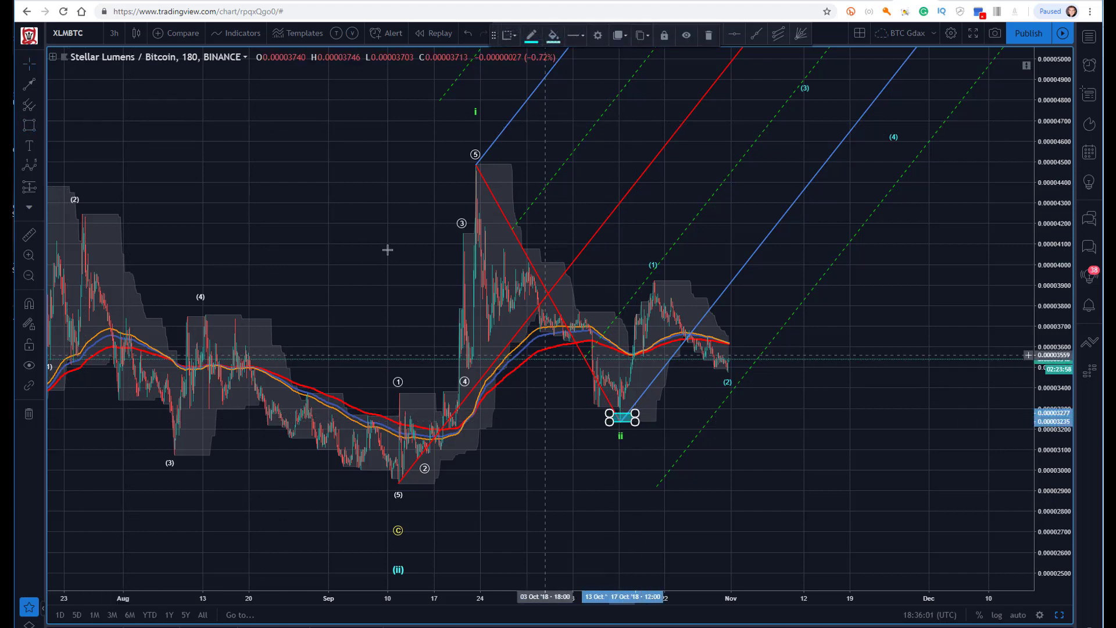
click(356, 204)
Step: Re-place the pitchfork's third anchor on the 15 October low inside the rectangle
drag(338, 105, 333, 160)
drag(1056, 100, 1060, 231)
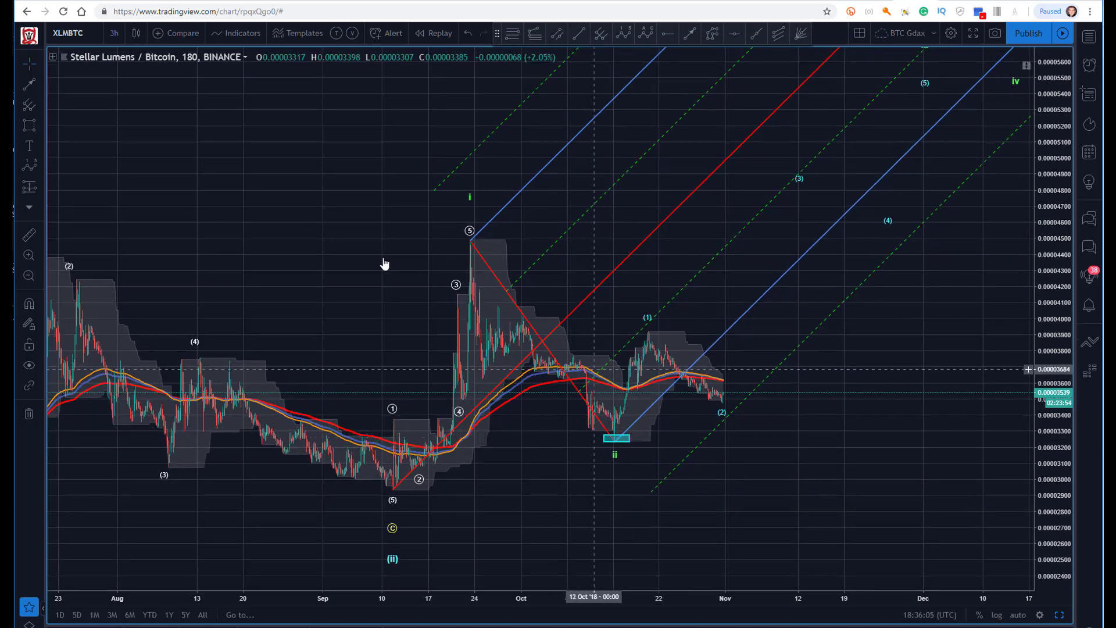
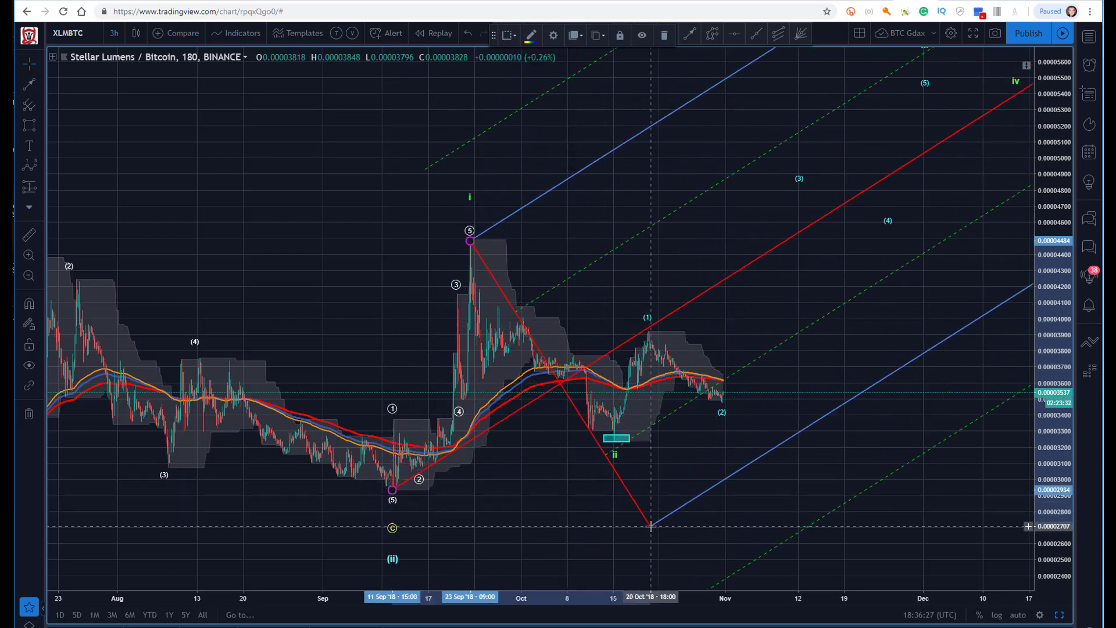
click(615, 437)
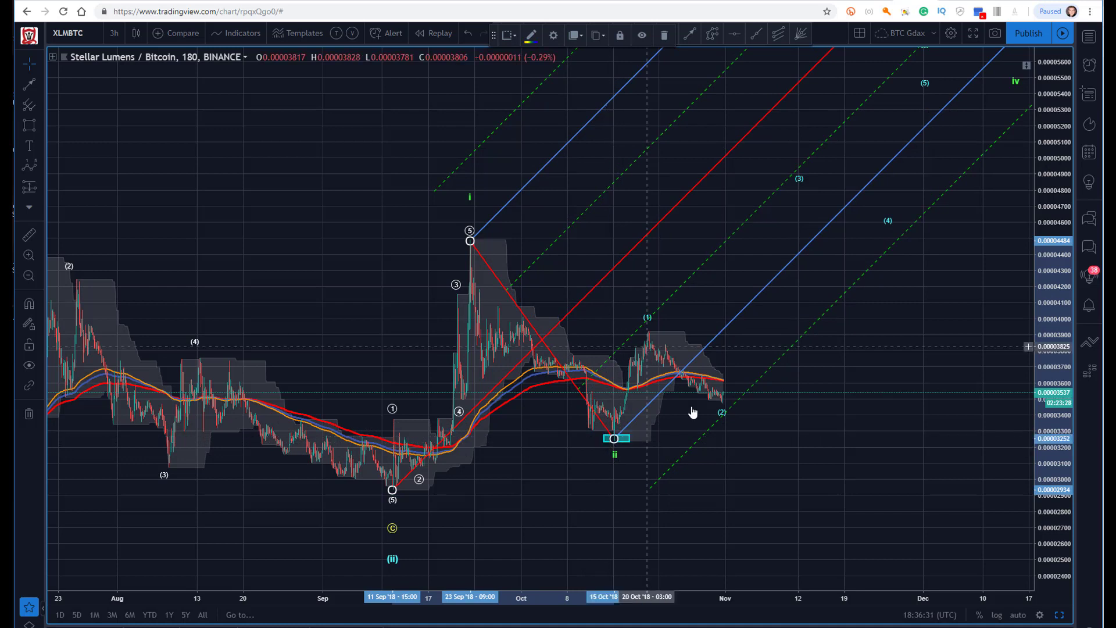
click(353, 189)
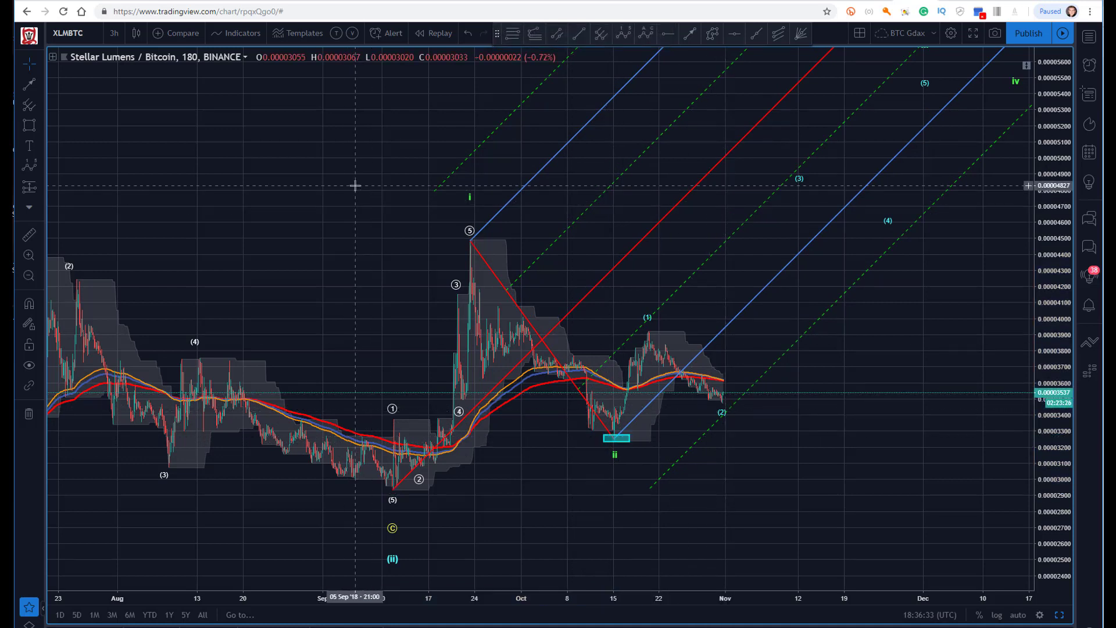
Step: Draw a Fibonacci retracement from the 15 October low near 0.00003241 to the October high near 0.00003917
click(511, 36)
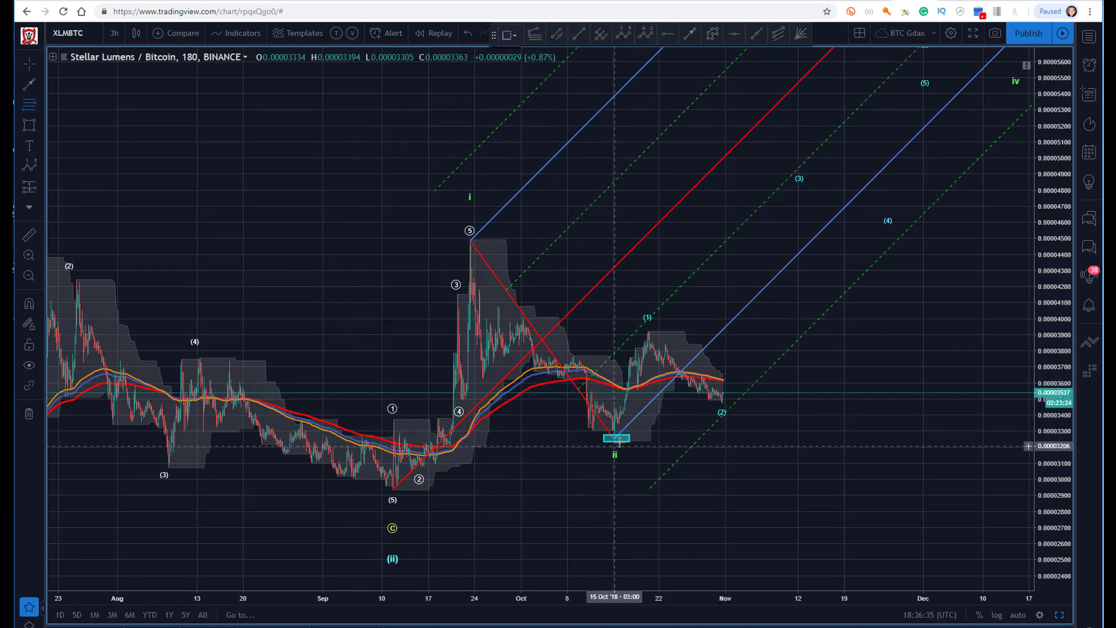
click(613, 440)
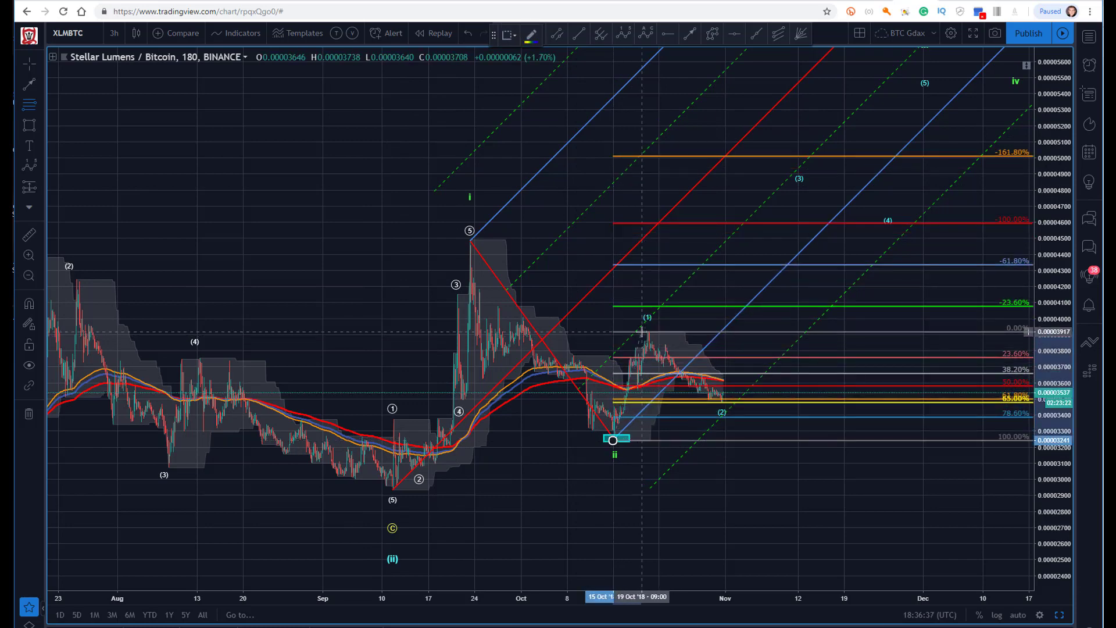
click(641, 331)
click(280, 182)
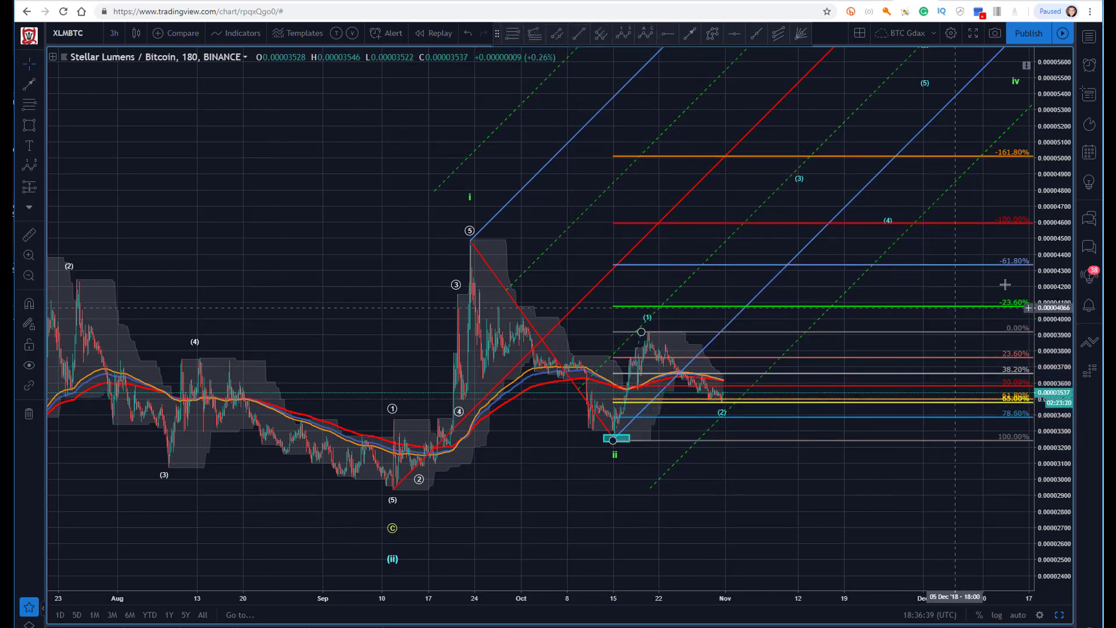
Step: Draw a pitchfork from the 15 October low through the 20 October high and 31 October low, and delete the older September-anchored pitchfork
drag(1045, 271, 1051, 176)
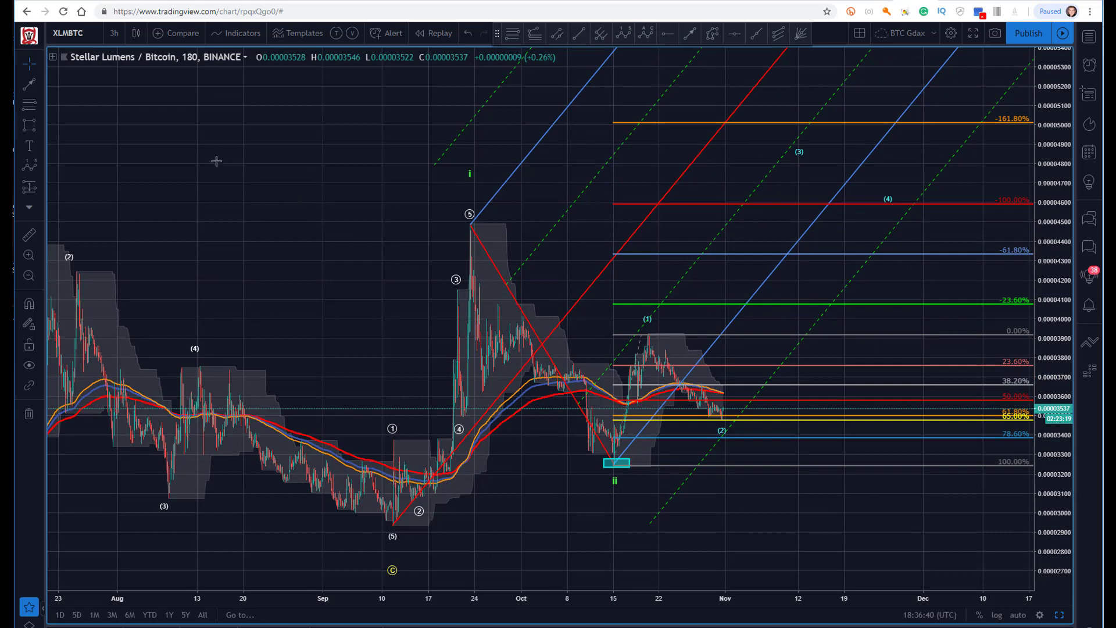
drag(216, 161, 212, 158)
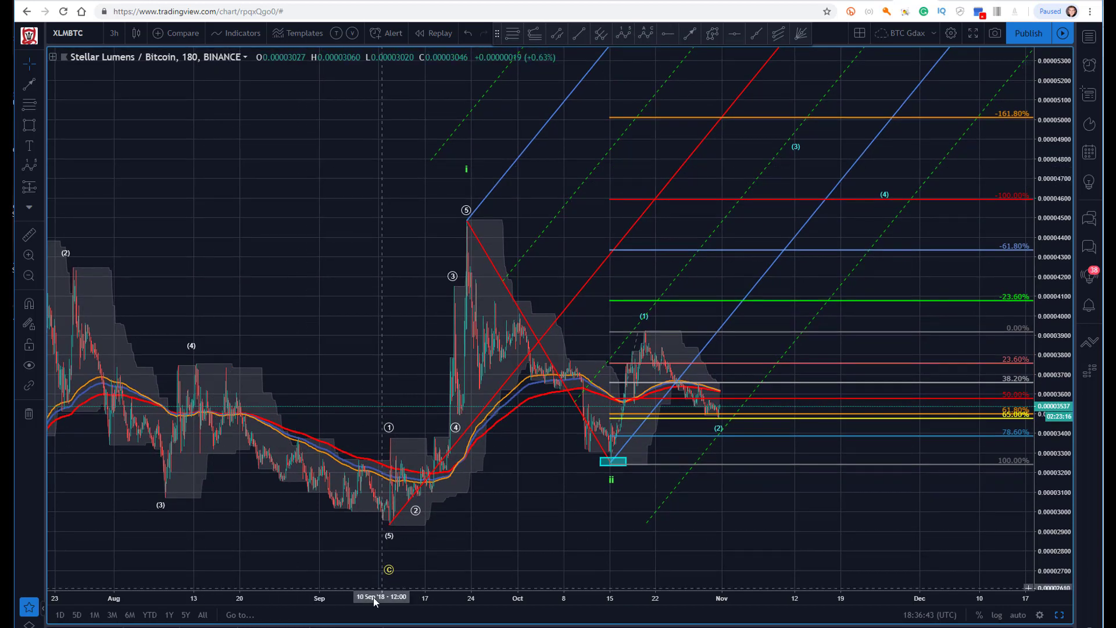
drag(374, 600, 283, 579)
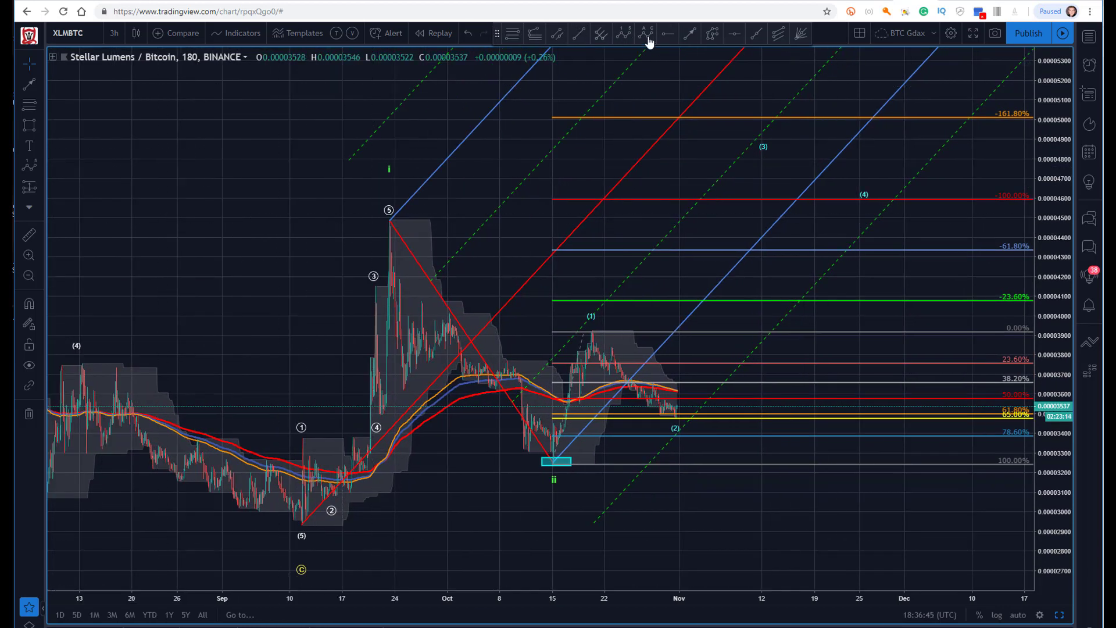
click(600, 35)
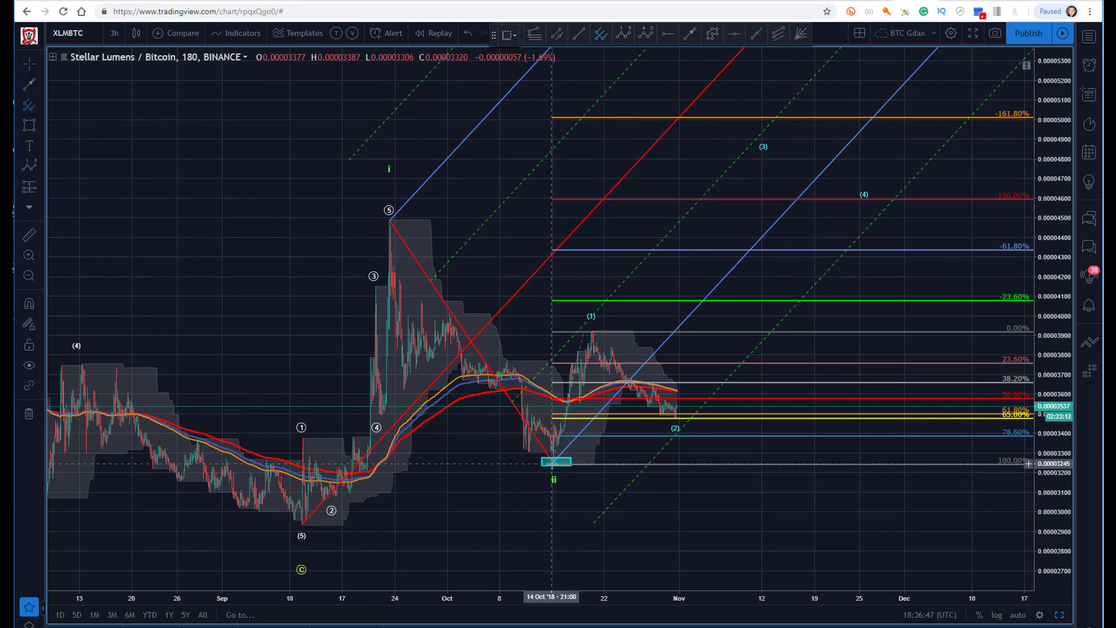
click(553, 463)
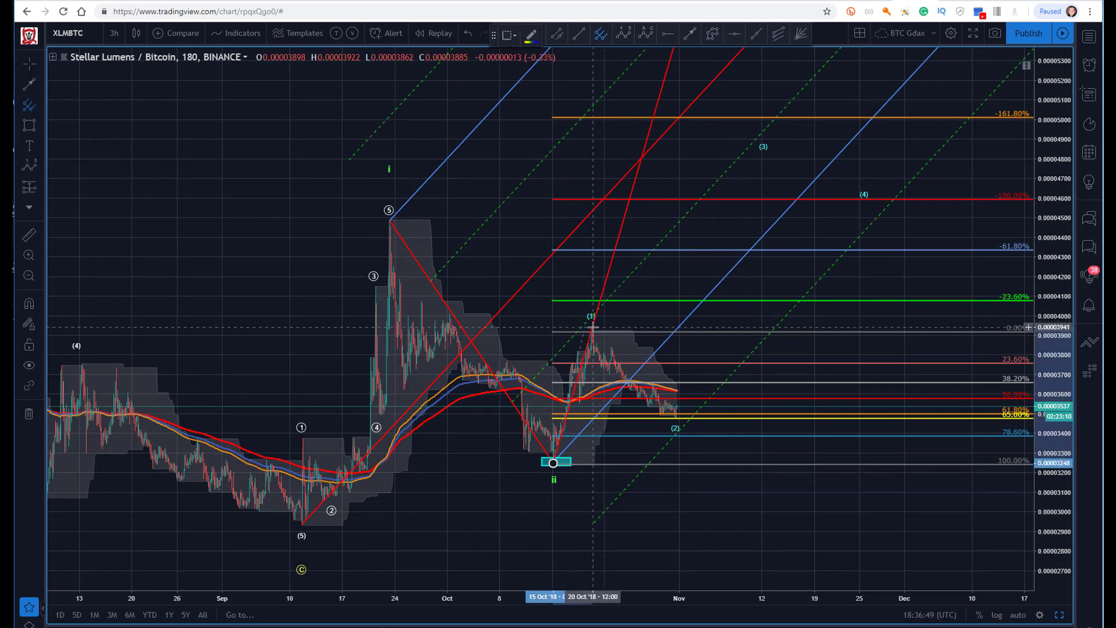
click(592, 327)
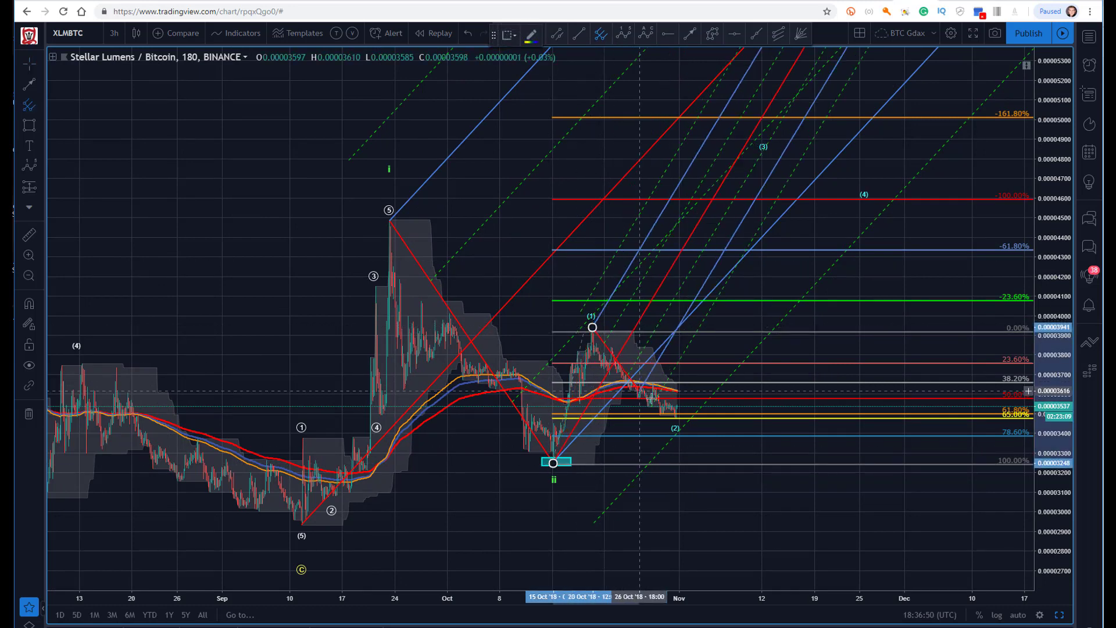
click(676, 416)
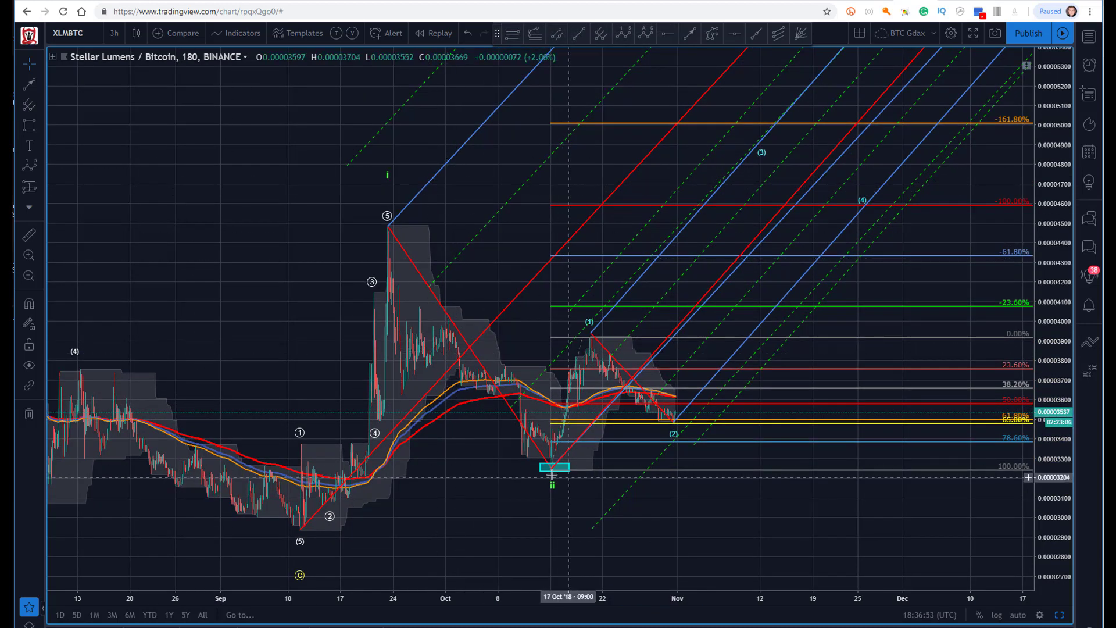
click(520, 293)
key(Delete)
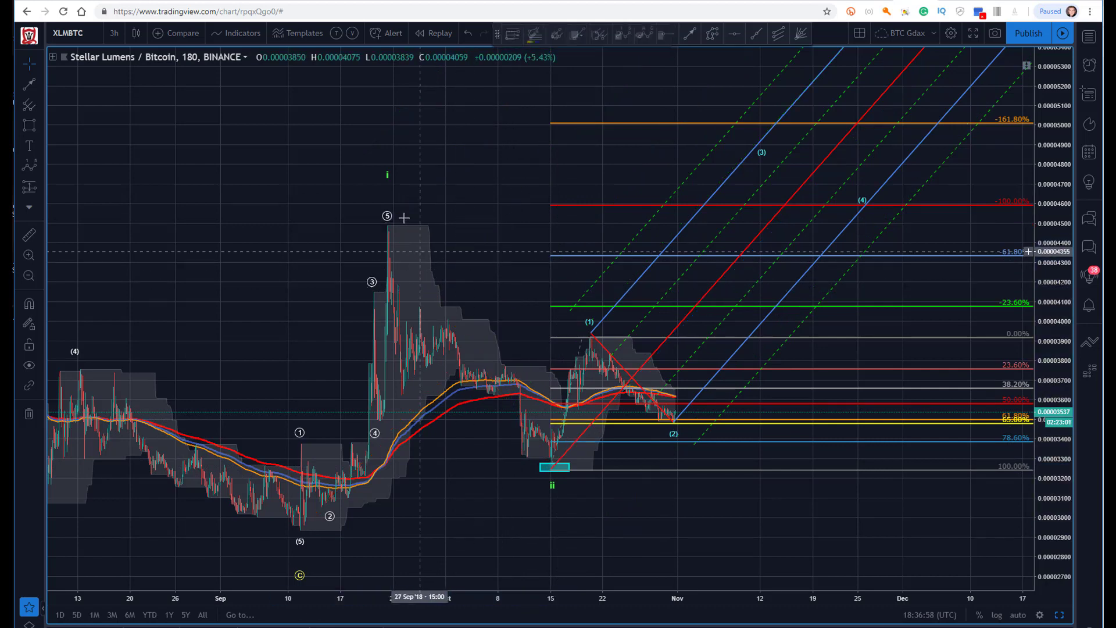
Step: On the 1-hour chart, align the pitchfork's upper anchor with the 20 October high and its last anchor and cyan (2) with the 31 October low
click(113, 33)
click(139, 173)
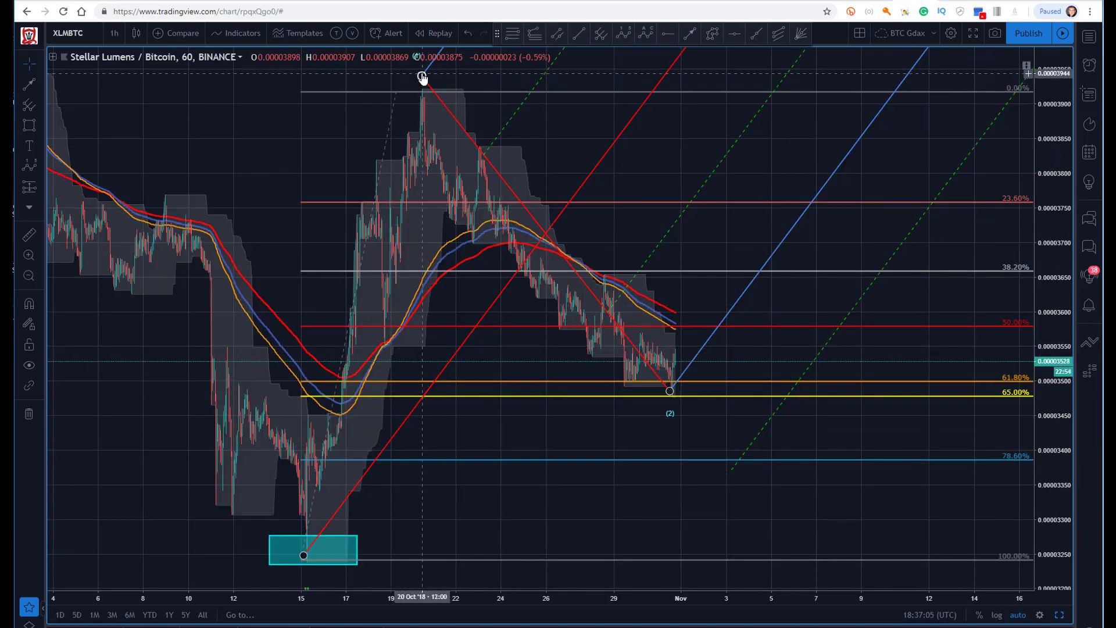
drag(423, 78, 422, 90)
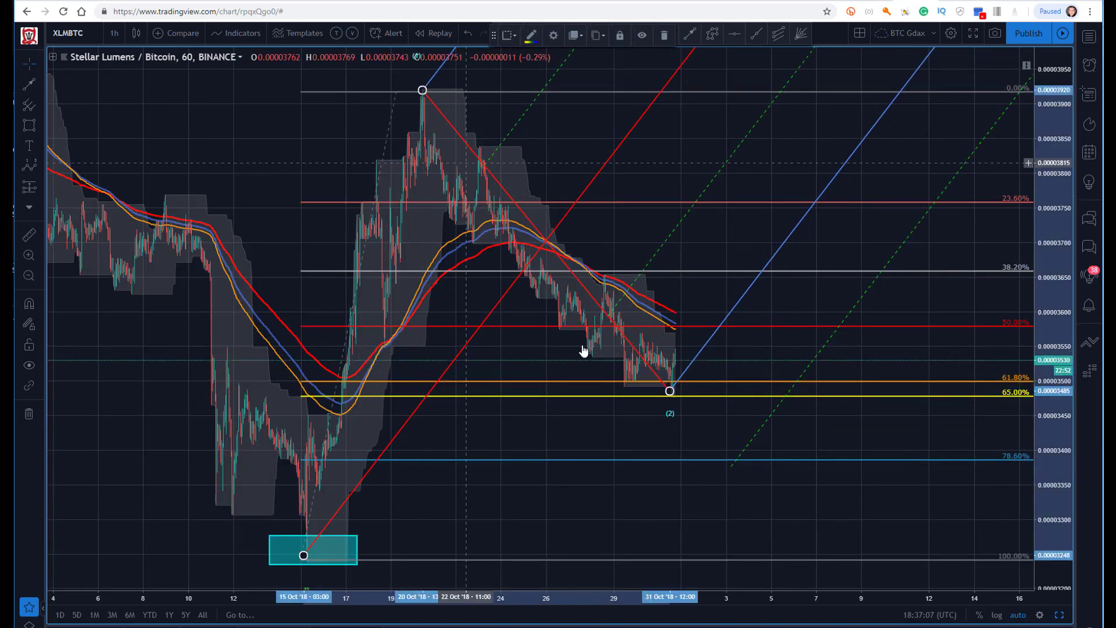
drag(671, 390, 672, 395)
click(627, 408)
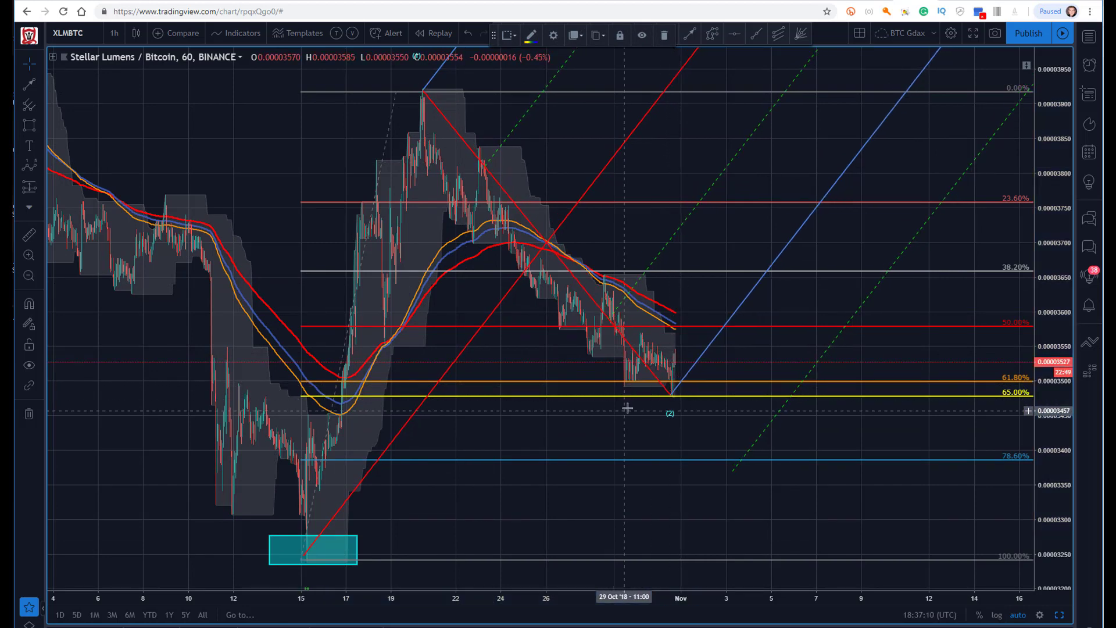
click(672, 395)
click(643, 410)
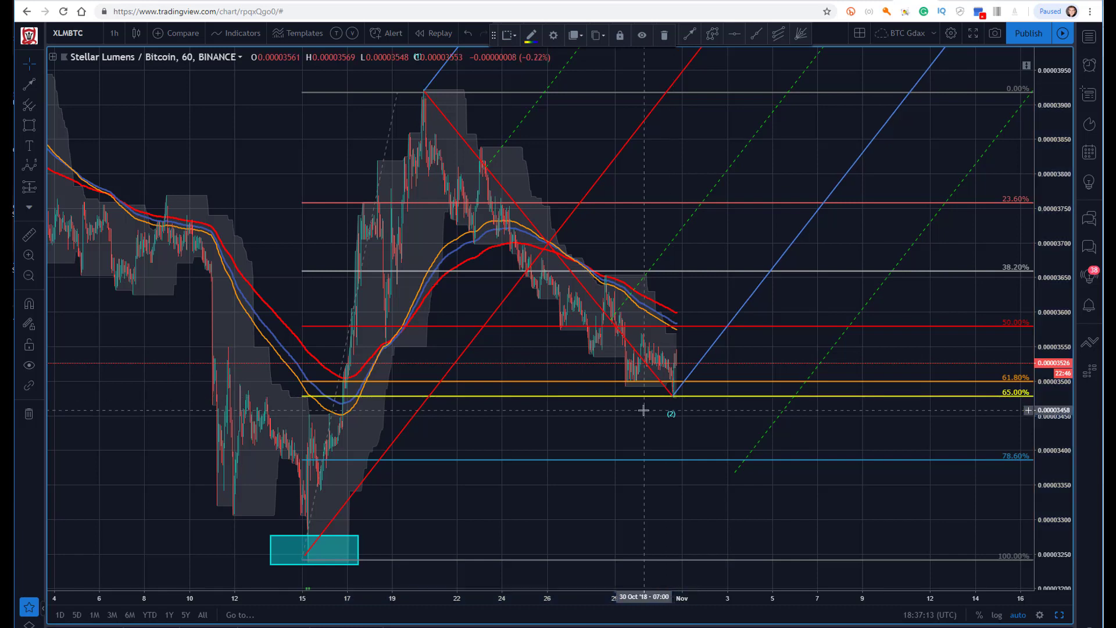
drag(673, 412, 673, 403)
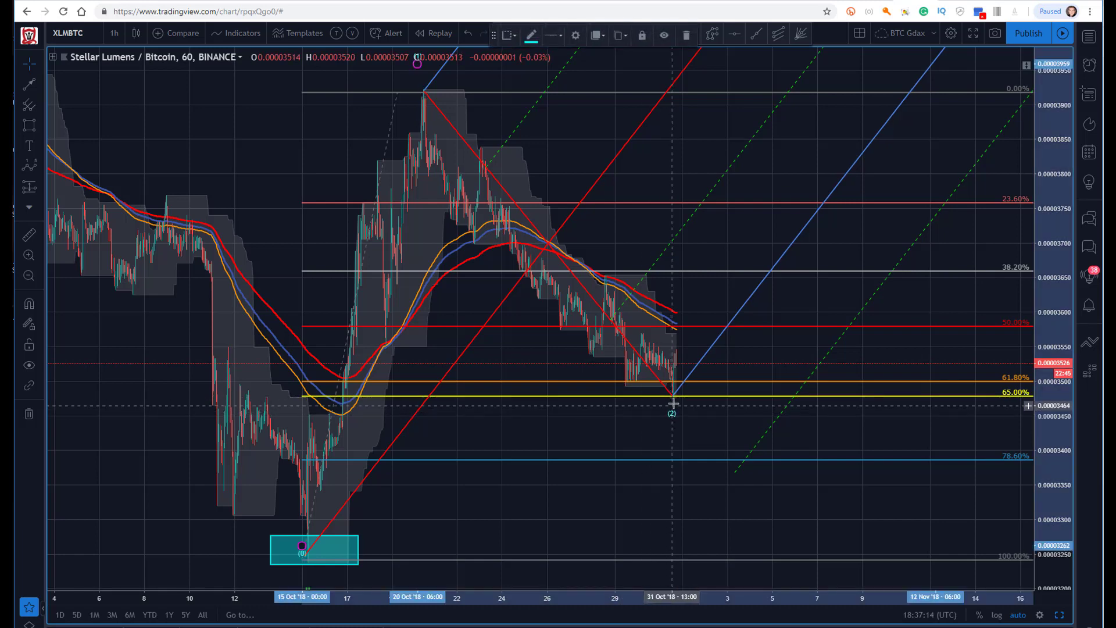
click(322, 127)
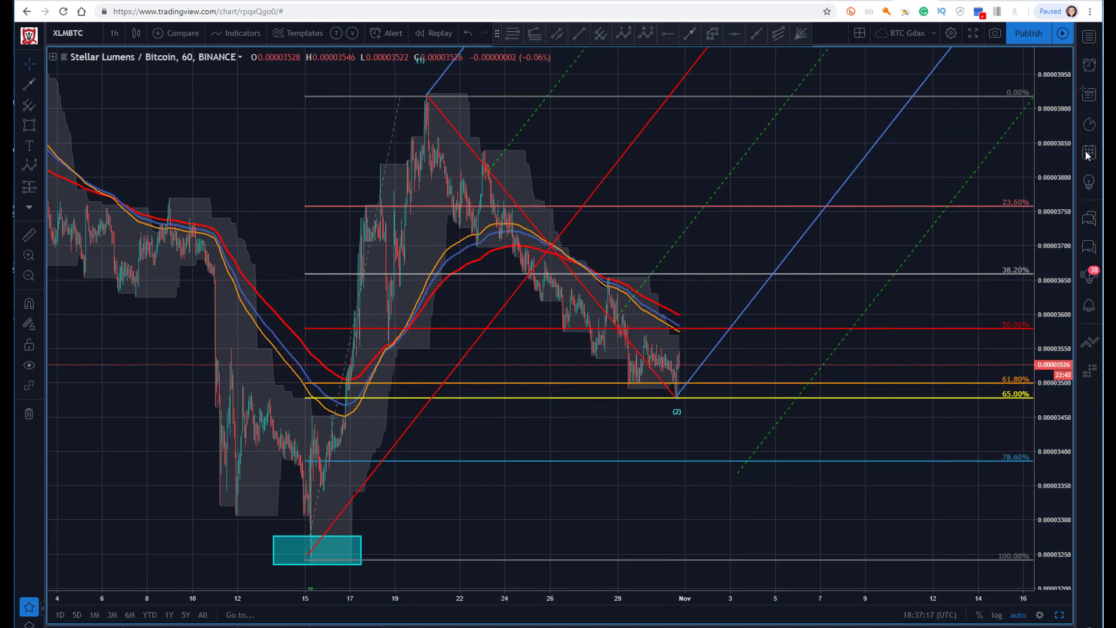
Step: Plot a five-wave Elliott impulse count, (0) to (5), from the 15 October low to the 20 October high near 0.00003923
drag(1057, 163, 1057, 192)
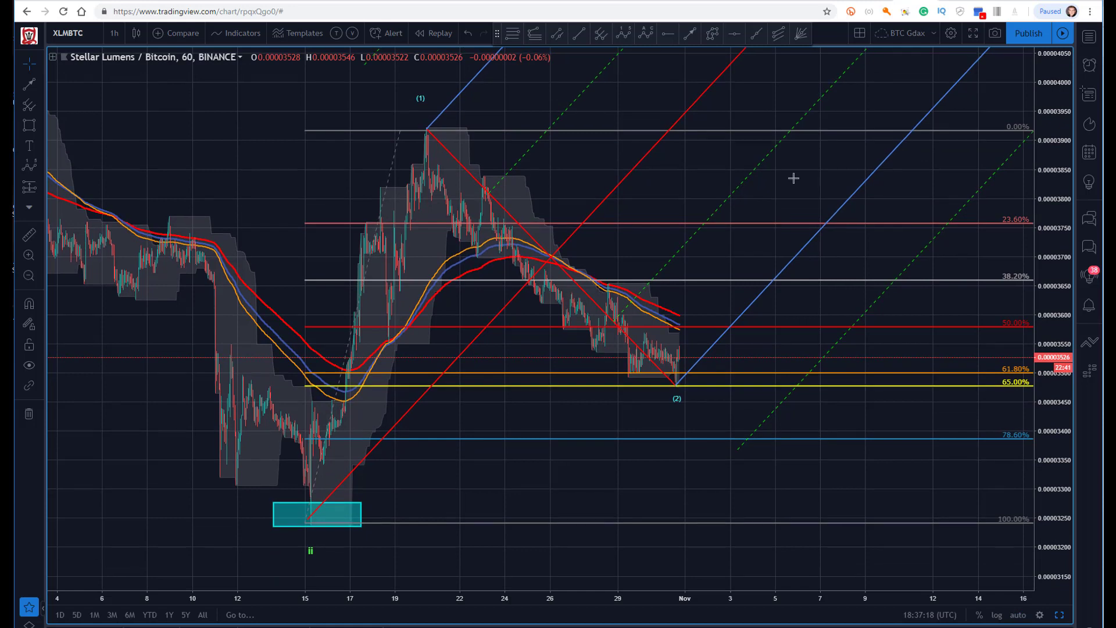
click(623, 33)
click(311, 524)
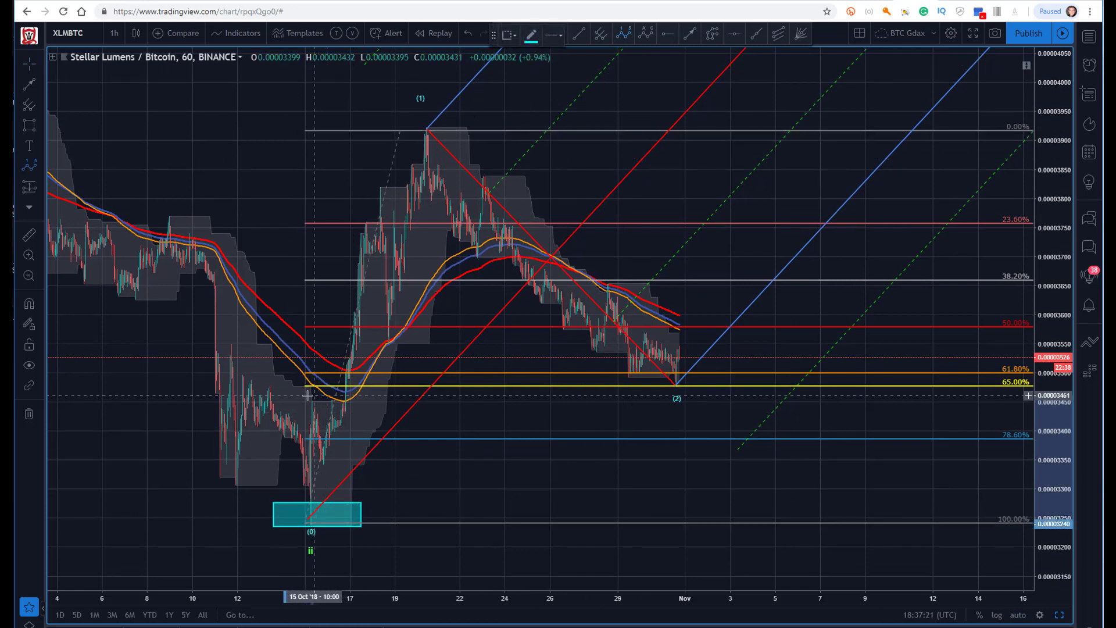
click(305, 396)
click(326, 472)
click(380, 188)
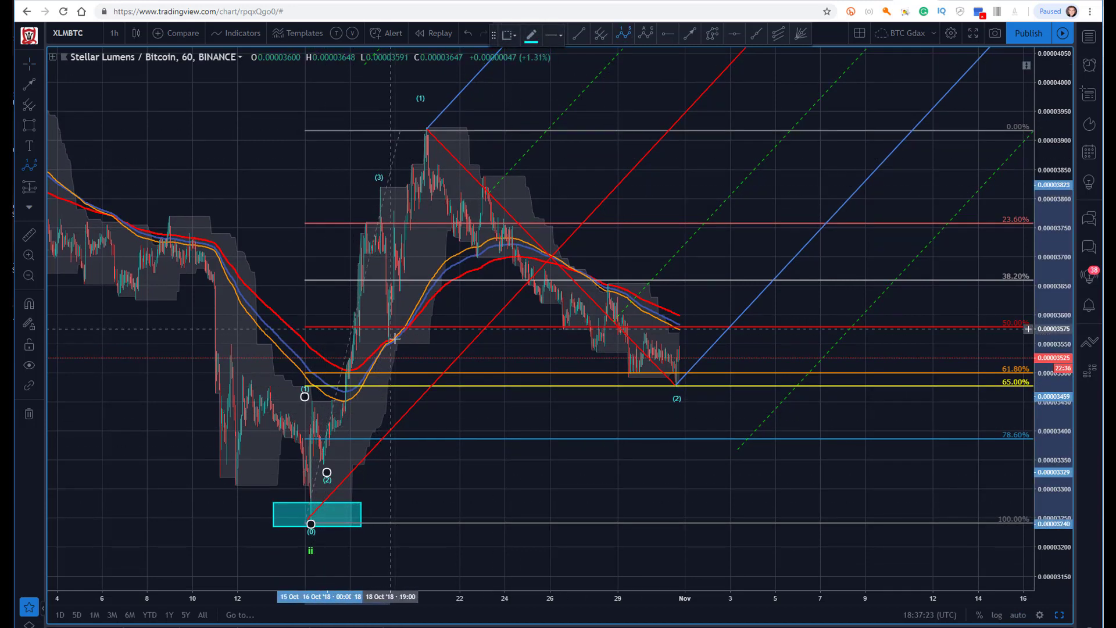
click(389, 345)
click(427, 127)
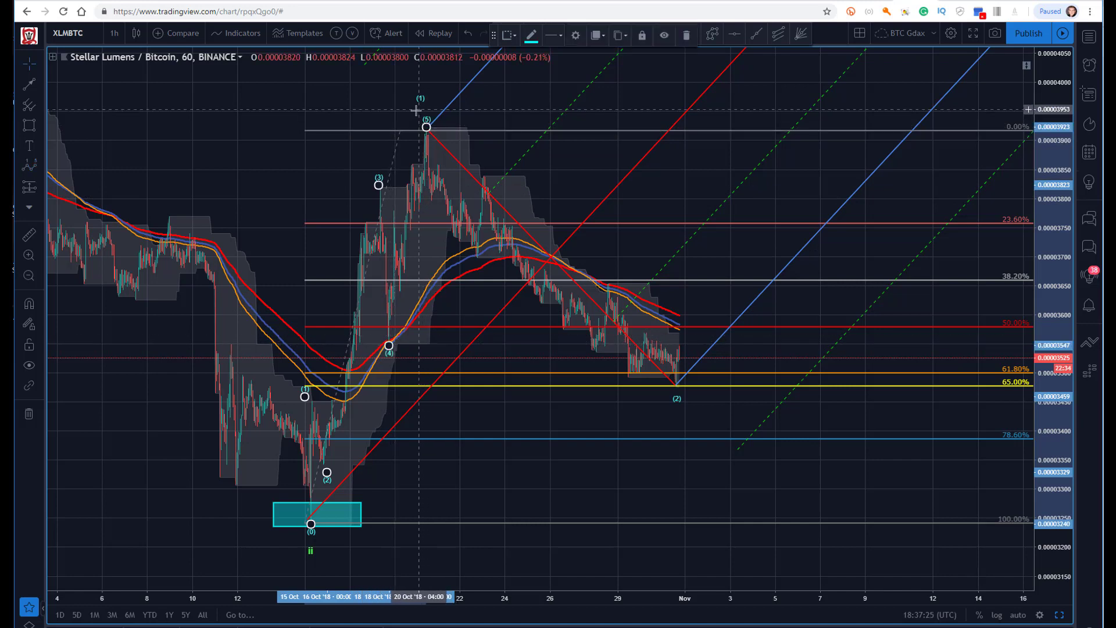
click(398, 112)
Step: Move the larger wave (1) marker above the new (5), then recolour its wave count white and set its degree to Micro
drag(420, 102, 424, 100)
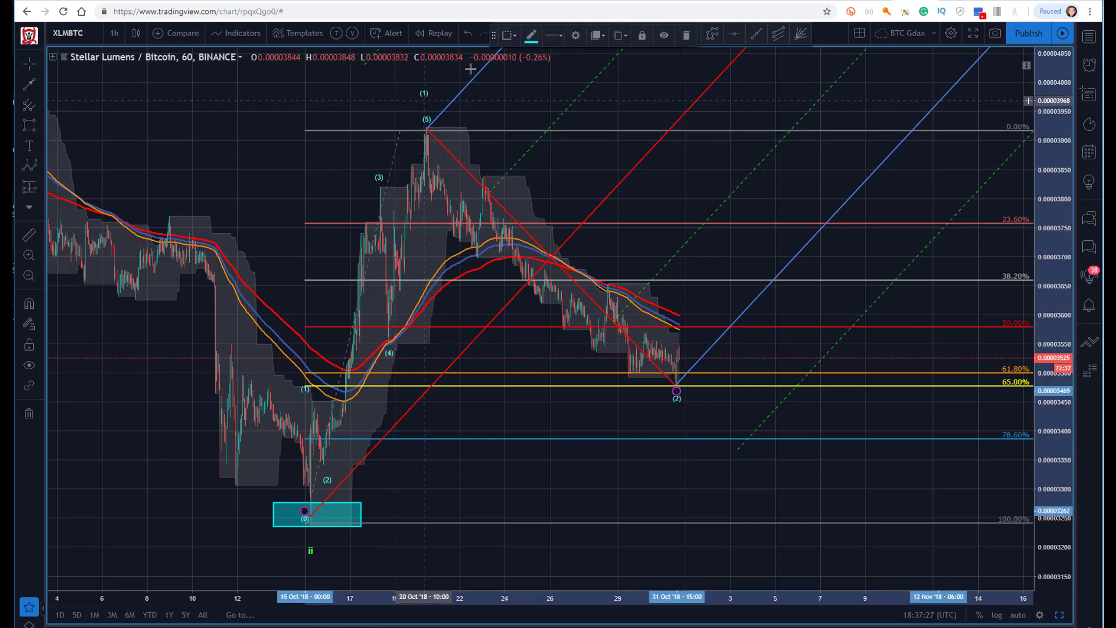
click(531, 35)
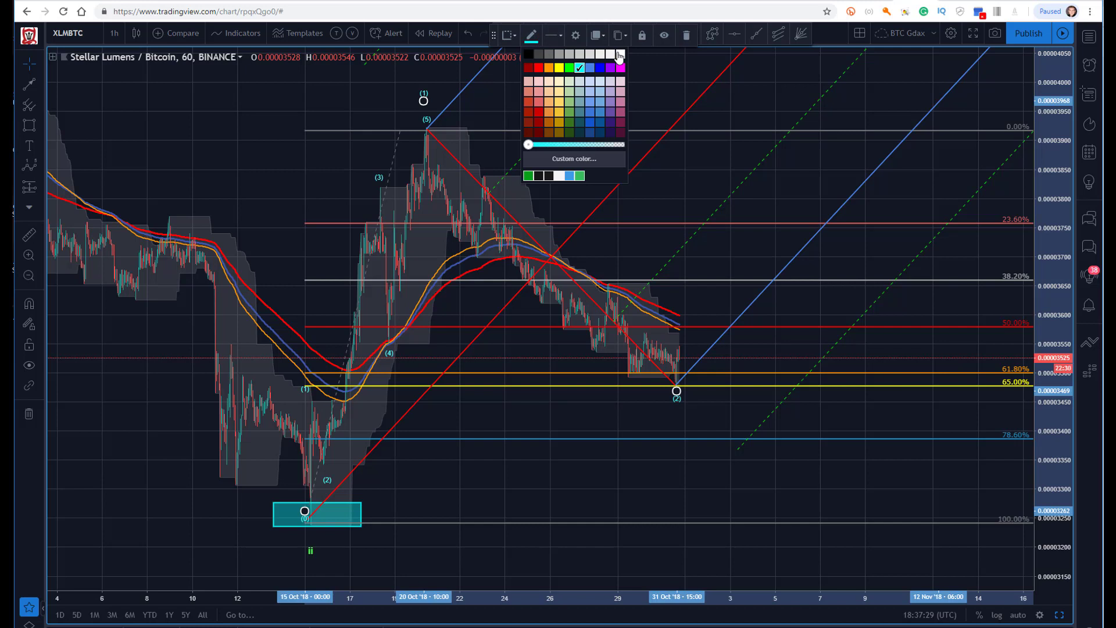
click(620, 55)
click(575, 35)
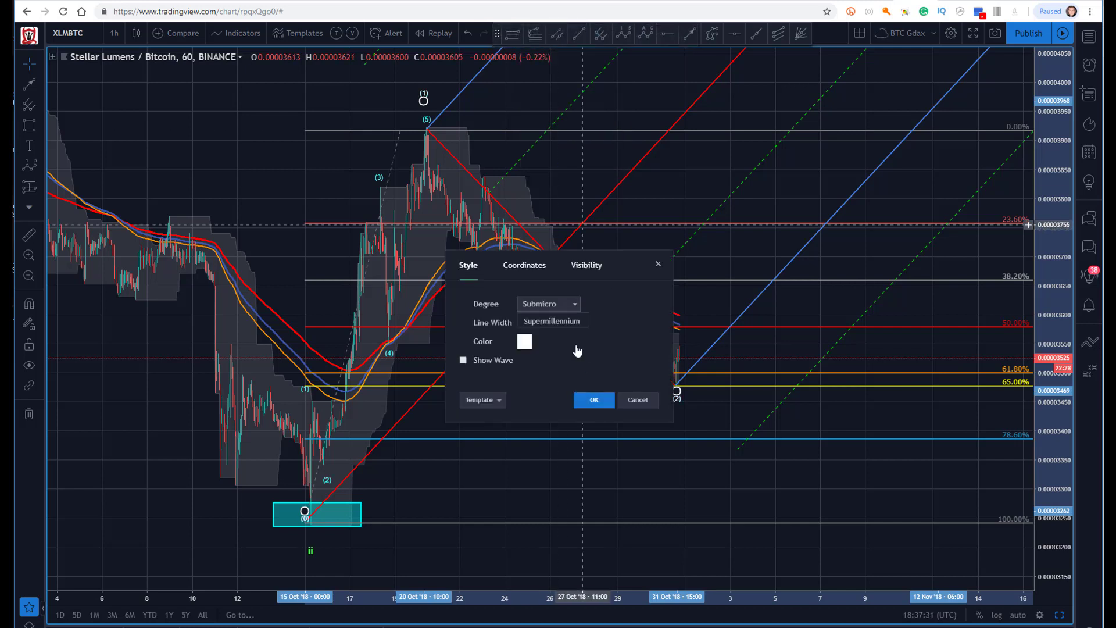
click(551, 533)
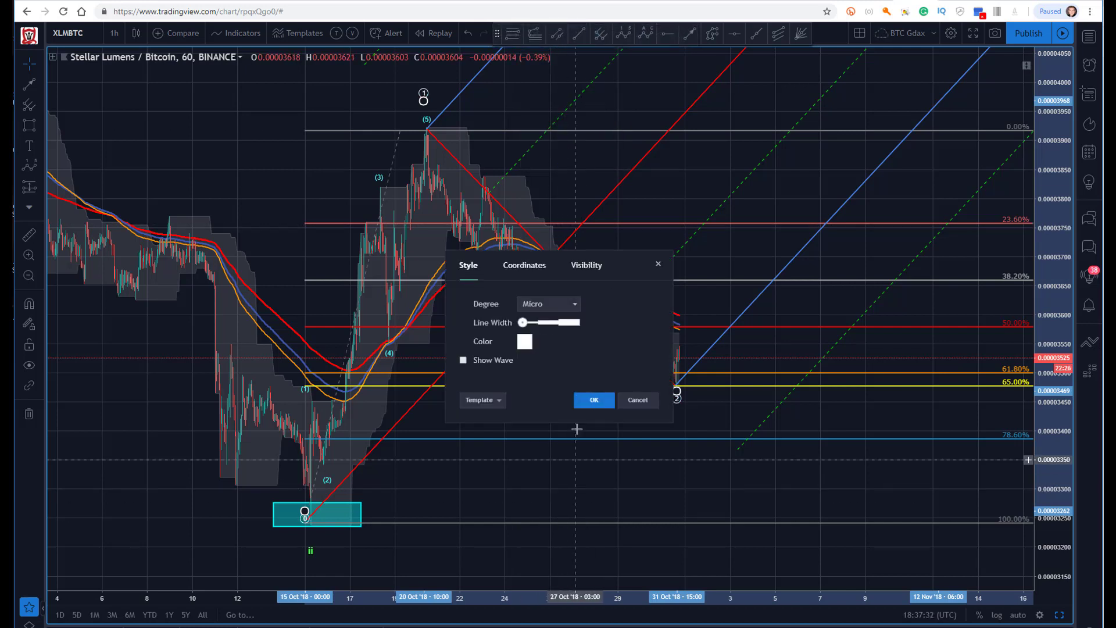
click(597, 398)
Step: Fine-tune the pitchfork's second anchor on the 20 October high below the cyan (5) marker
drag(262, 119, 317, 139)
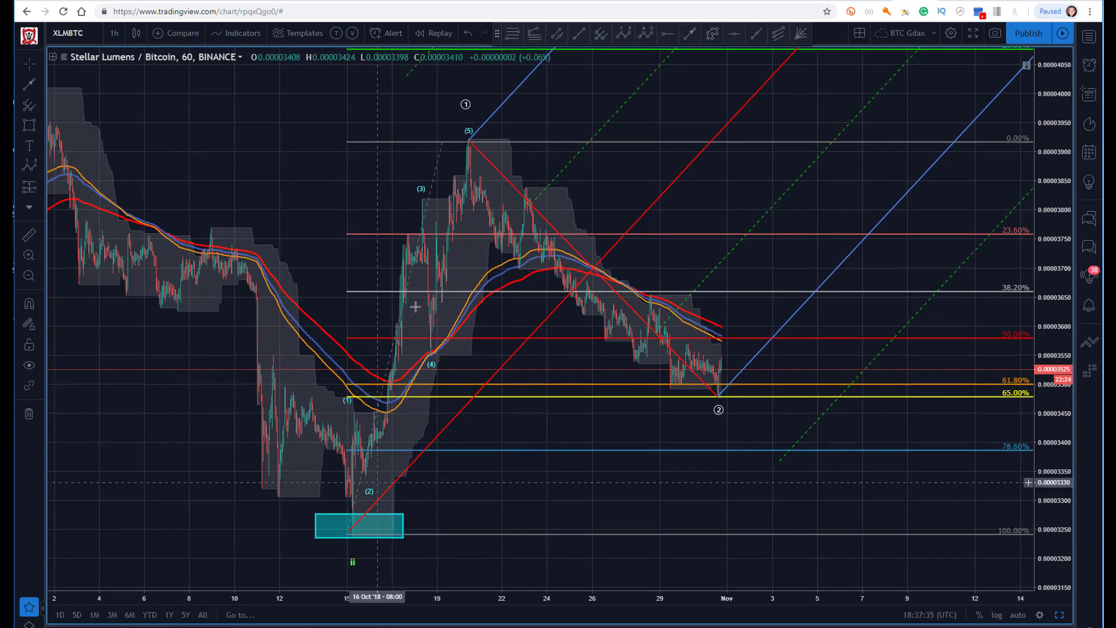
click(470, 143)
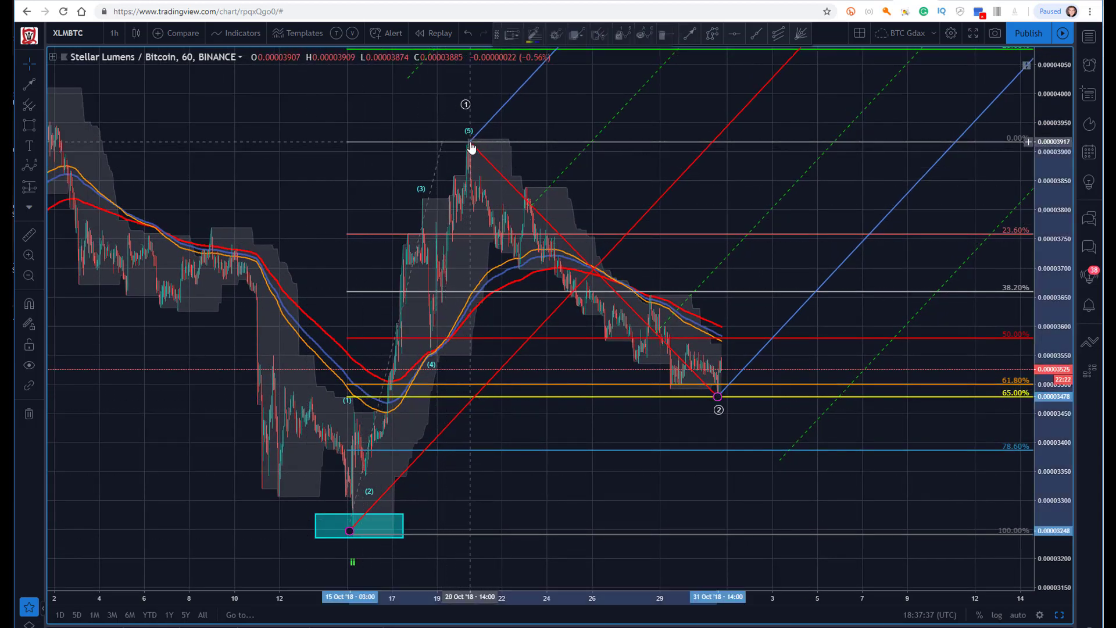
drag(470, 146, 468, 141)
click(400, 122)
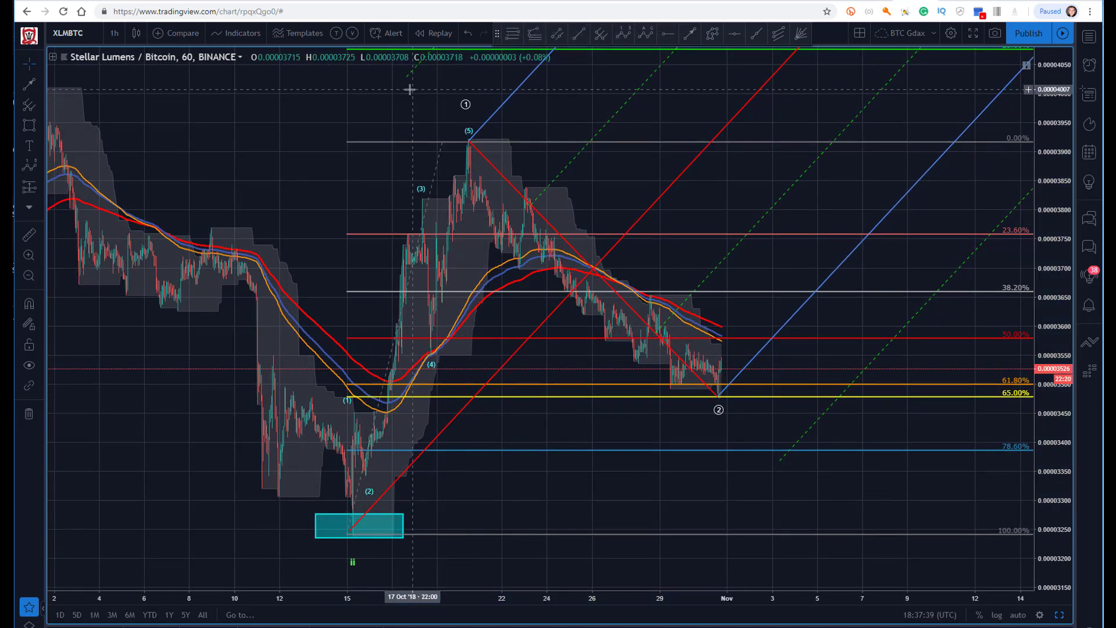
Step: Plot an ABC correction from the 20 October high, with A near 0.00003674, B near 0.00003845 and C near the 31 October low
click(644, 31)
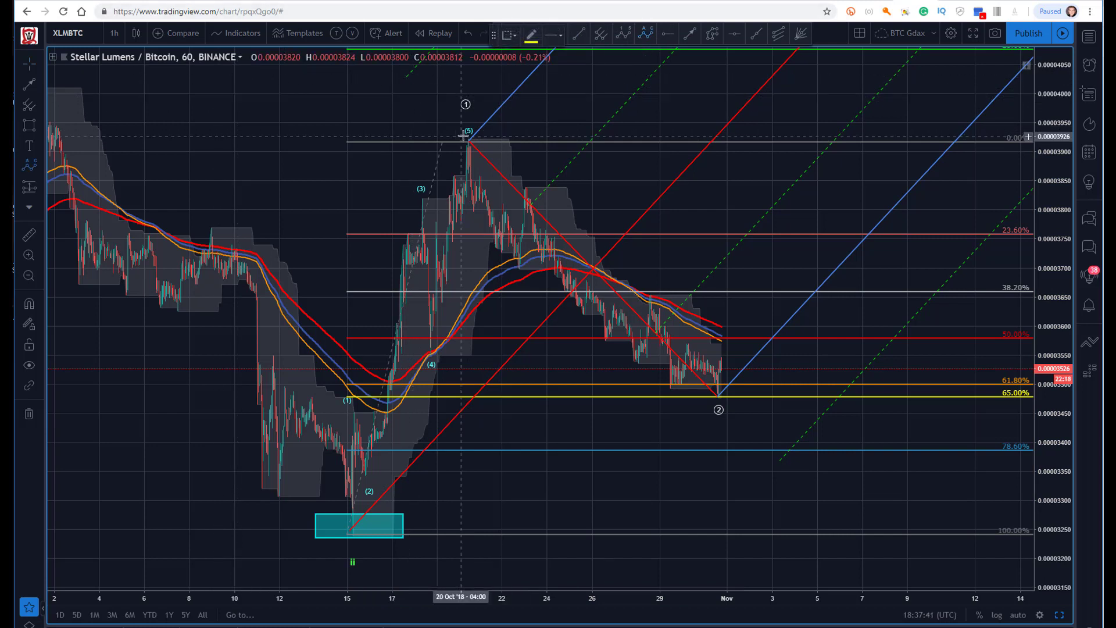
click(469, 140)
click(524, 283)
click(524, 175)
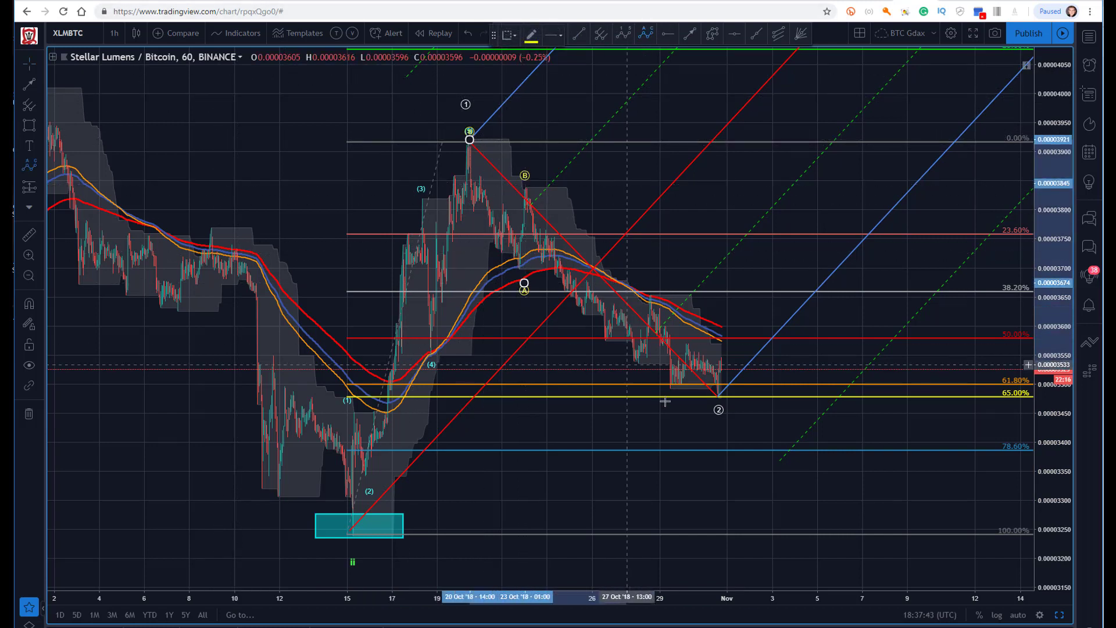
click(704, 406)
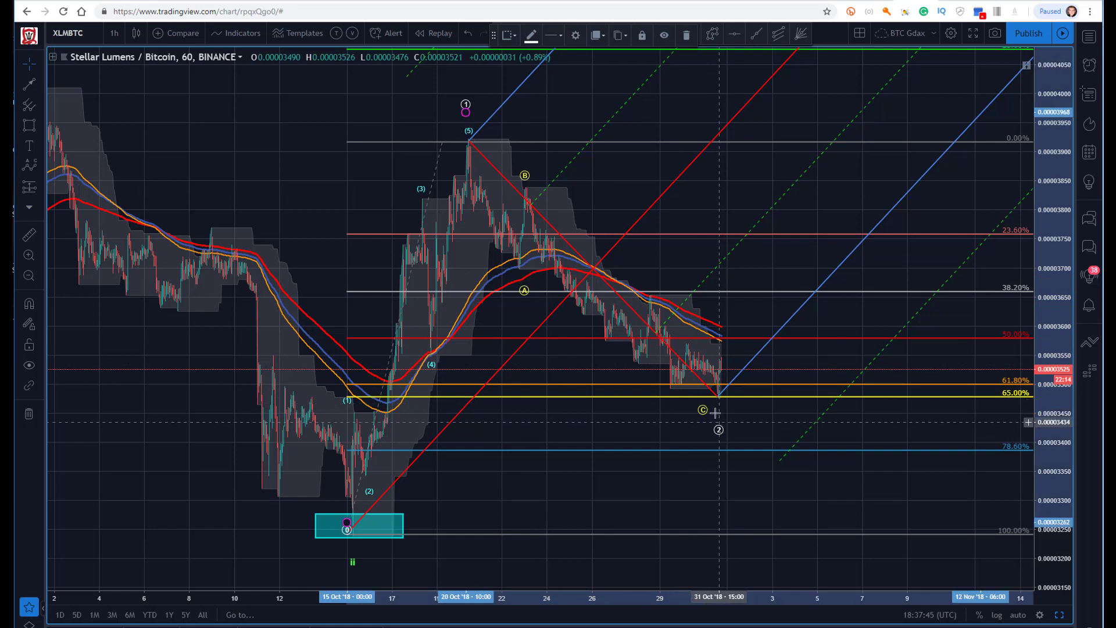
Step: Align the yellow C with the 31 October low and place the white (2) marker directly beneath it
mouse_move(703, 409)
mouse_down()
mouse_move(710, 397)
mouse_move(719, 412)
mouse_up()
click(685, 408)
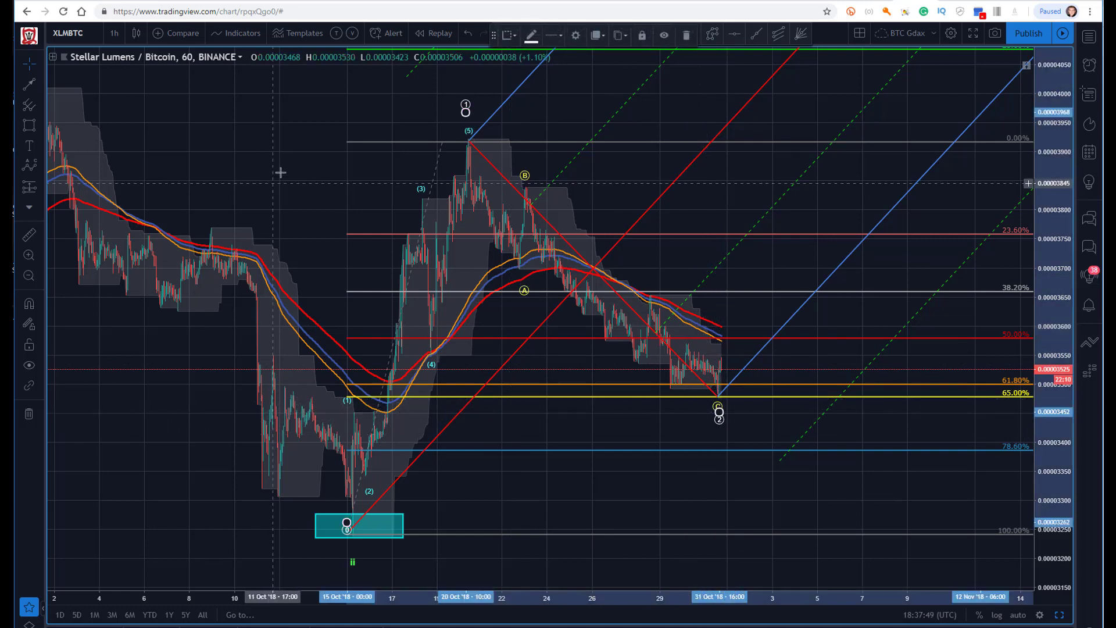
click(280, 168)
Step: Draw a dashed white arrow from the 31 October low up to where the pitchfork's red median line meets the -23.60% level
click(690, 33)
click(719, 395)
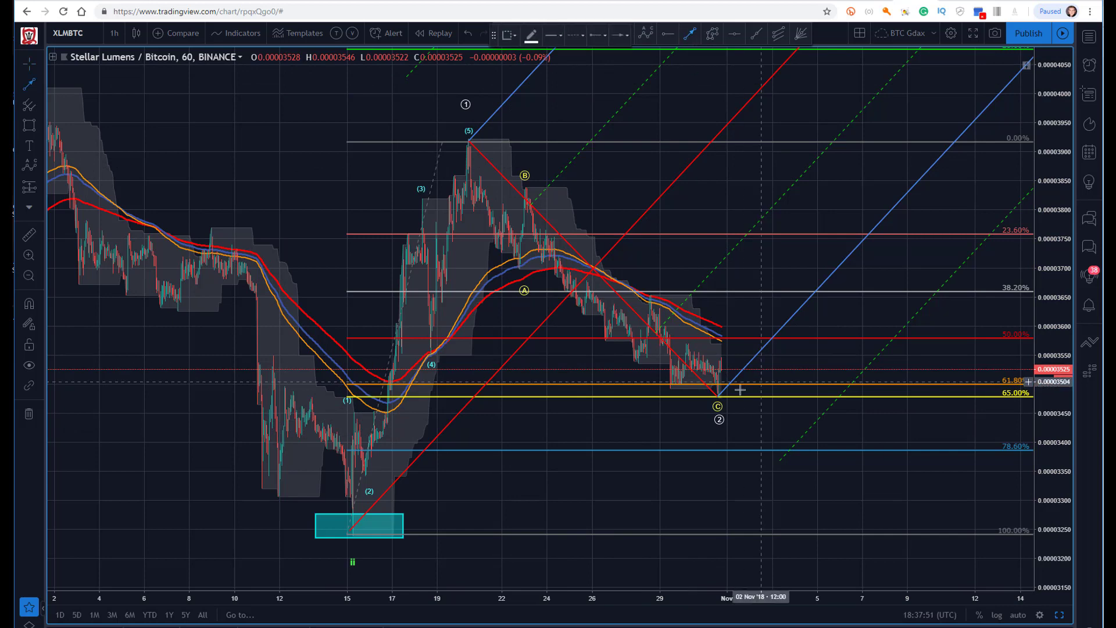
click(795, 54)
Step: Draw a small cyan rectangle around the 31 October low between the 61.80% and 65.00% levels, from 0.00003501 to 0.00003477
drag(362, 109, 329, 133)
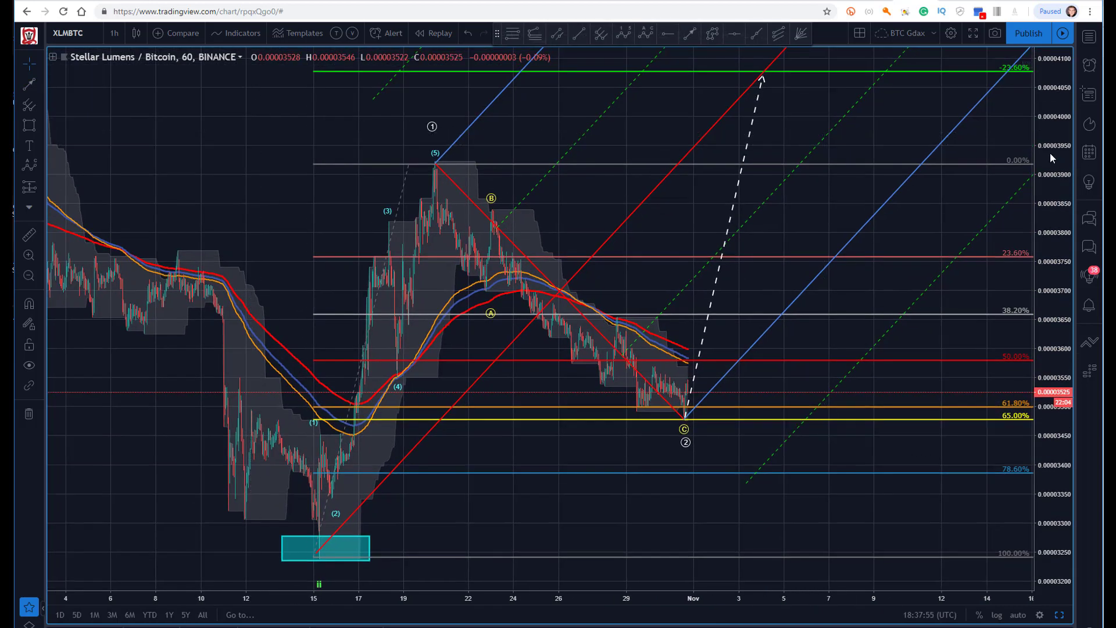
drag(1051, 169, 1047, 256)
drag(261, 174, 265, 184)
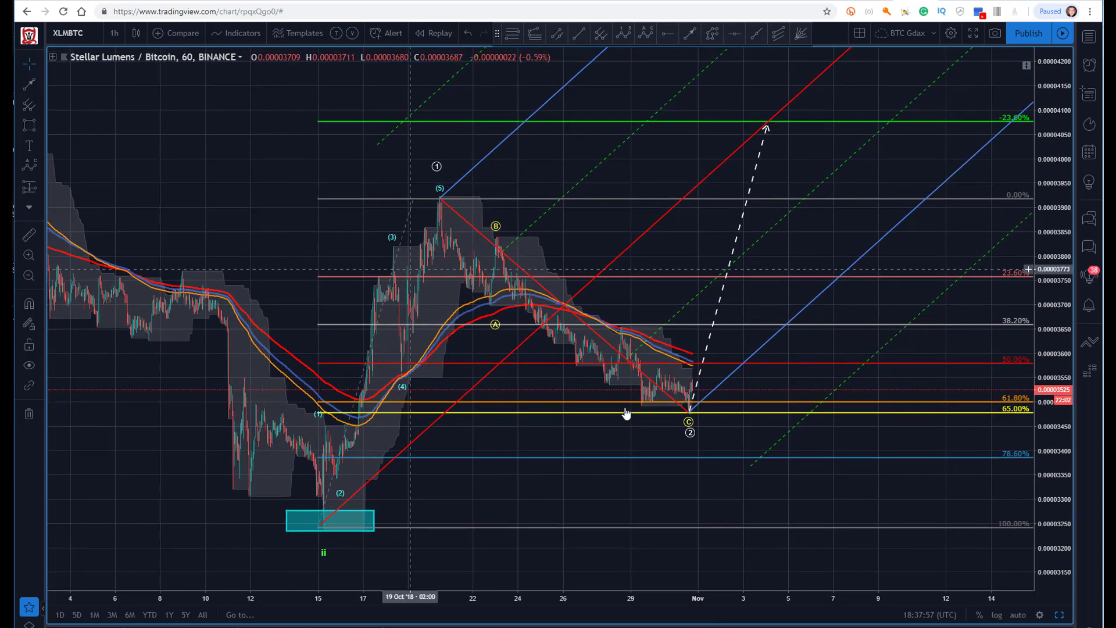
click(28, 125)
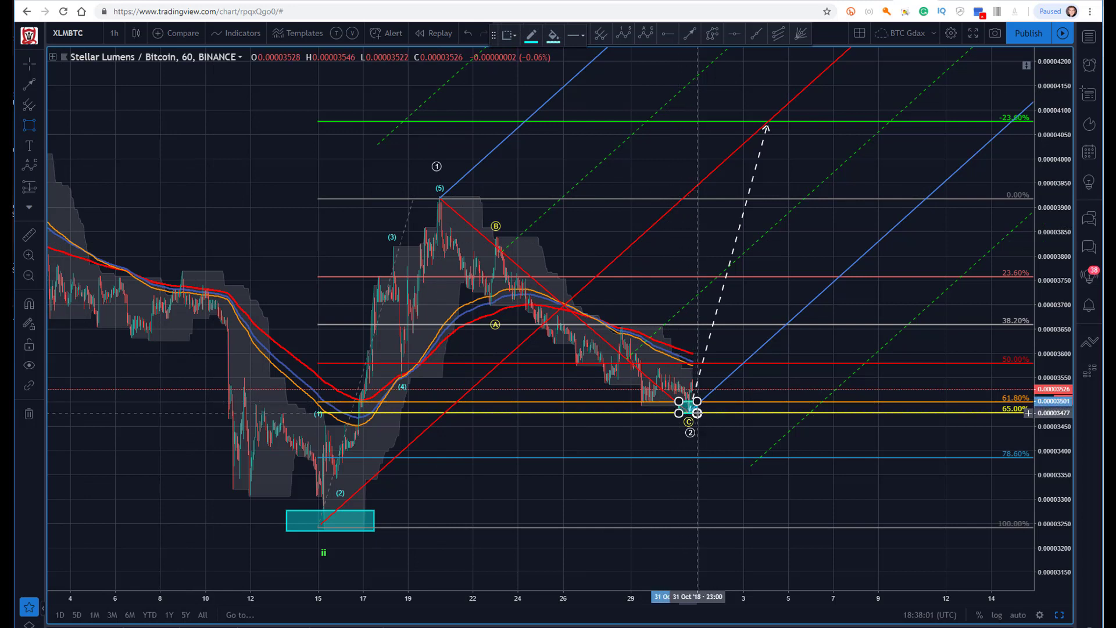
click(698, 413)
click(272, 194)
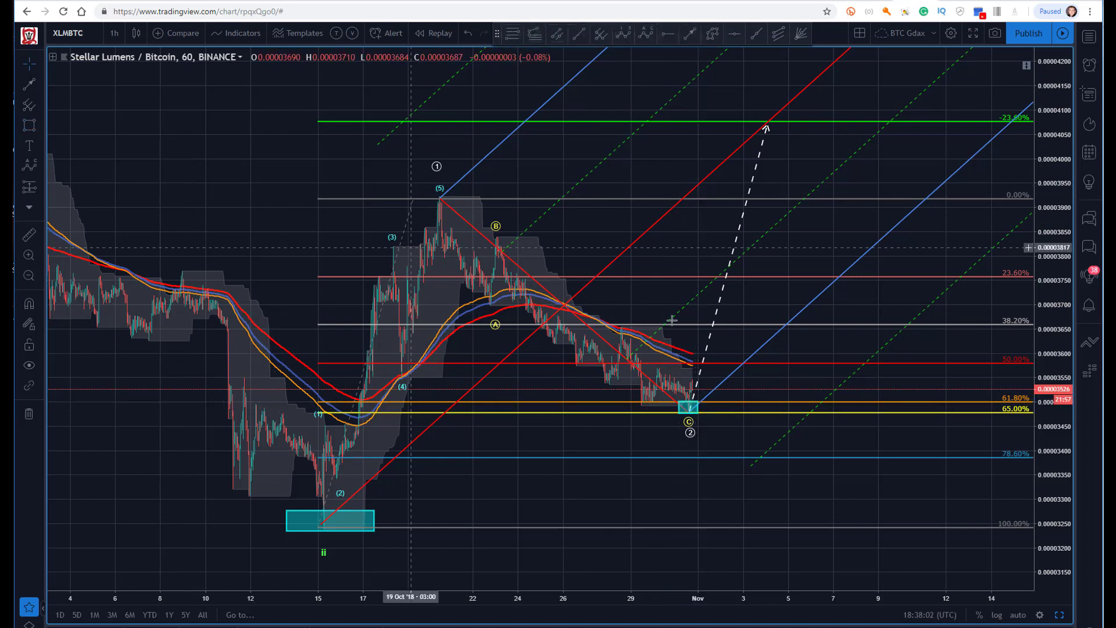
Step: Place a long position beside the current price with entry 0.00003529, target 0.00004070 and stop 0.00003469
click(43, 186)
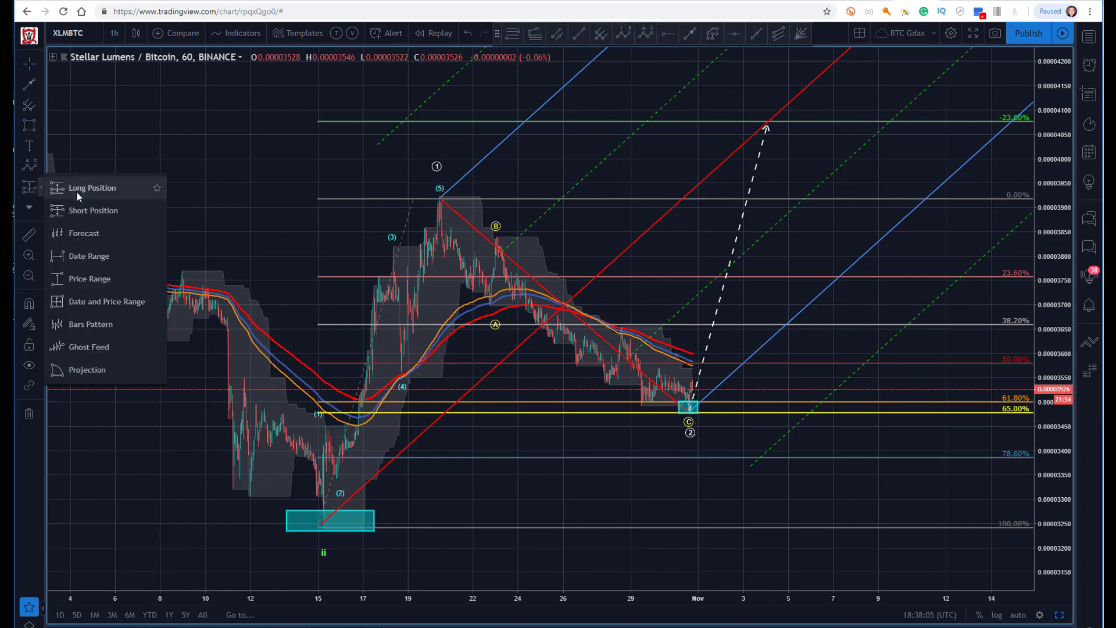
click(76, 188)
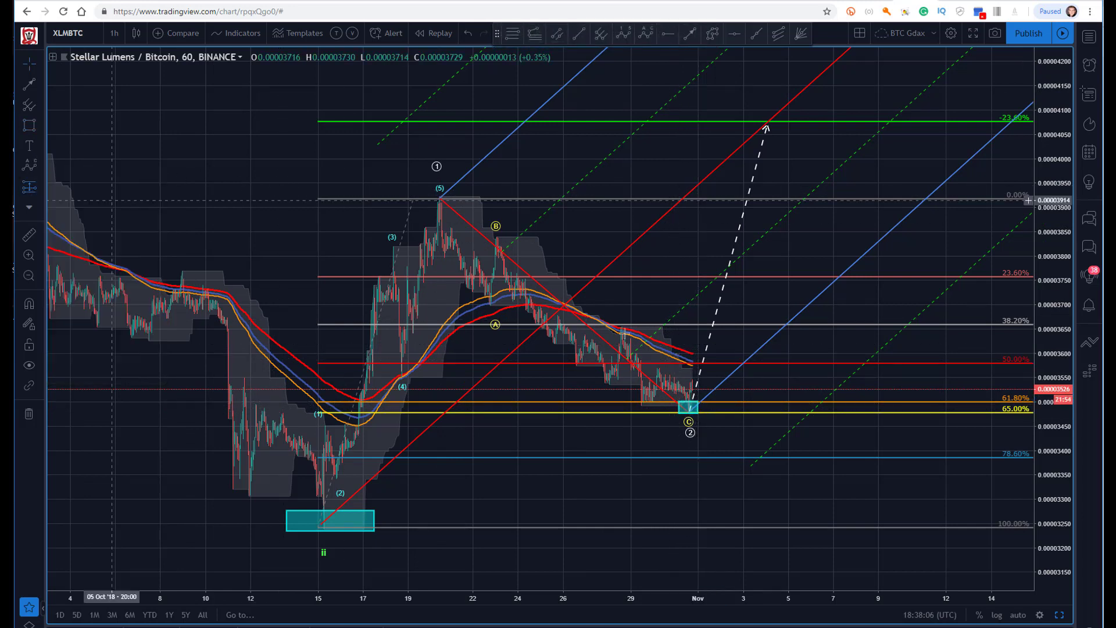
click(719, 388)
drag(721, 327, 719, 124)
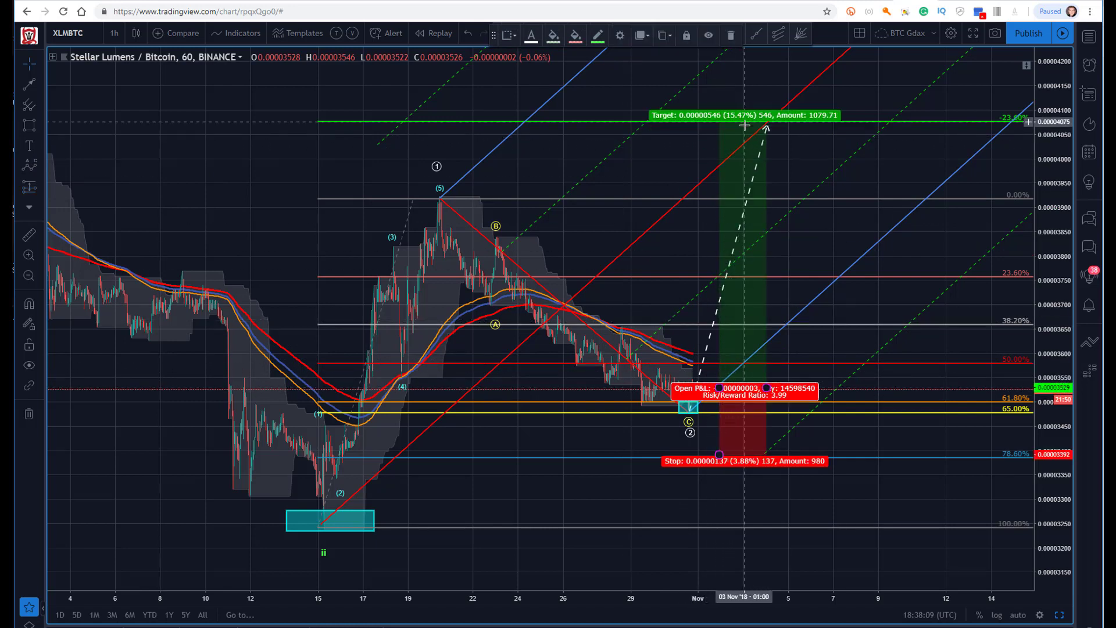
drag(719, 459, 724, 417)
click(228, 191)
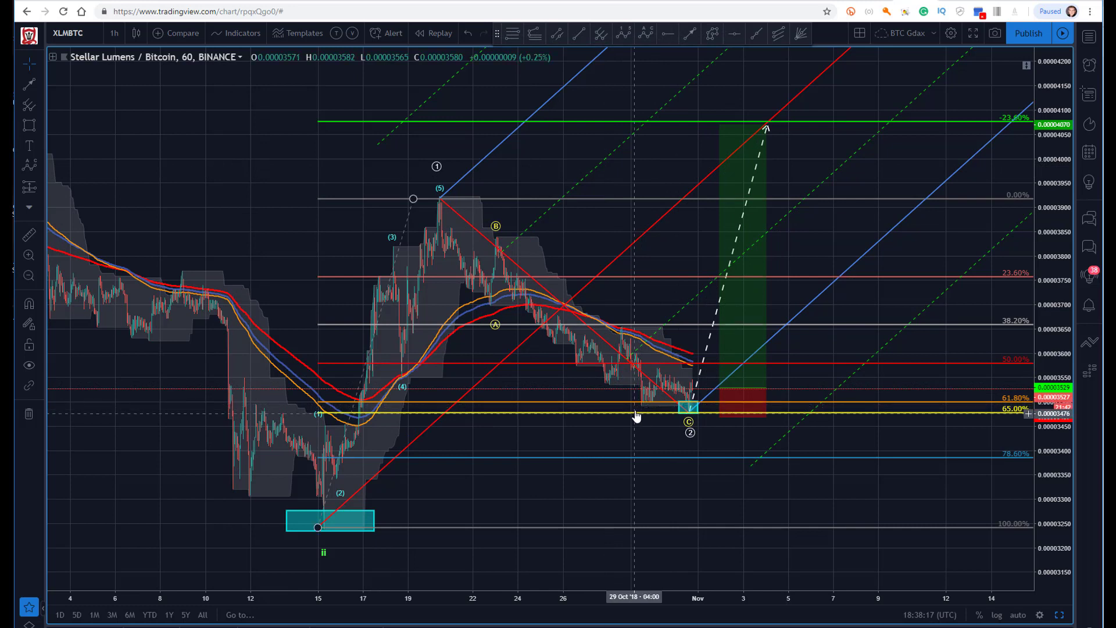
Step: Fine-tune the pitchfork's first anchor on the 15 October low above the green ii marker
click(321, 527)
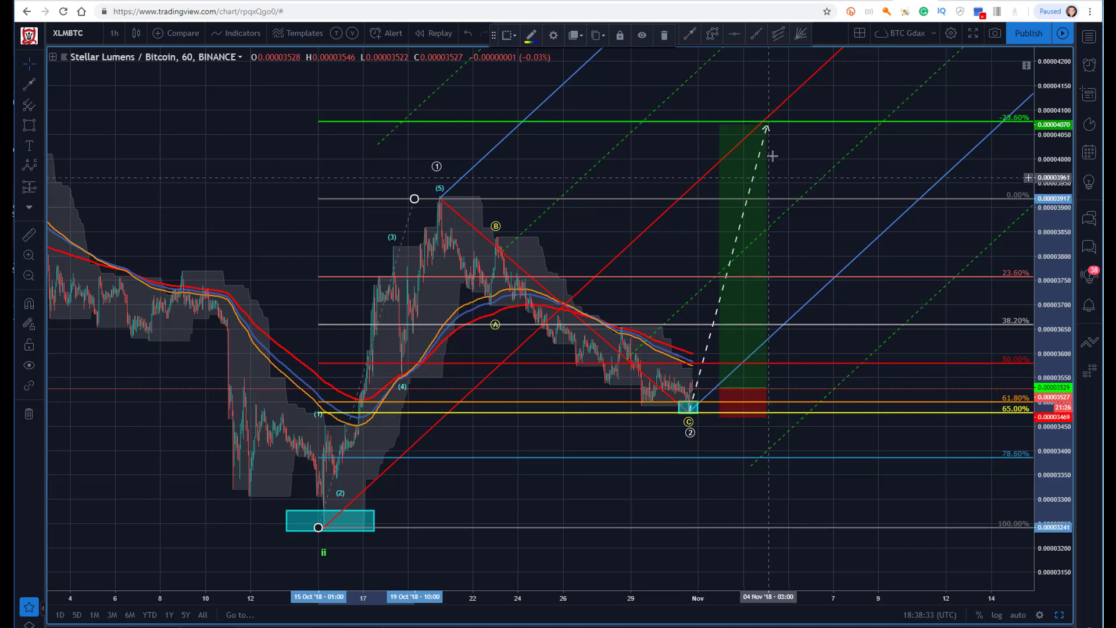
click(767, 125)
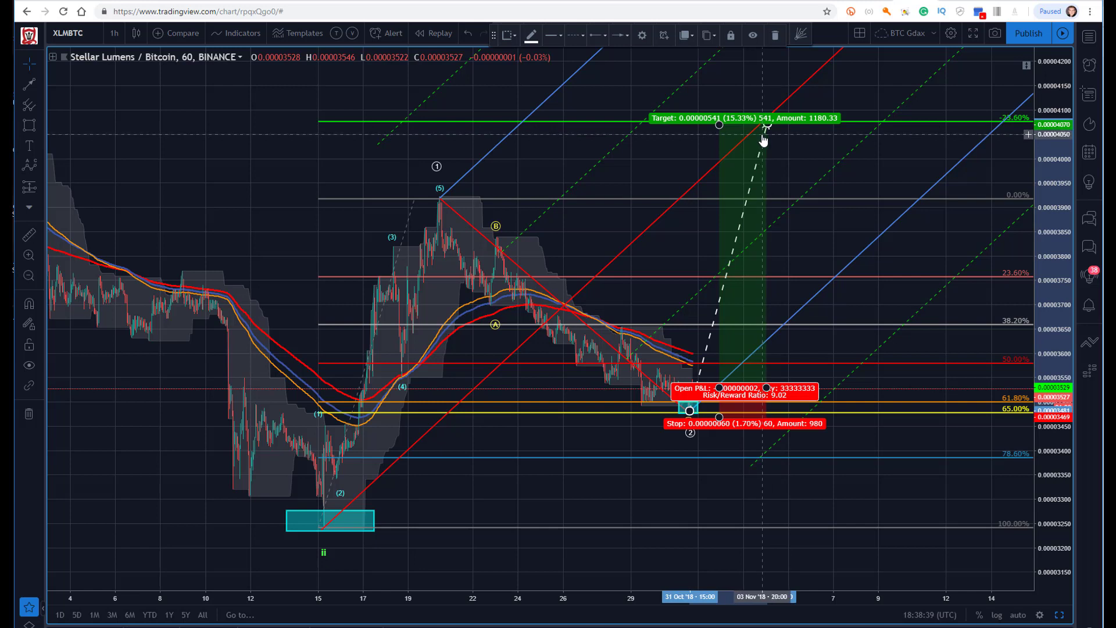
click(296, 179)
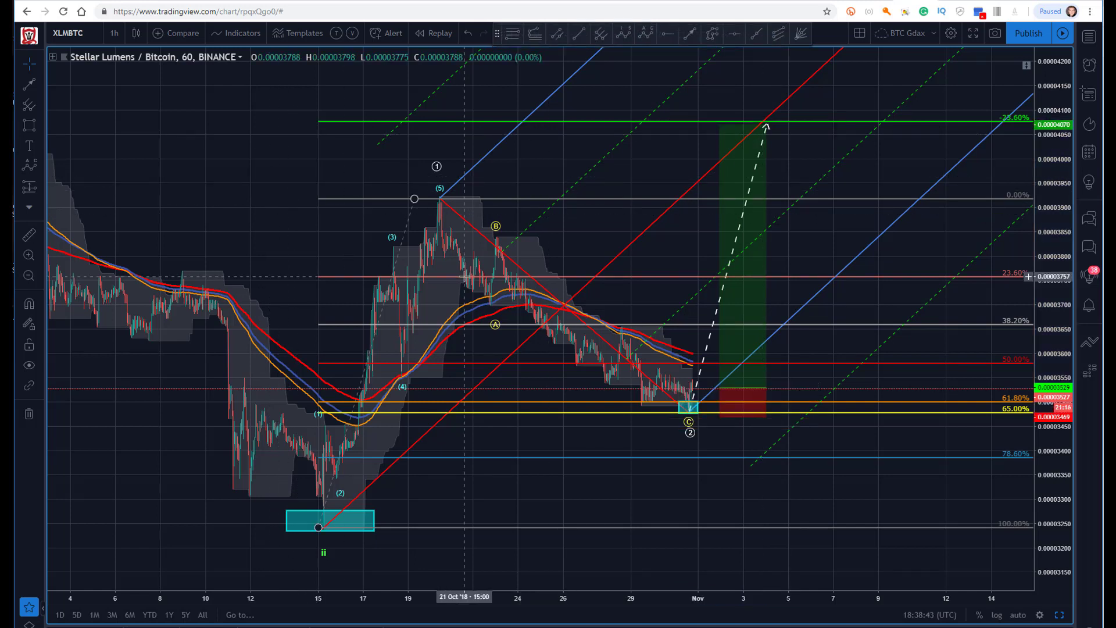
Step: Draw a descending parallel channel from the 20 October high to 31 October near 0.00003557, with its lower edge along the A low
click(558, 34)
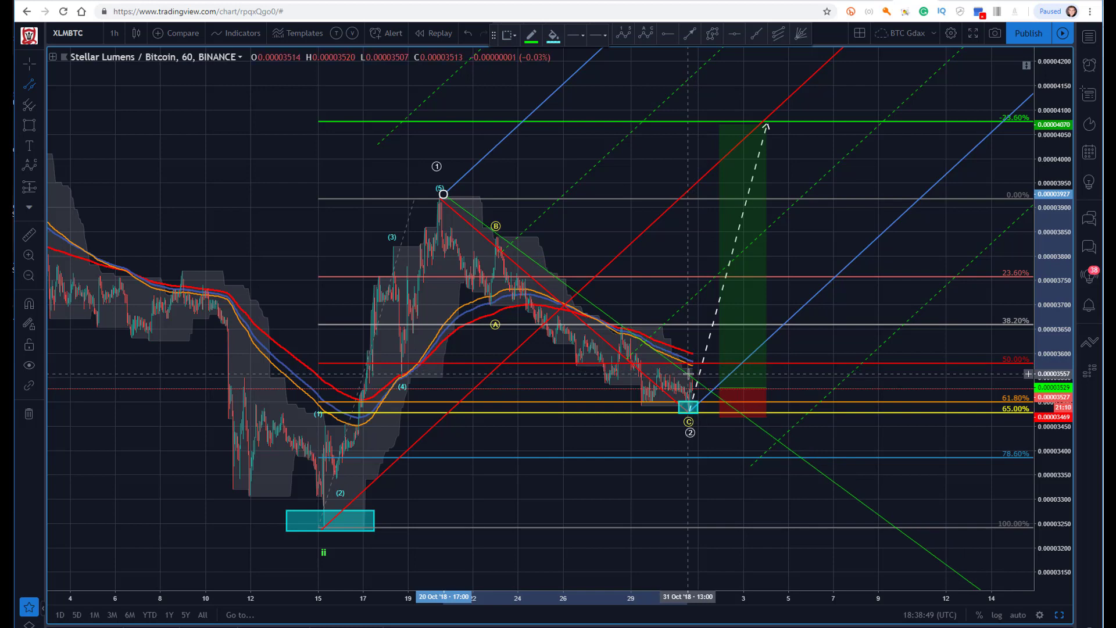
click(690, 374)
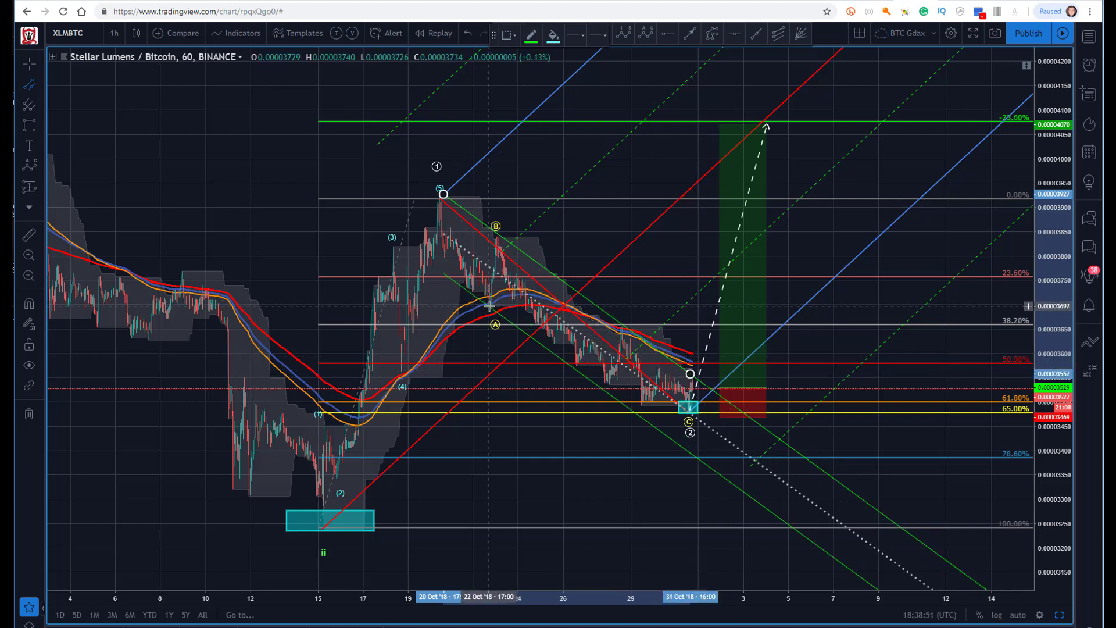
click(567, 362)
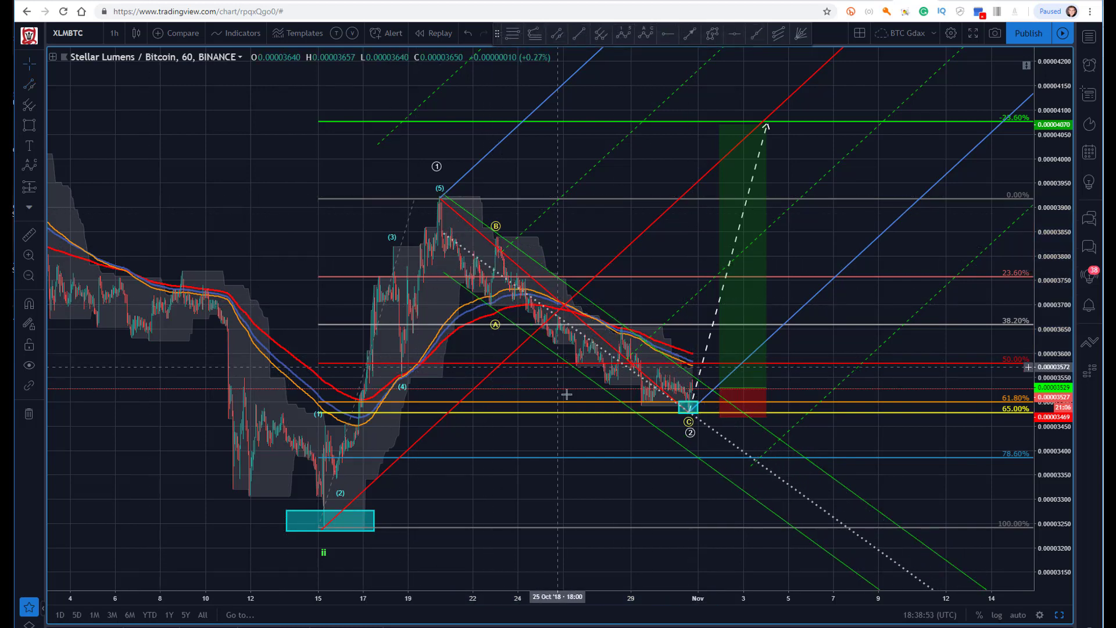
click(687, 406)
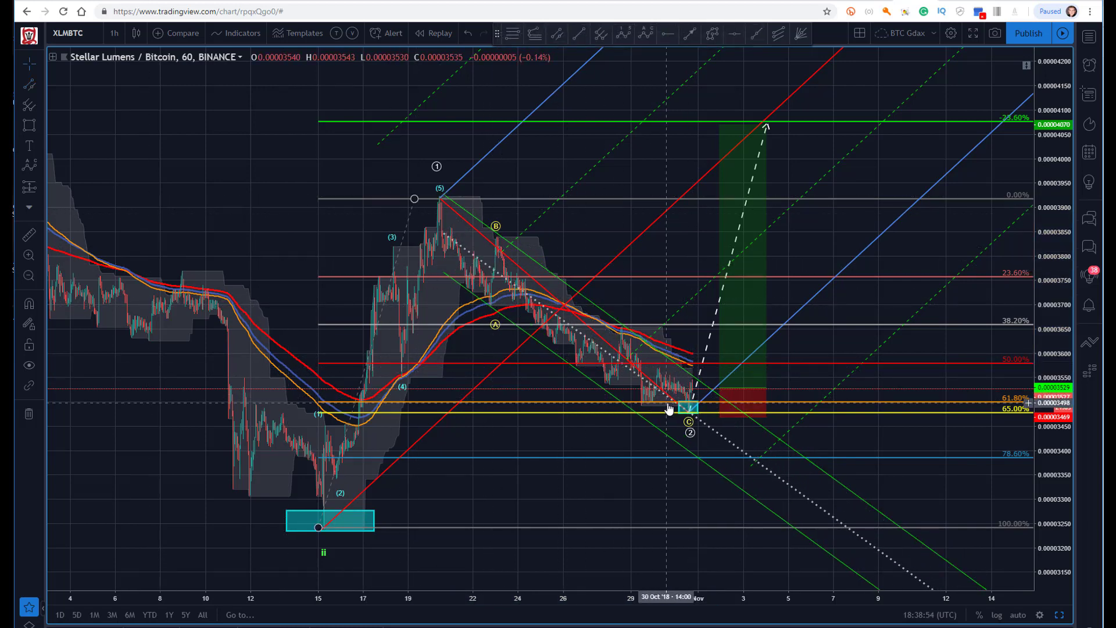
click(739, 411)
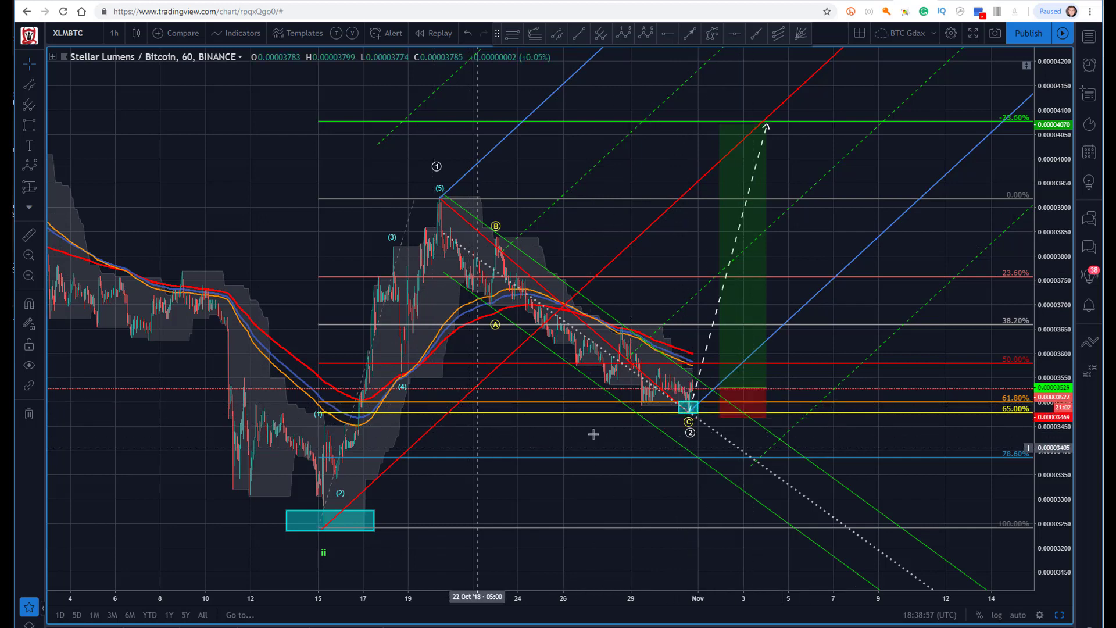
click(410, 515)
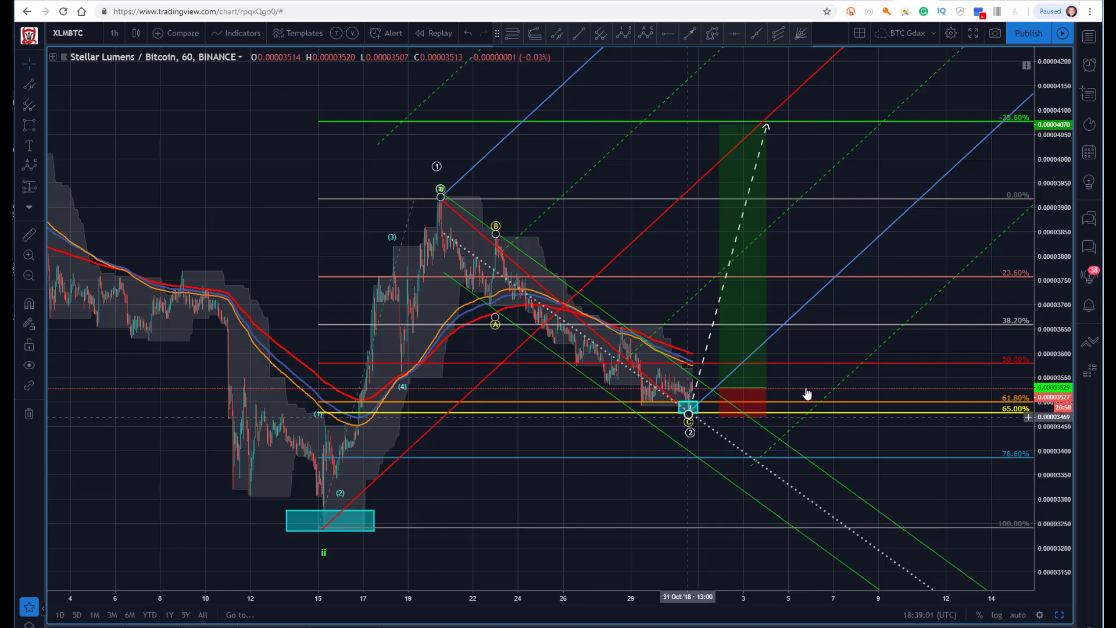
click(763, 405)
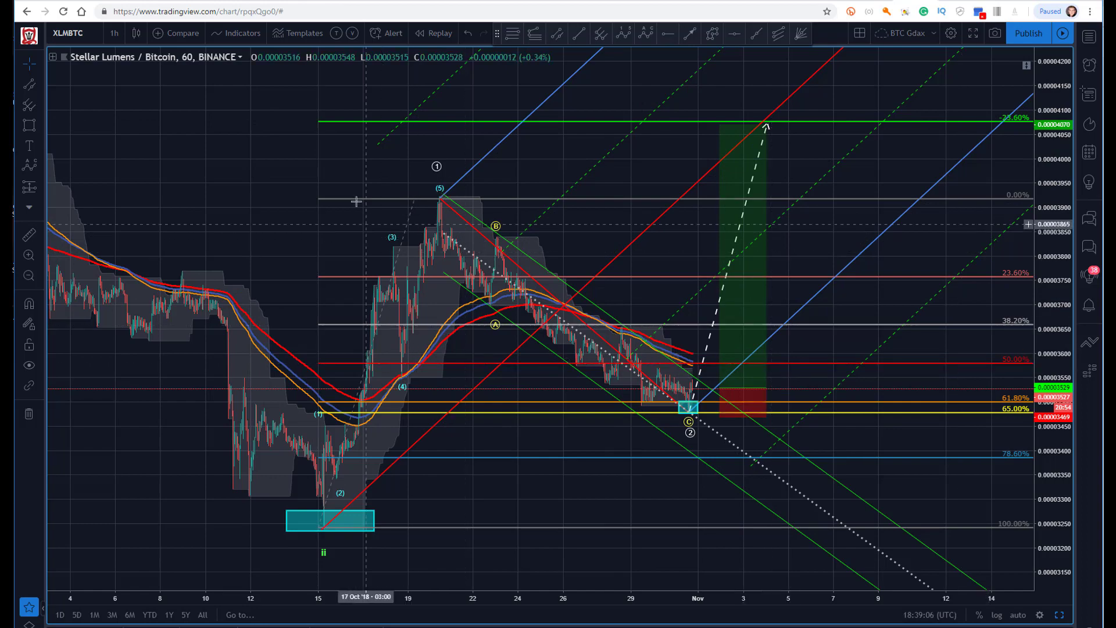
Step: Raise the long position's target to 0.00004593 at the -100% Fibonacci level, with the stop at 0.00003460
drag(297, 198, 279, 217)
drag(1044, 207, 1040, 369)
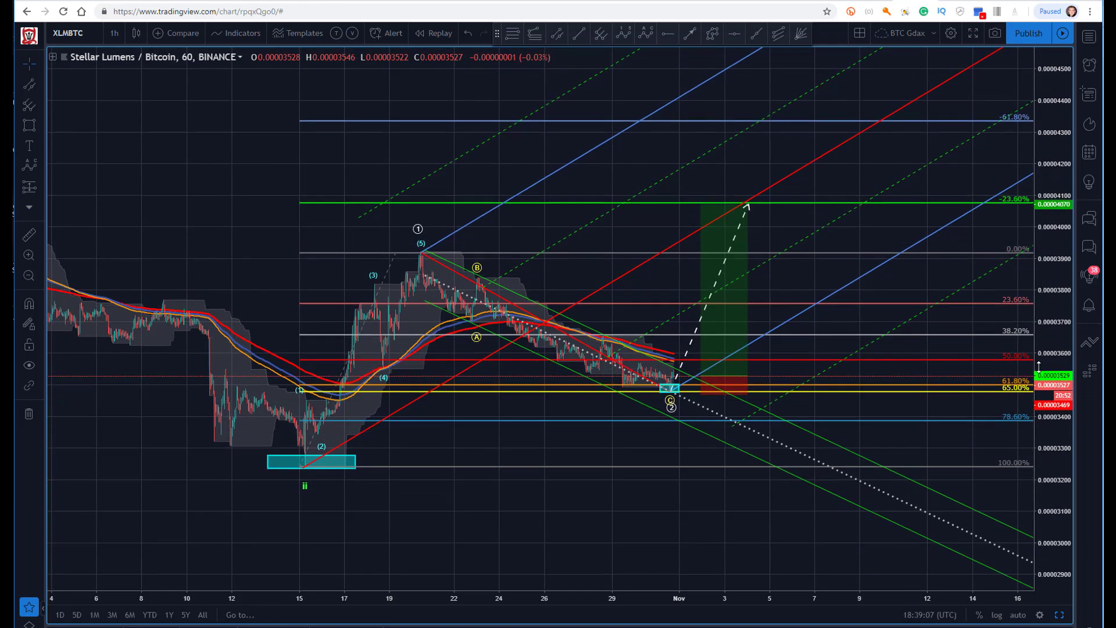
drag(145, 194, 126, 282)
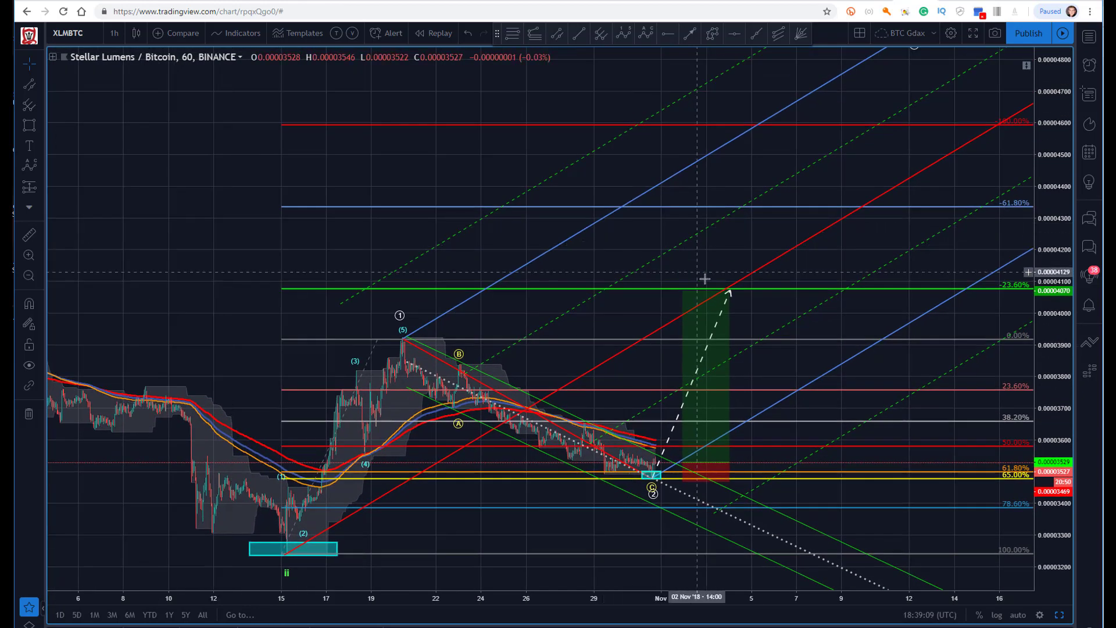
drag(729, 291, 715, 124)
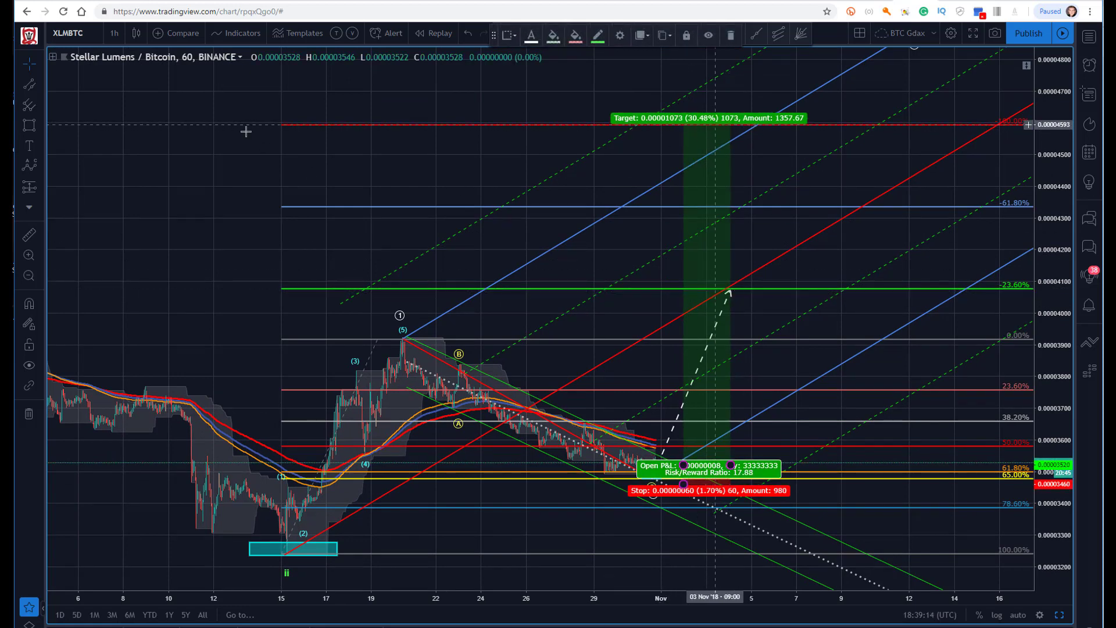
click(246, 132)
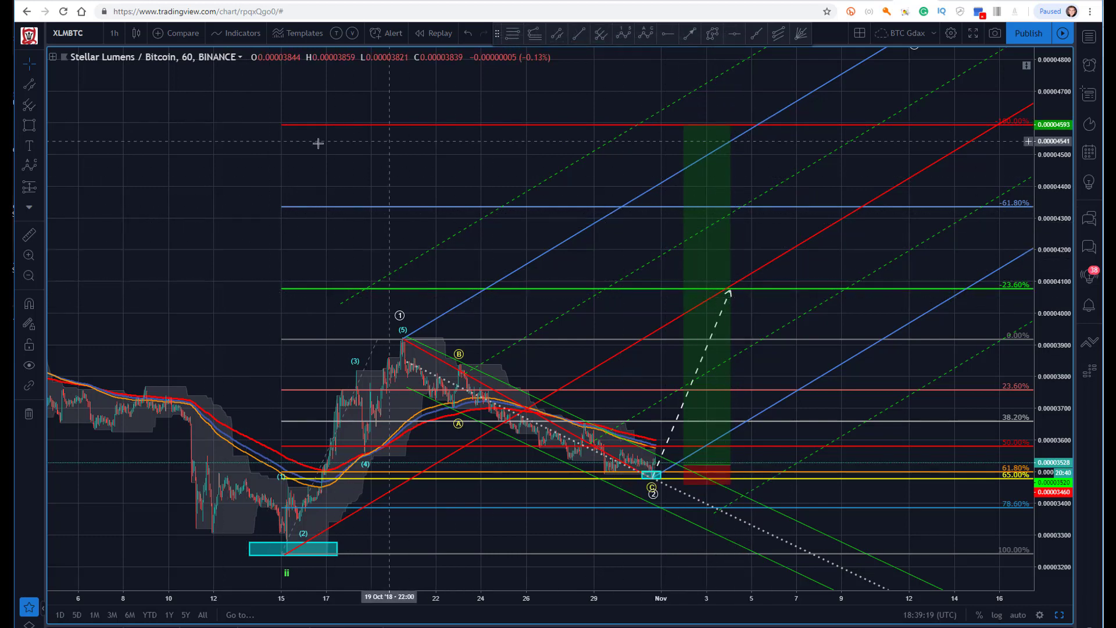
Step: Draw a trend-based Fibonacci extension from the 15 October low through the 20 October high to the 31 October low
click(535, 34)
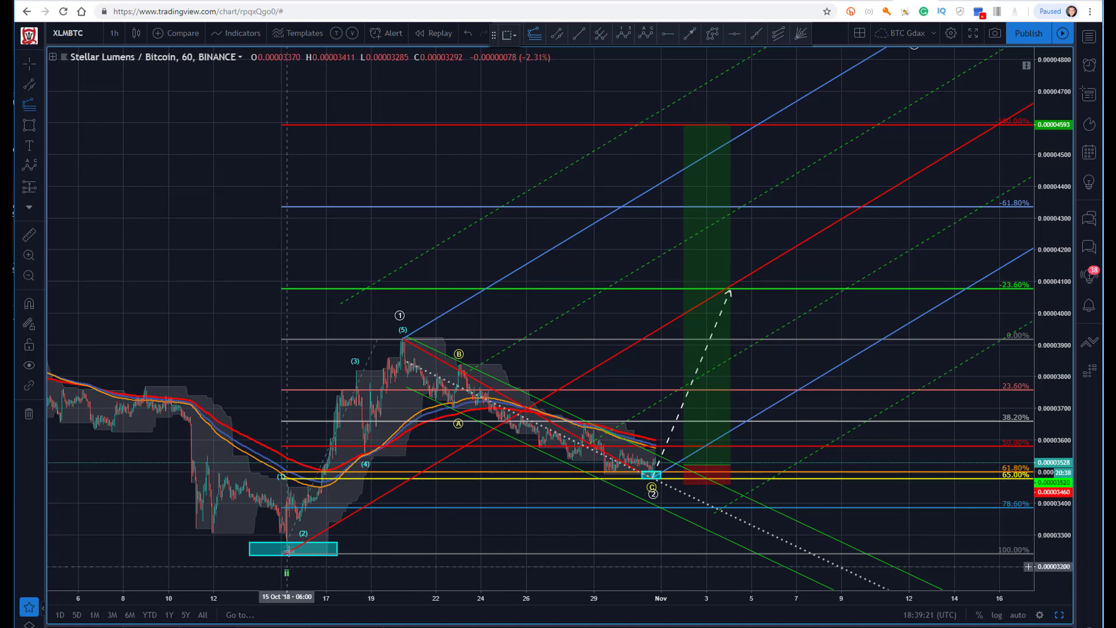
click(404, 339)
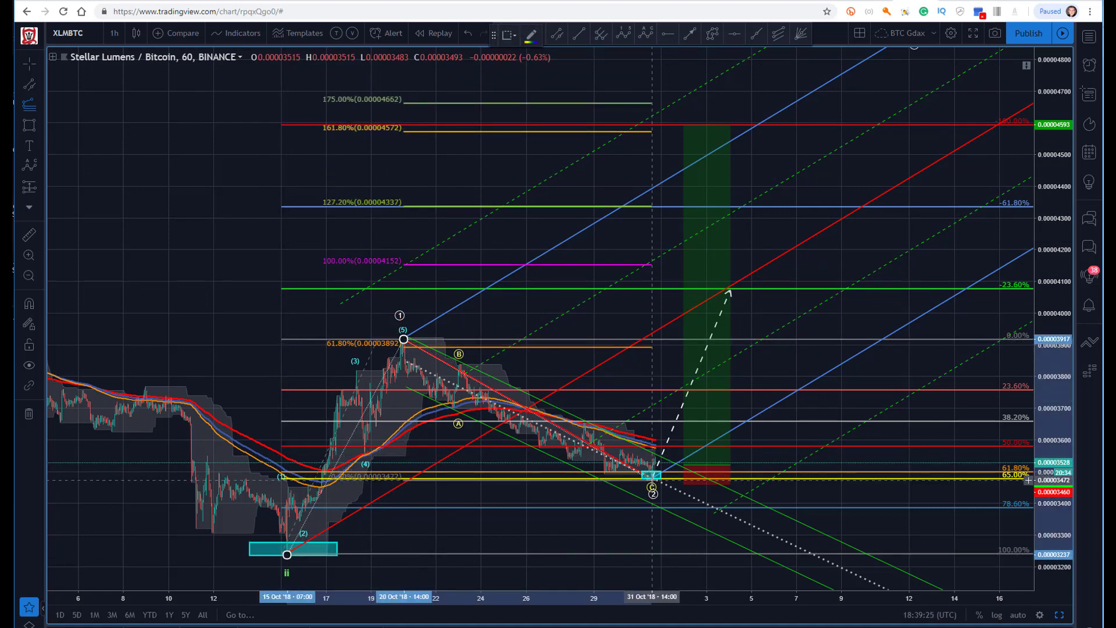
click(651, 479)
Step: Mark the target zone from 0.00004574 to 0.00004608 with a cyan rectangle spanning 24 October to 6 November
click(29, 125)
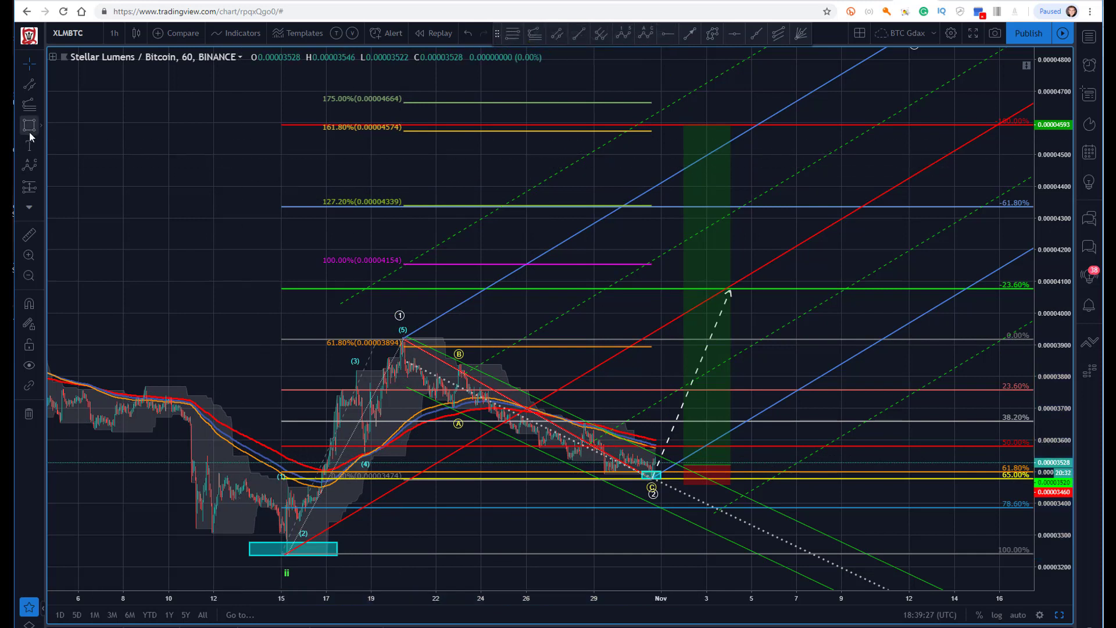
click(487, 121)
click(783, 131)
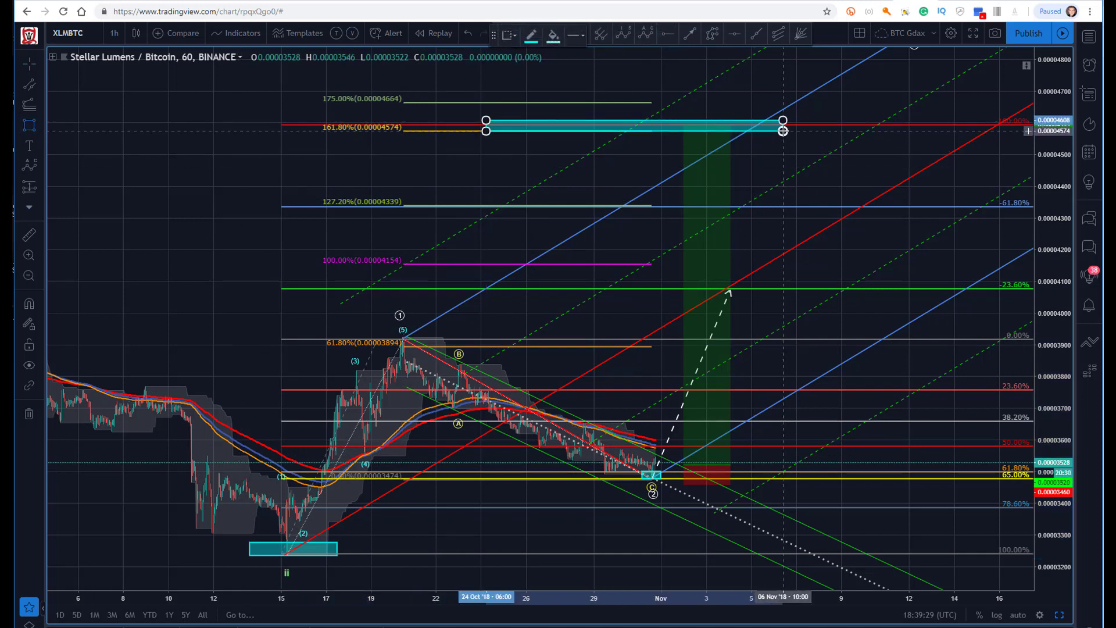
Step: Extend the dashed white arrow's tip up into the cyan target zone at about 0.00004592
mouse_move(725, 294)
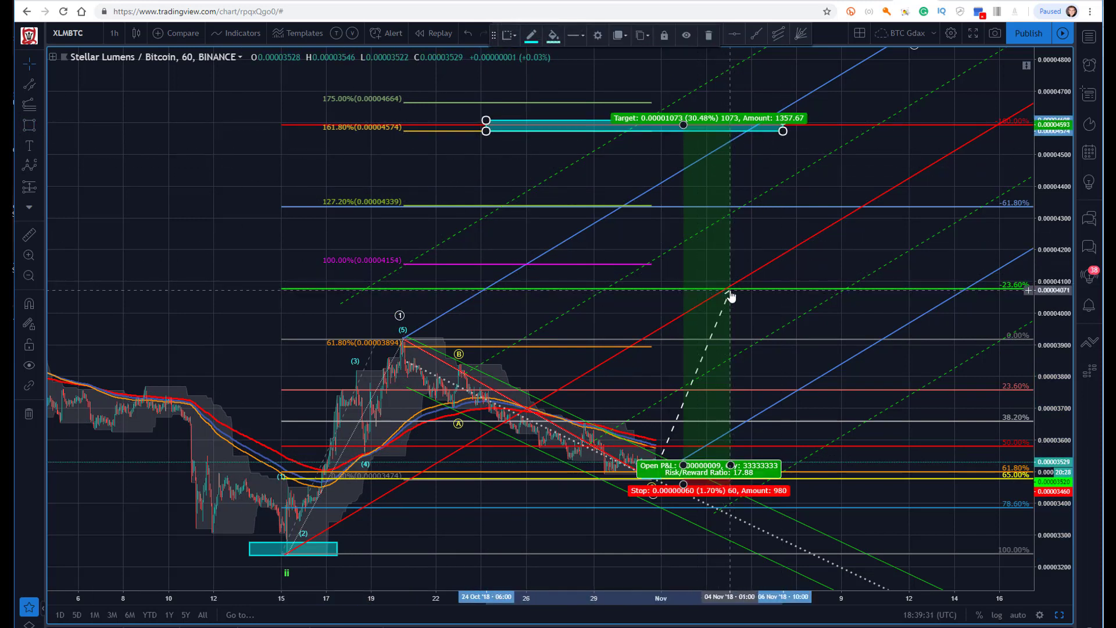
click(675, 430)
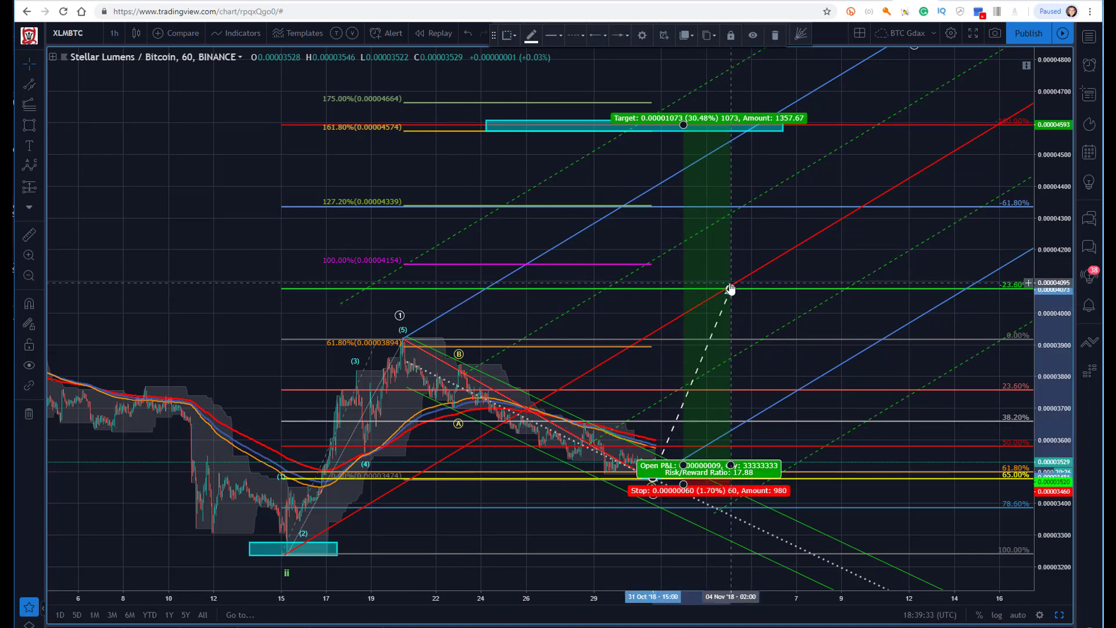
drag(730, 289, 755, 126)
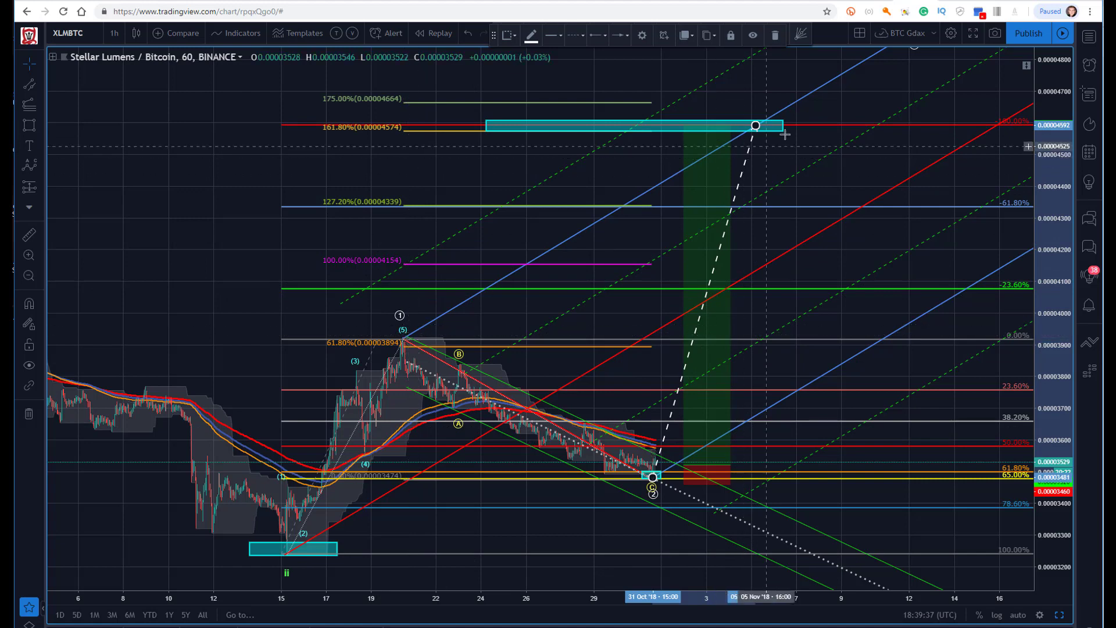
mouse_move(681, 407)
click(180, 264)
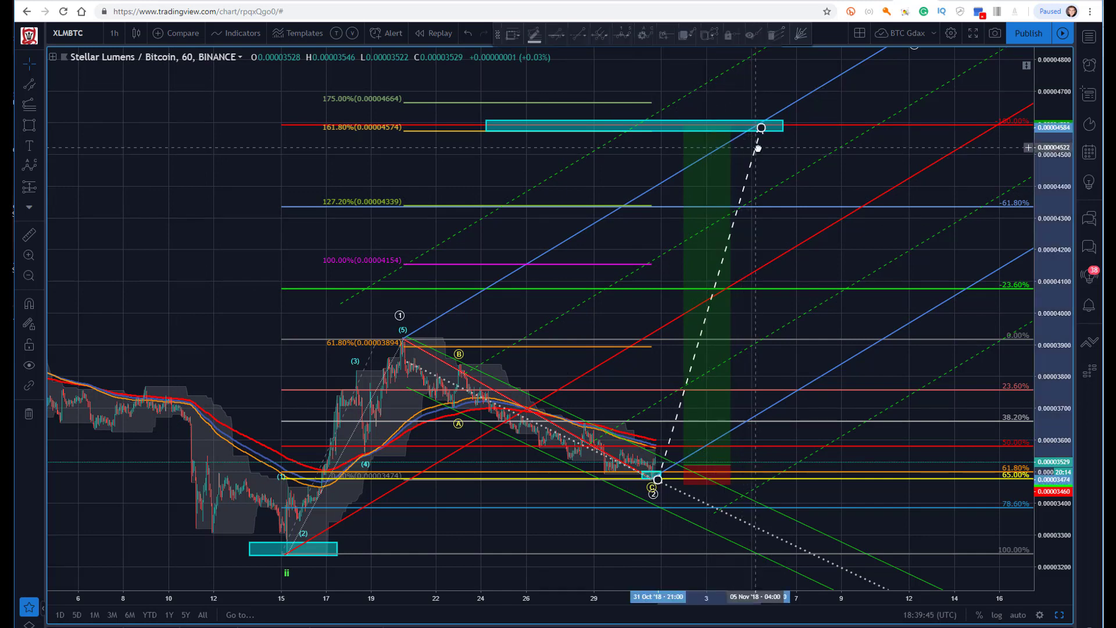
Step: Delete the dashed white arrow that runs from the 31 October low into the cyan target zone
key(Delete)
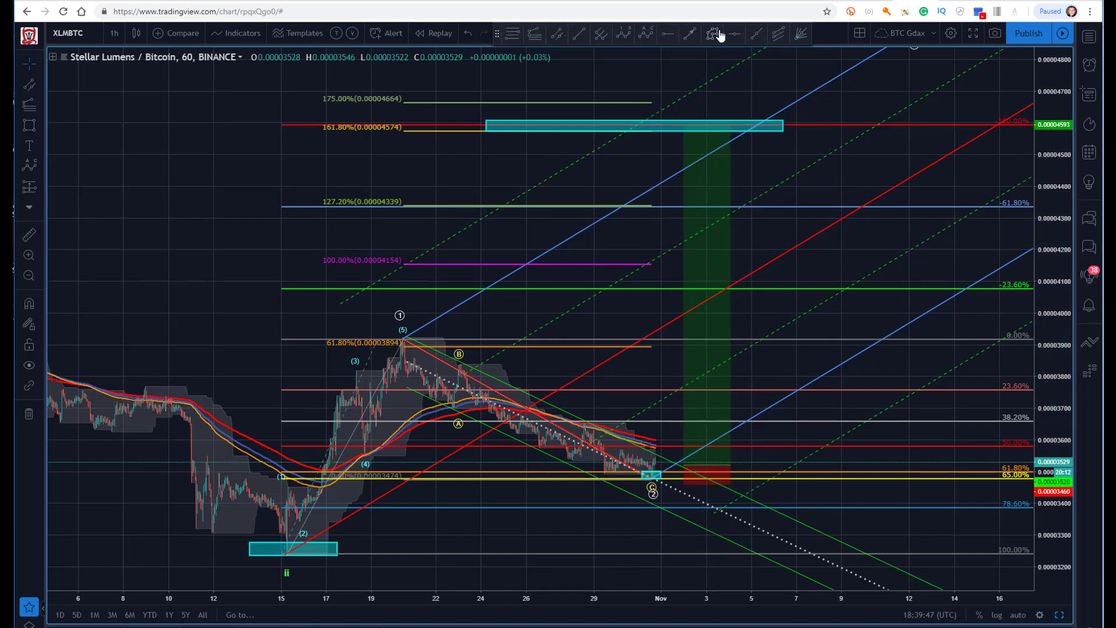
click(718, 34)
click(652, 474)
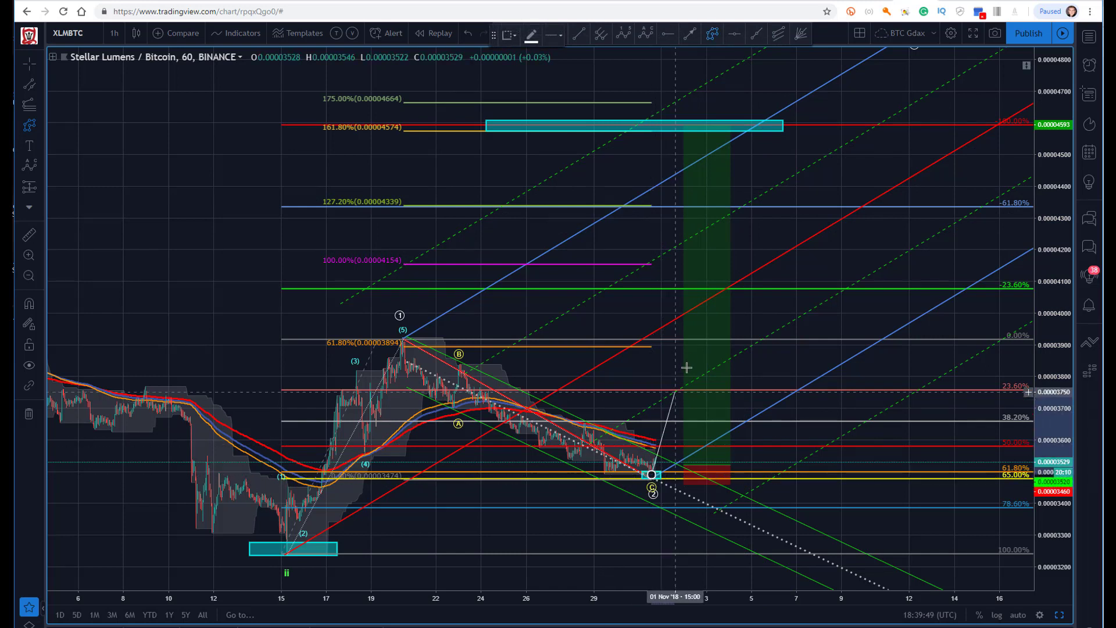
click(689, 311)
click(729, 400)
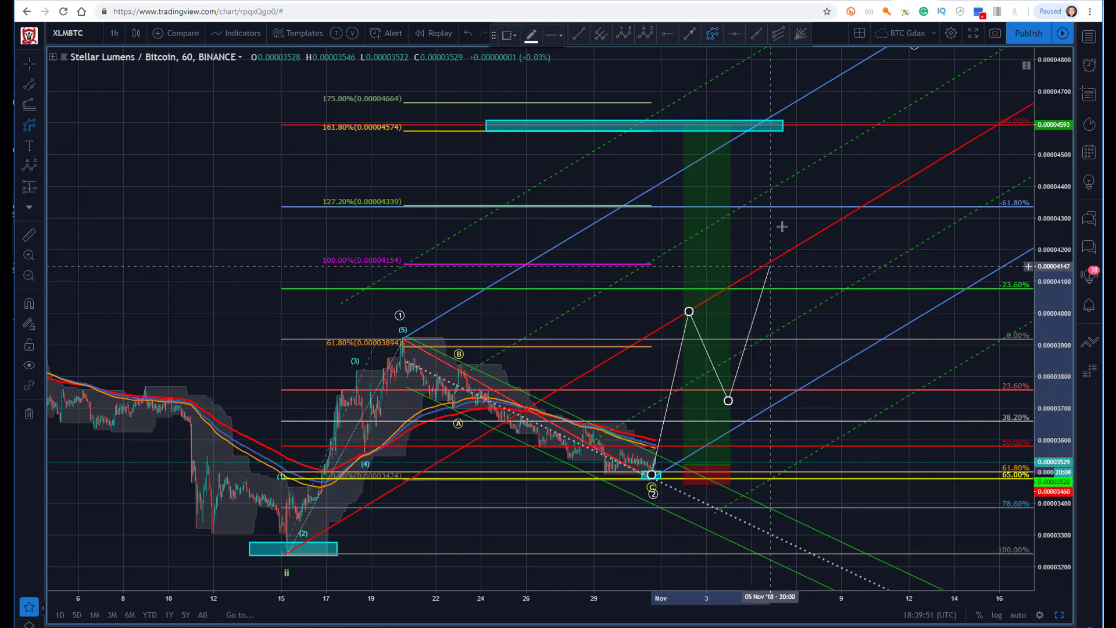
click(790, 201)
click(815, 275)
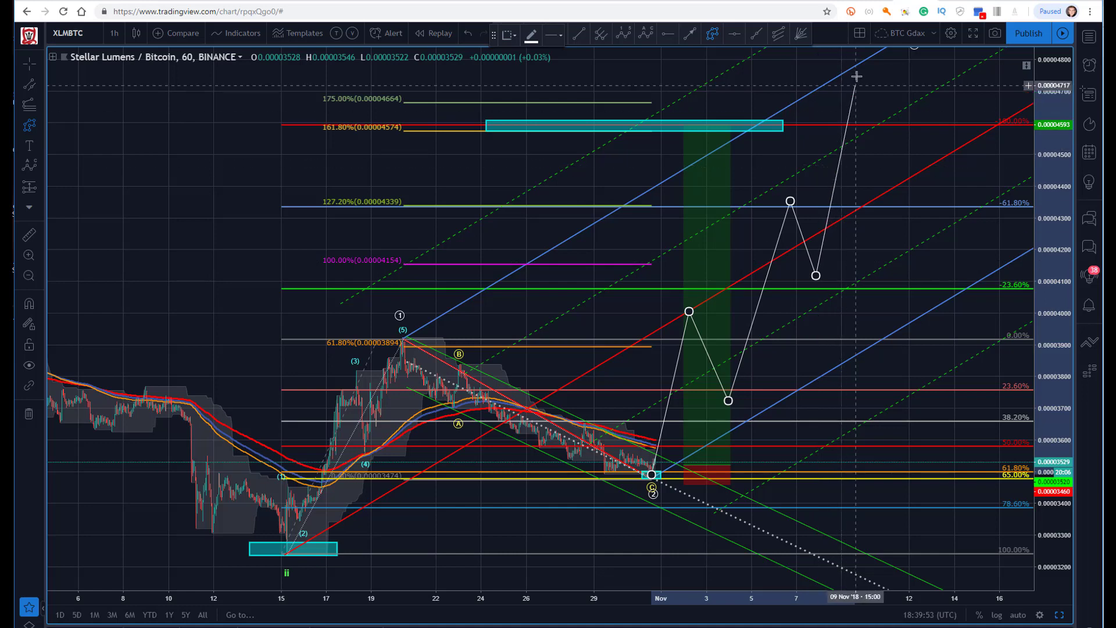
key(Escape)
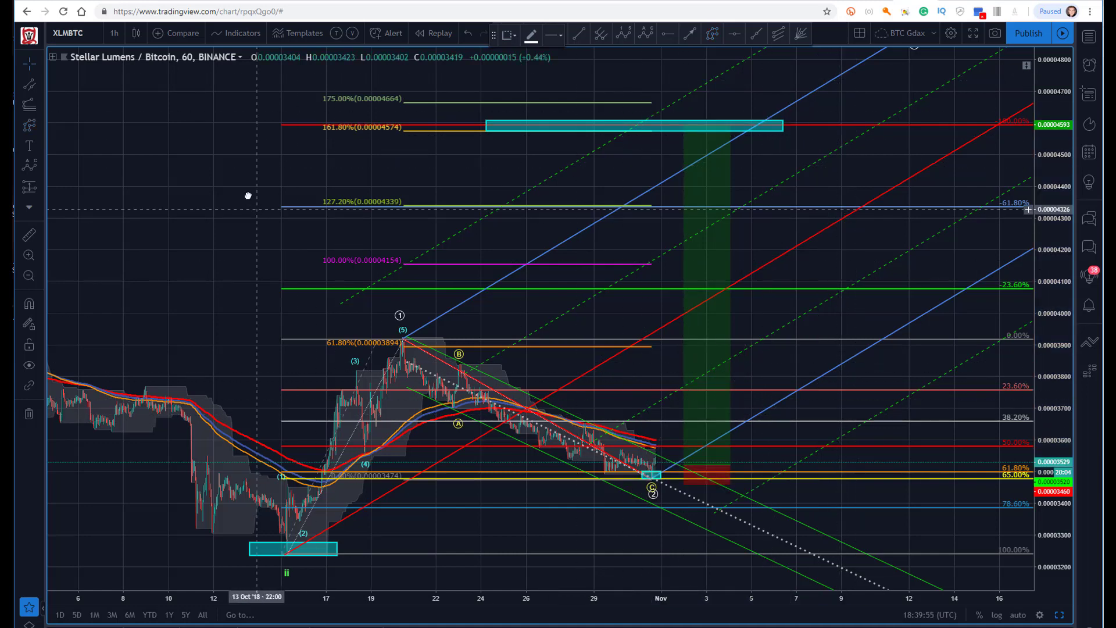
Step: Draw a five-wave path from the 31 October low through about 0.00003755, 0.00003593, 0.00004058 and 0.00003944 to about 0.00004331 on 9 November
drag(246, 195, 233, 140)
drag(1055, 318, 1048, 238)
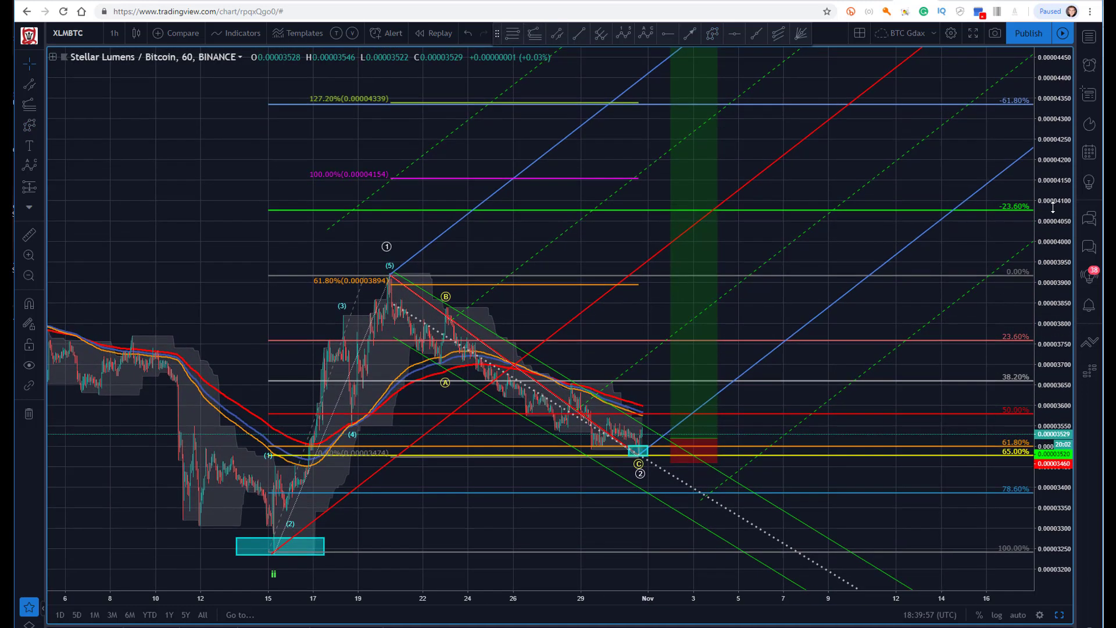
click(648, 448)
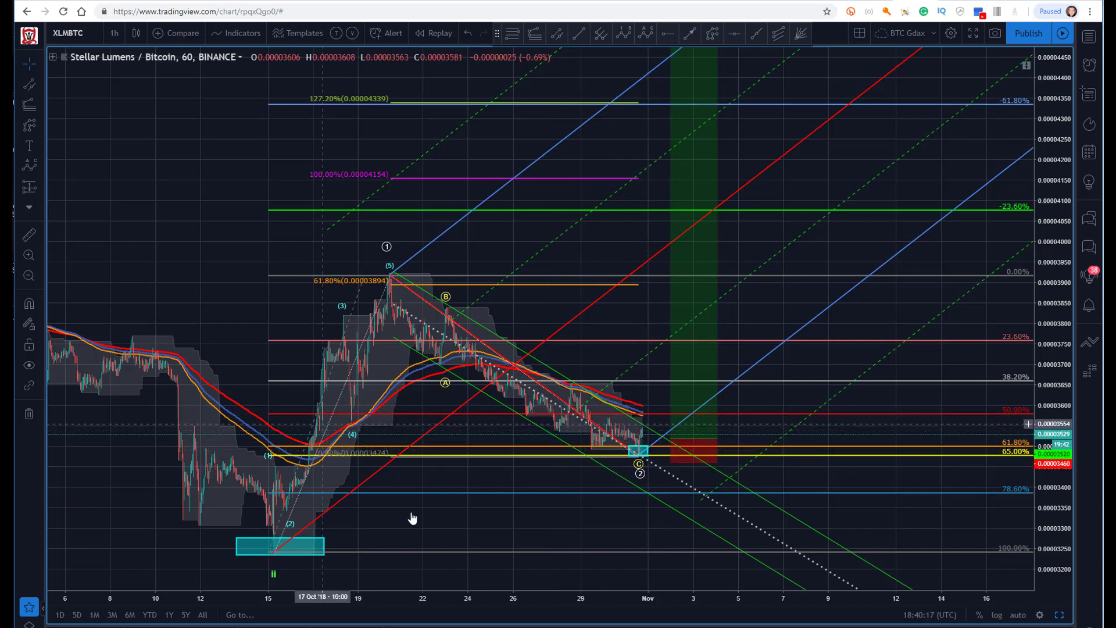
drag(483, 593, 576, 590)
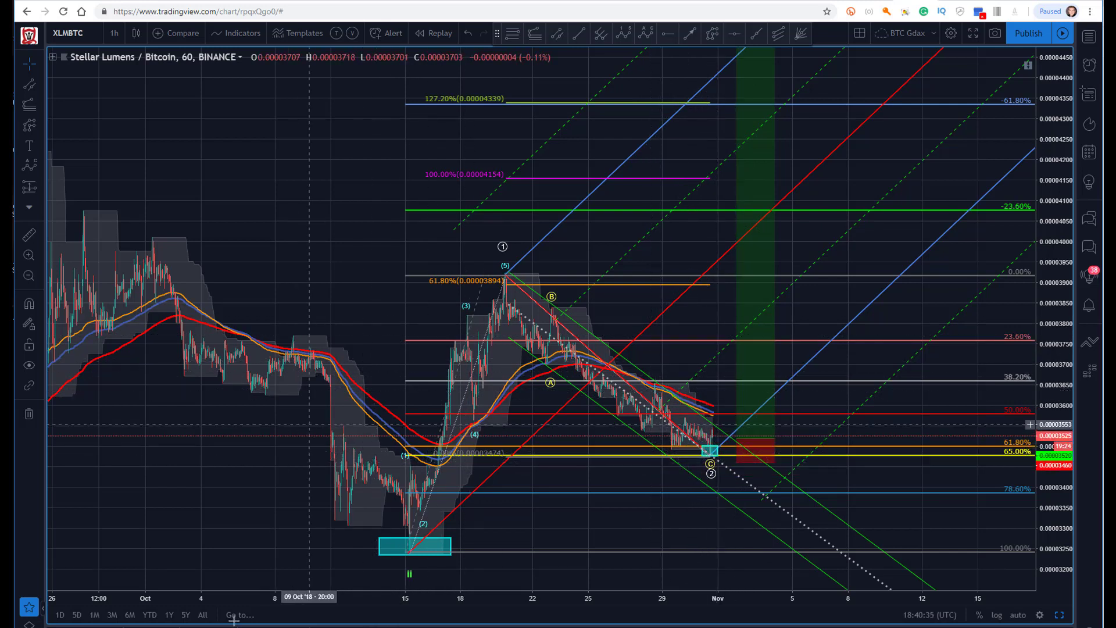
drag(309, 309, 247, 289)
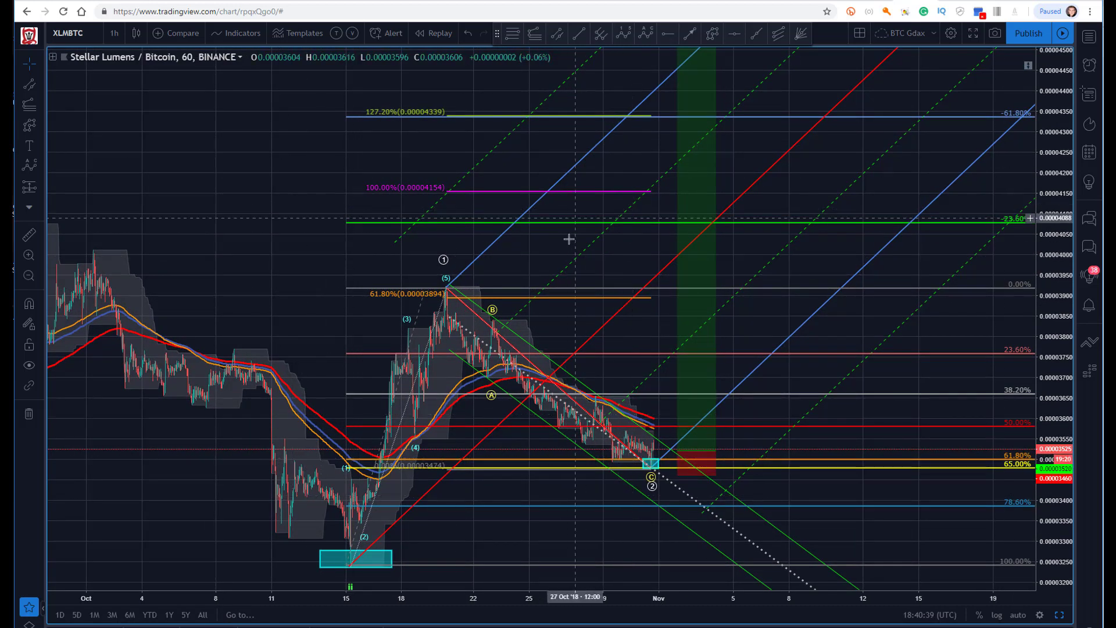
drag(282, 189, 287, 189)
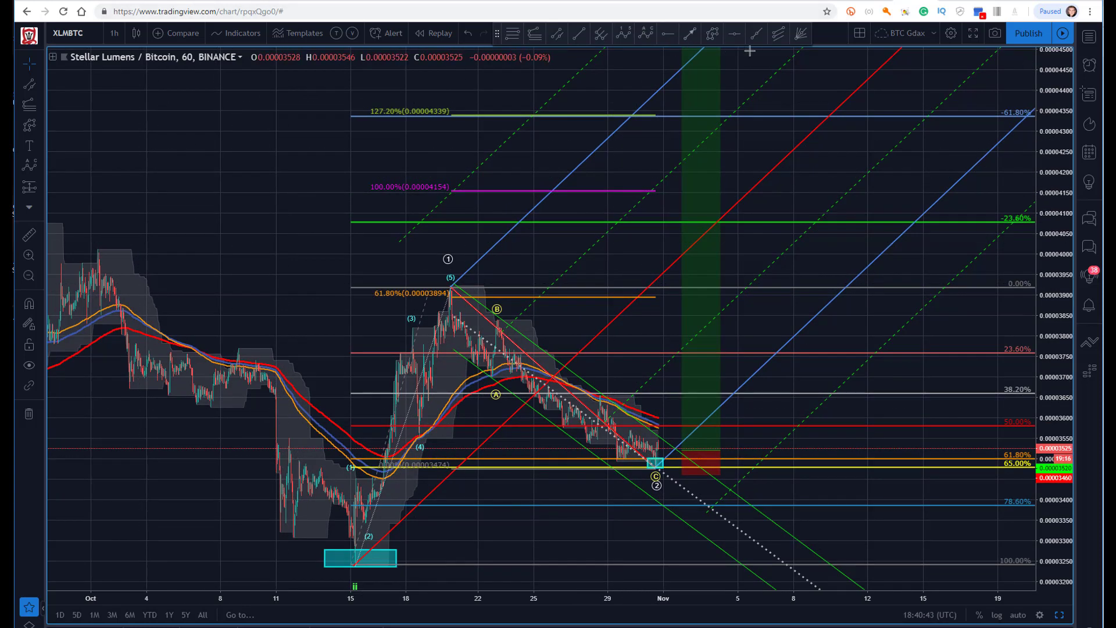
click(719, 37)
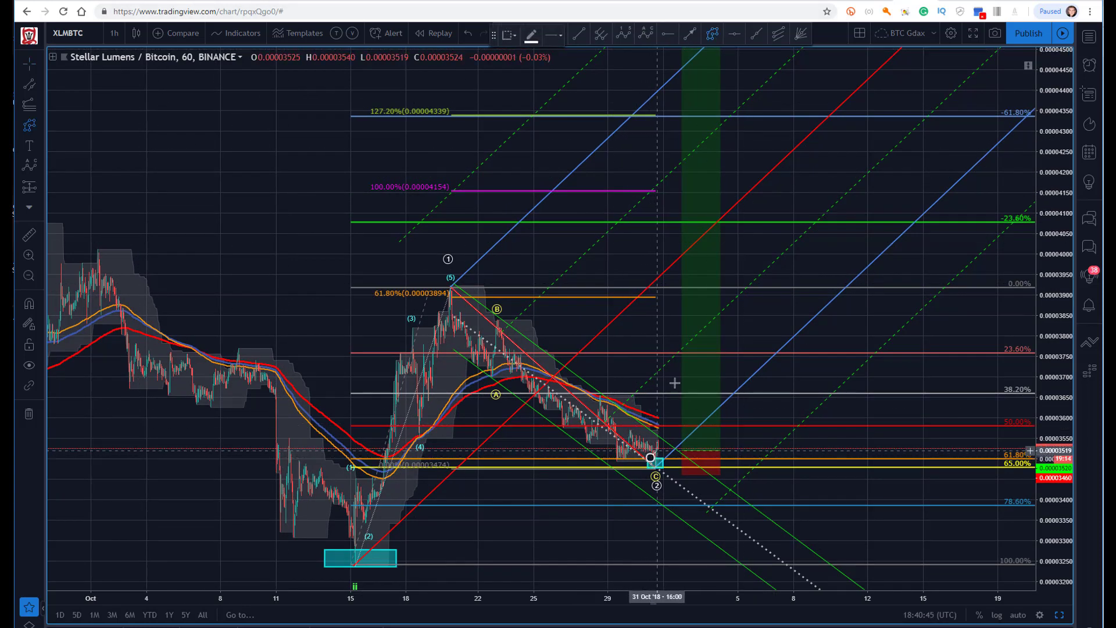
click(678, 354)
click(701, 420)
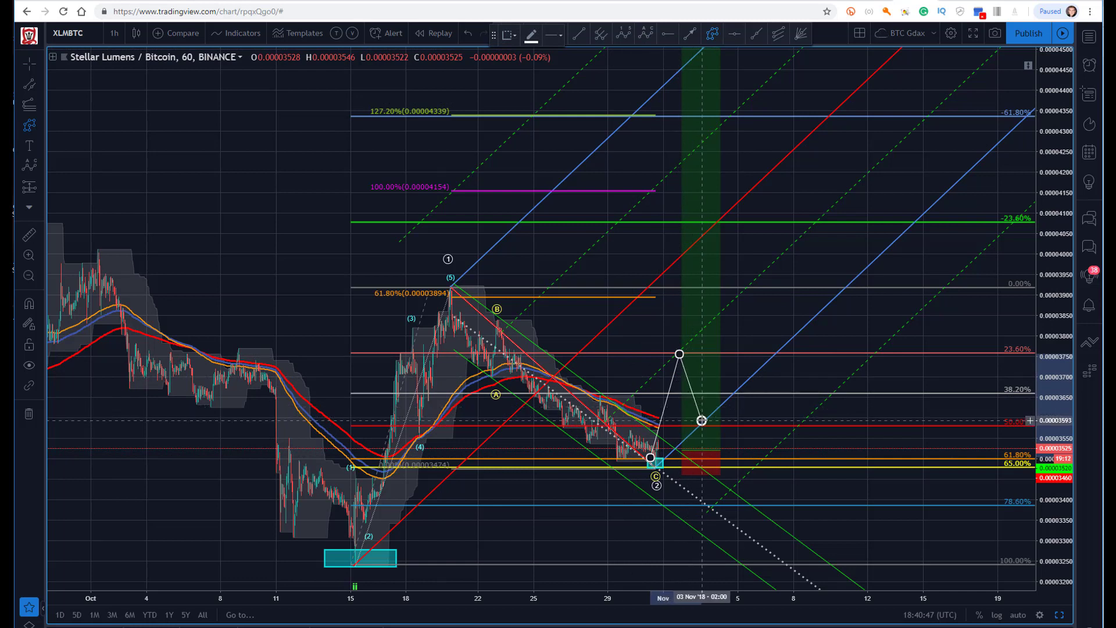
click(760, 230)
click(790, 277)
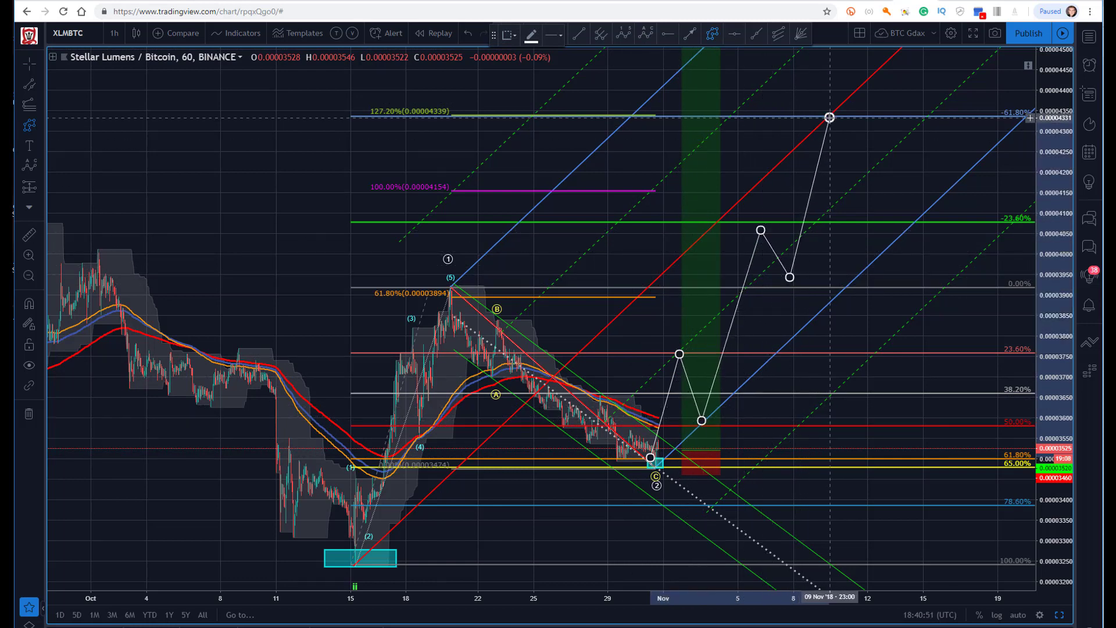
click(829, 118)
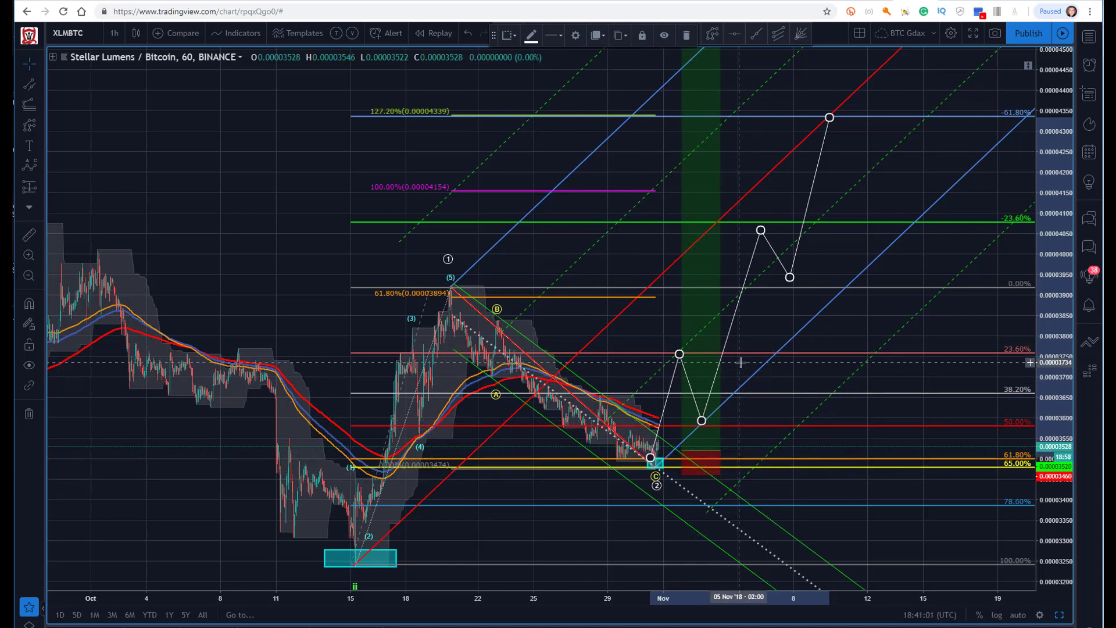
drag(207, 167, 155, 165)
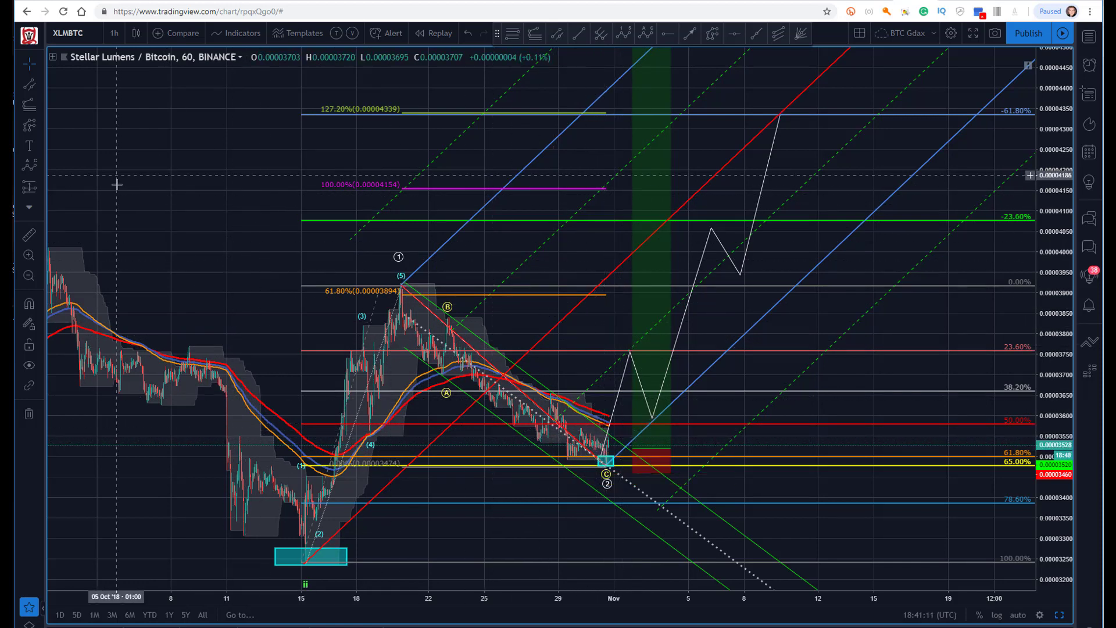
drag(117, 182, 165, 182)
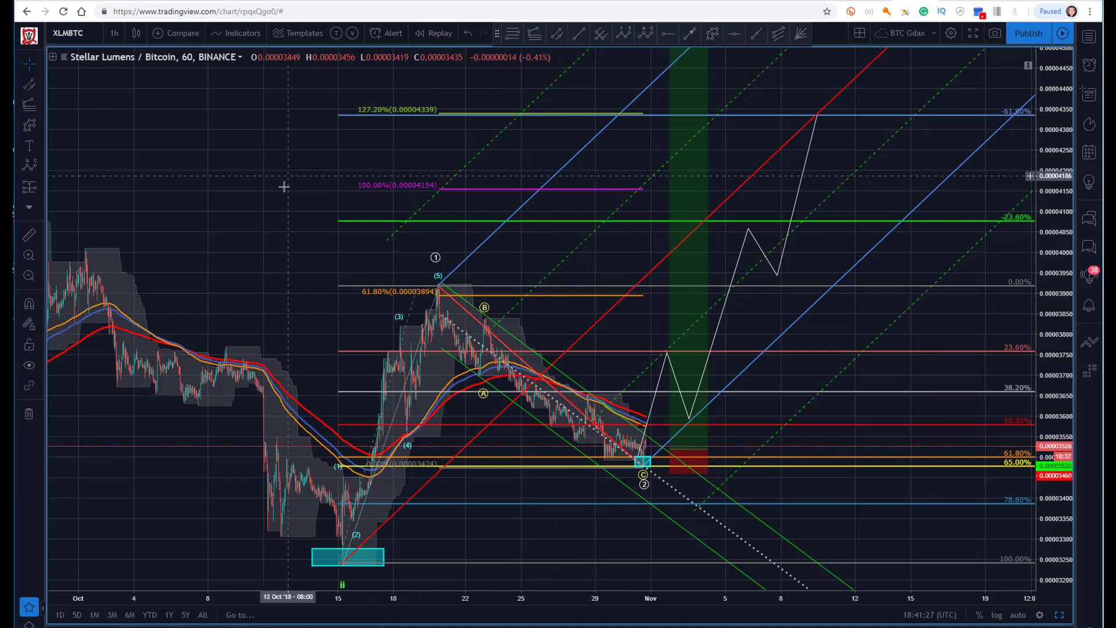
drag(285, 182, 344, 169)
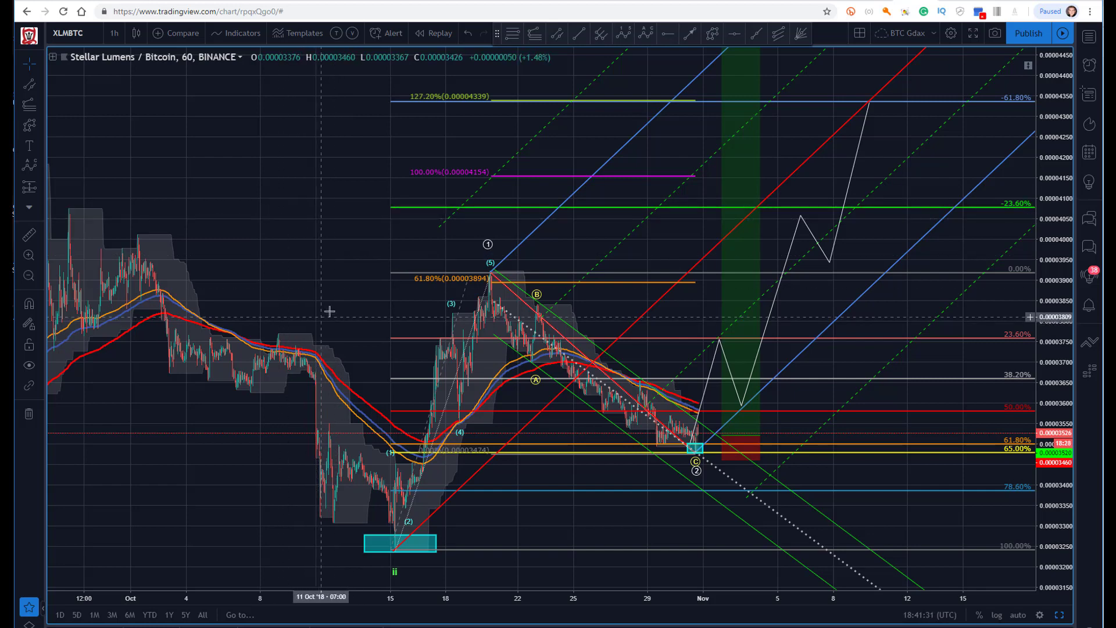
Step: Tighten the long position's stop to 0.00003464, just below the 65% Fibonacci level
mouse_move(726, 448)
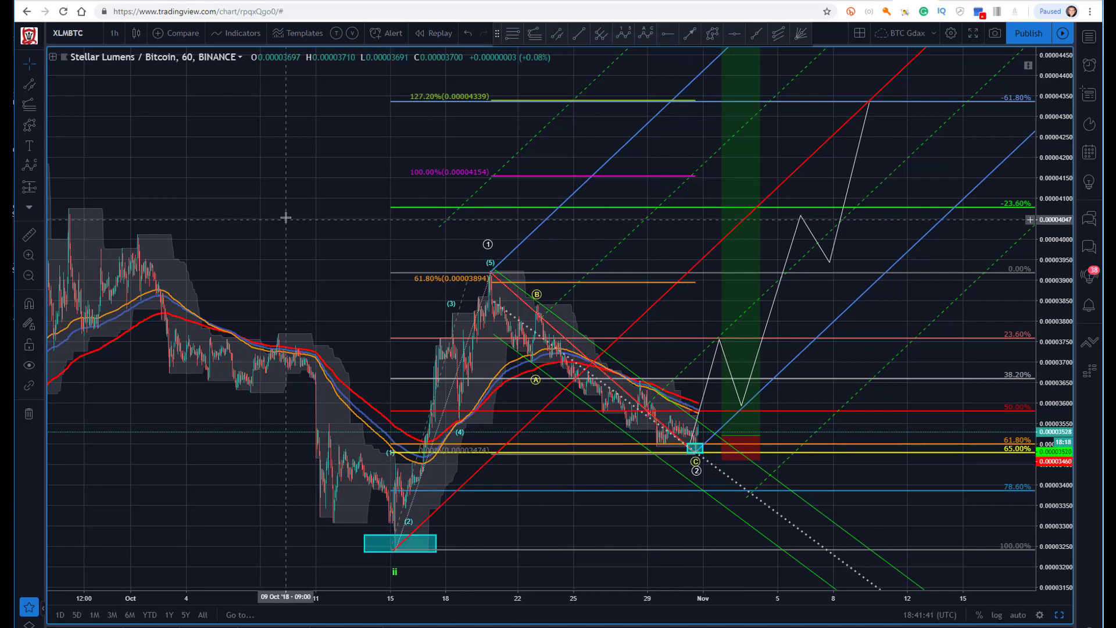
drag(285, 219, 308, 190)
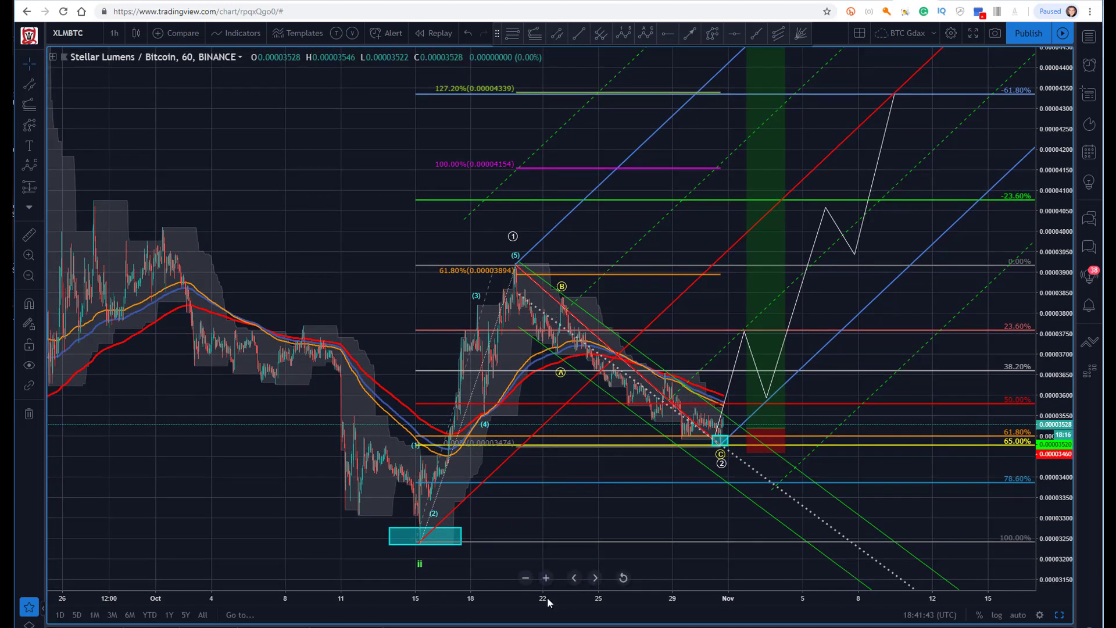
drag(548, 598, 604, 594)
drag(392, 213, 345, 212)
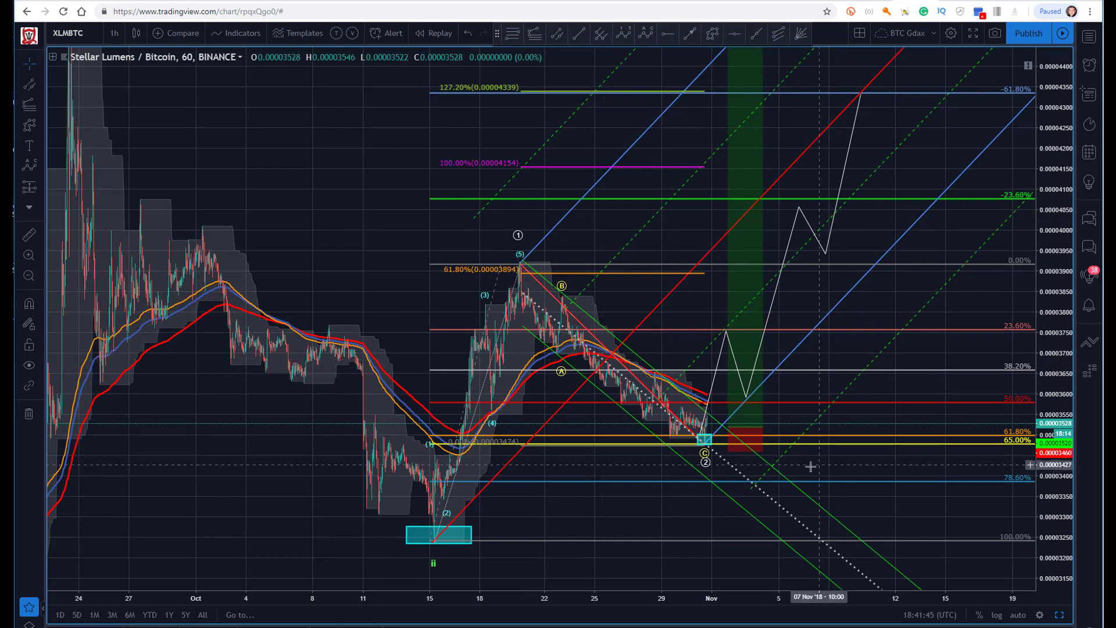
drag(728, 452, 727, 448)
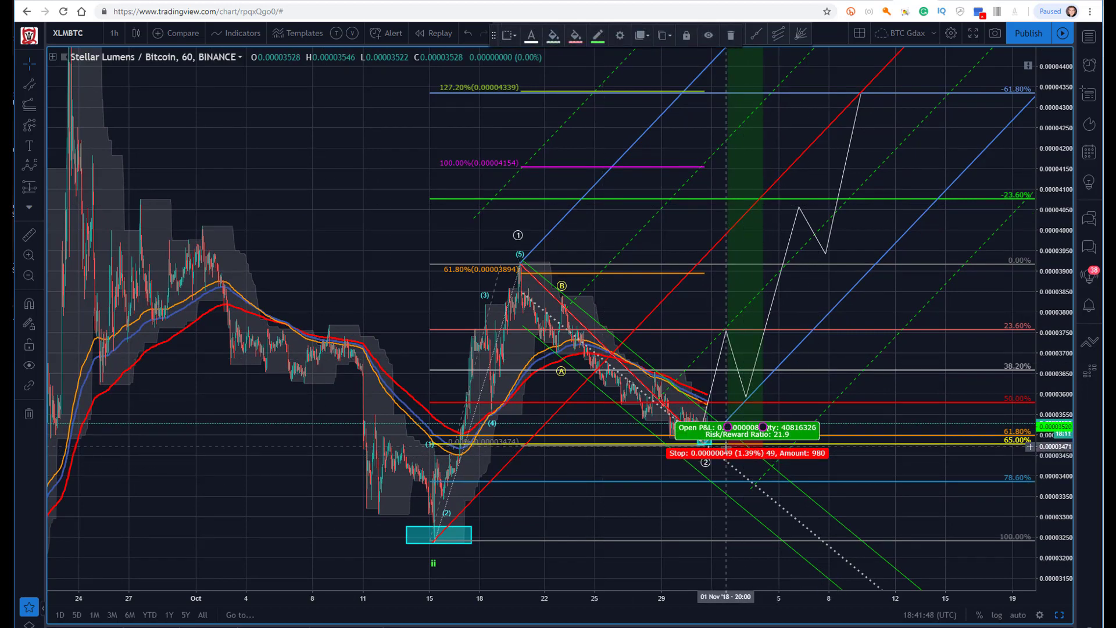
click(284, 194)
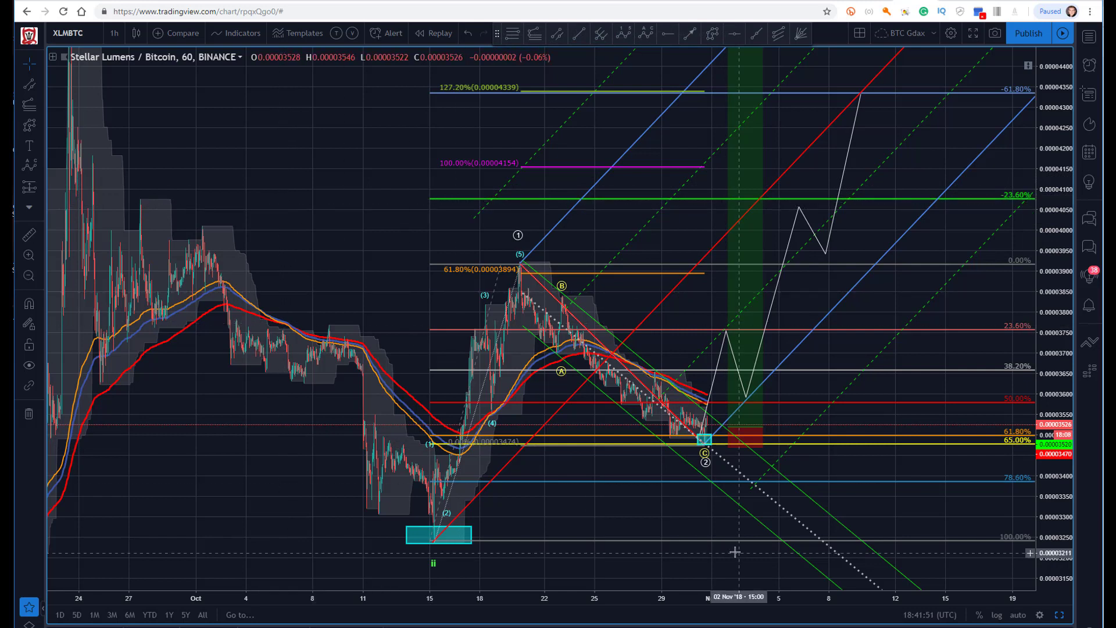
drag(729, 447, 728, 449)
click(558, 519)
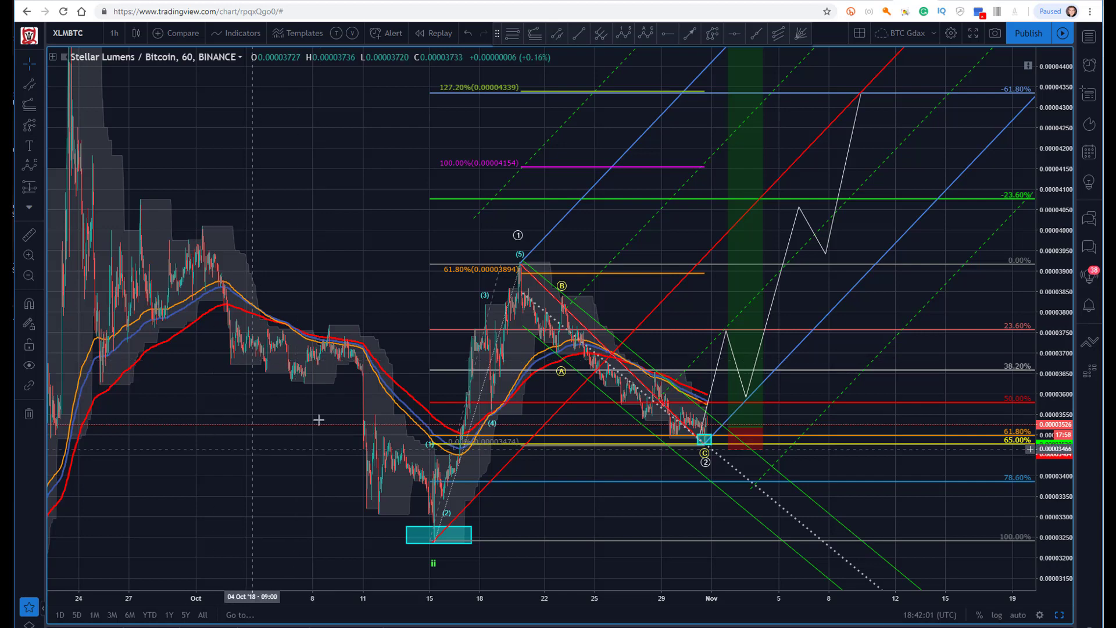
mouse_move(274, 204)
mouse_down()
mouse_move(298, 199)
mouse_move(308, 177)
mouse_move(285, 186)
mouse_up()
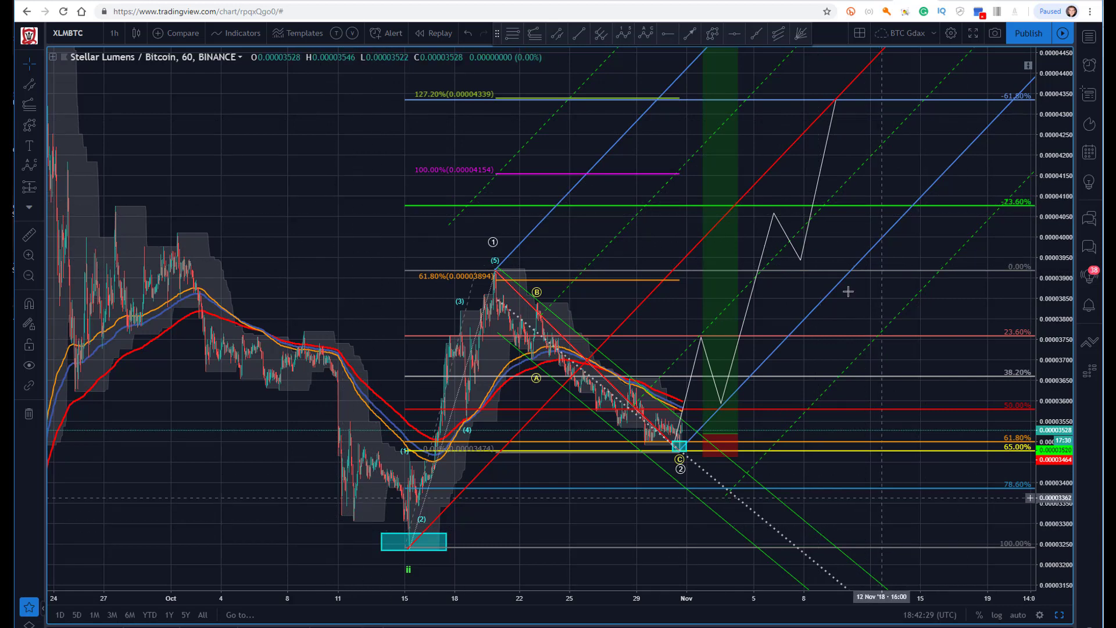
scroll(506, 590, down, 3)
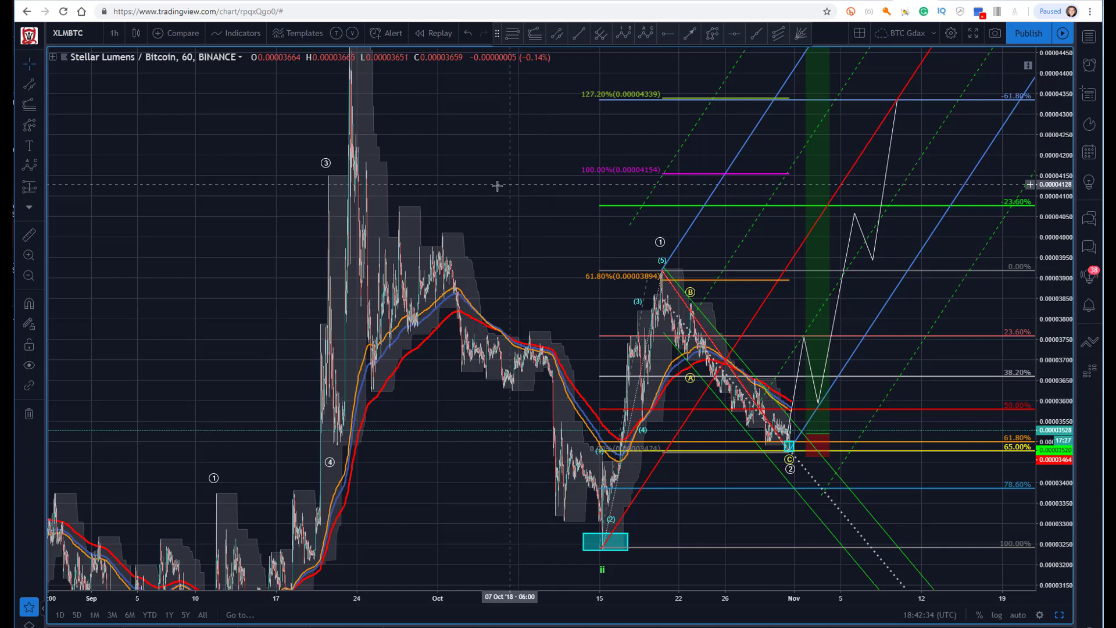
drag(498, 184, 456, 183)
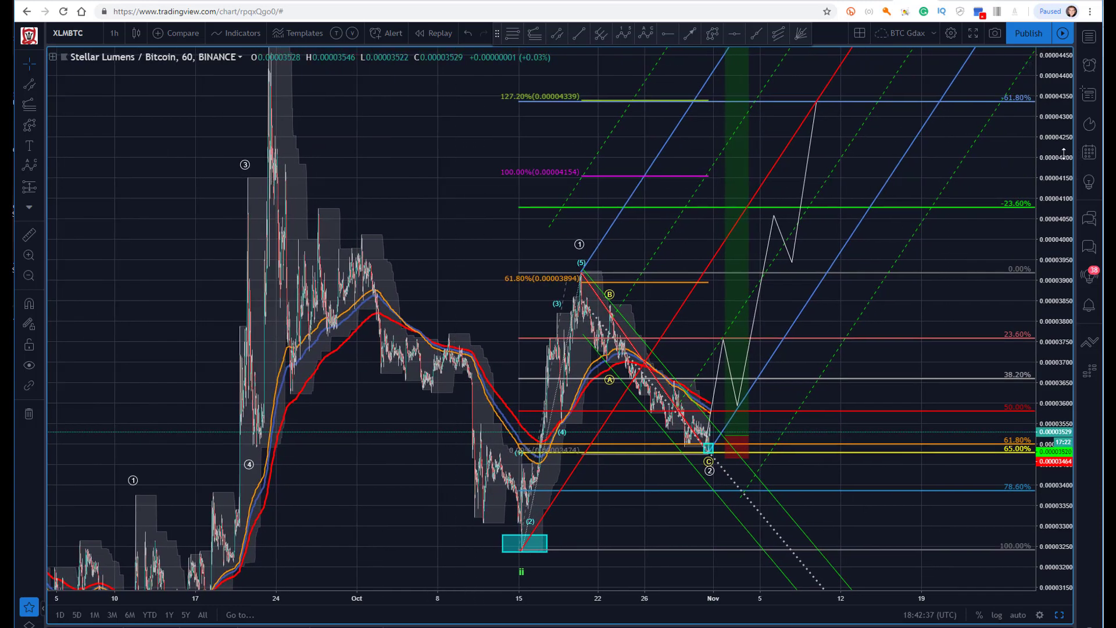
drag(1064, 153, 1069, 233)
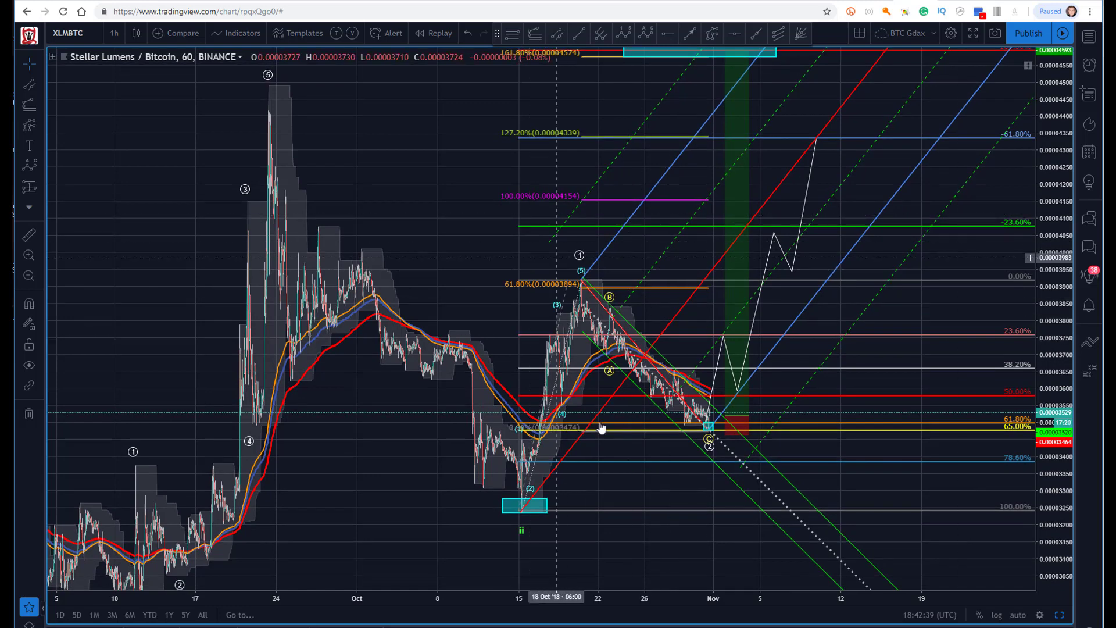